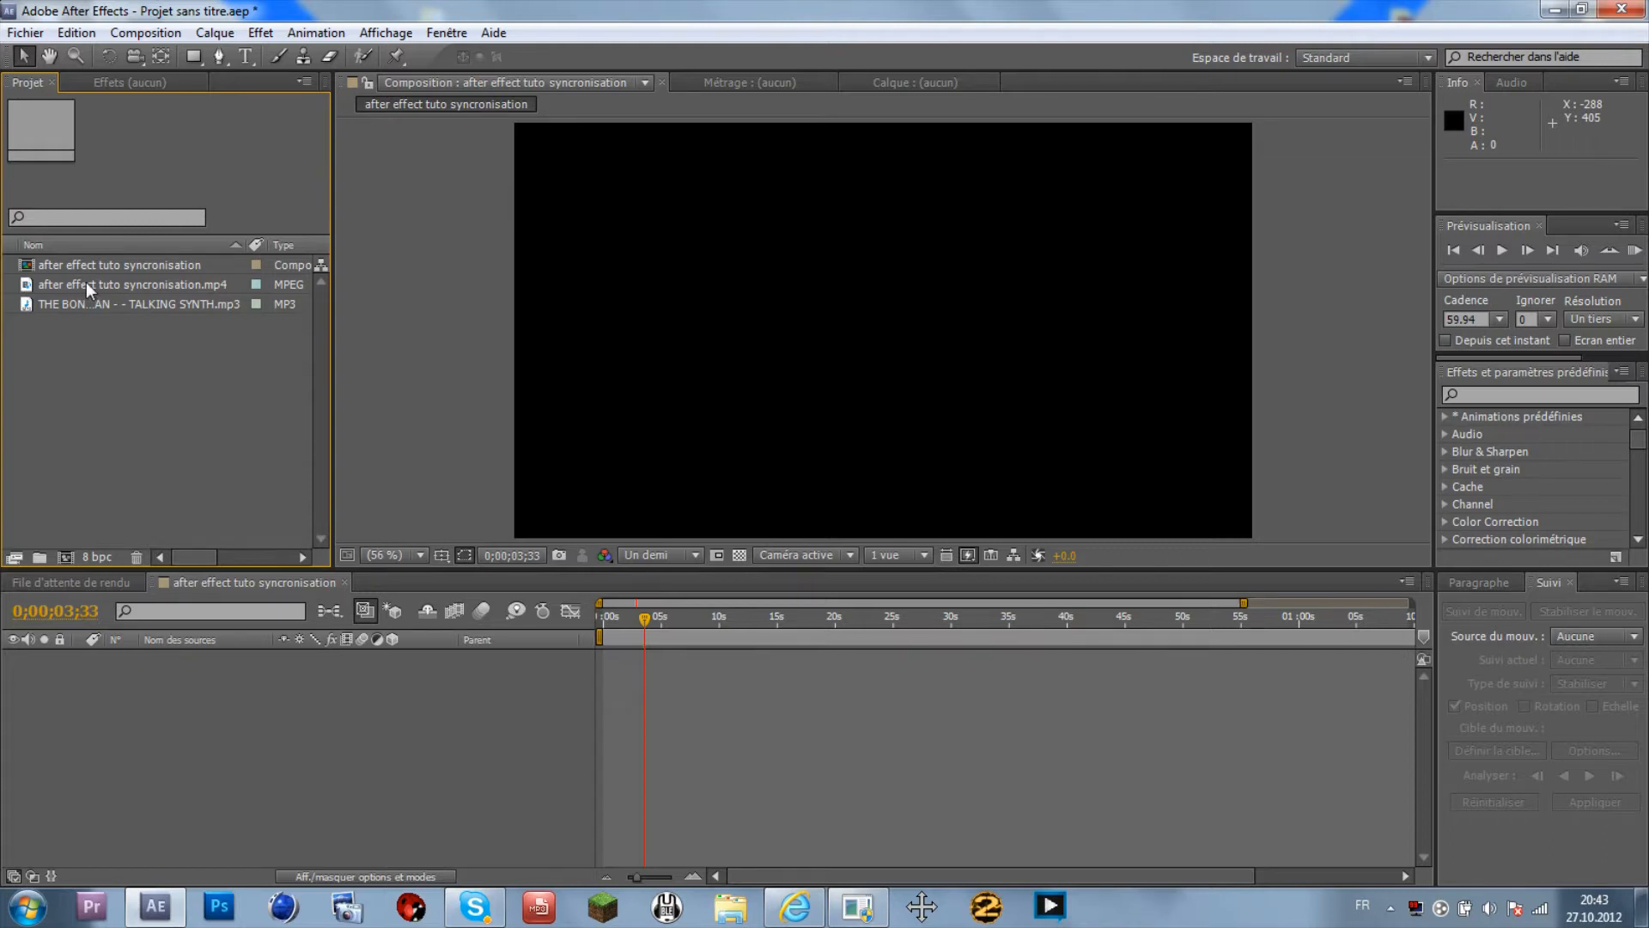
- Add after effect tuto syncronisation.mp4 to the timeline, cutting about 38 seconds off its beginning so the remaining clip starts at the composition's start
{"action": "left_click_drag", "start_coordinate": [127, 280], "coordinate": [131, 283]}
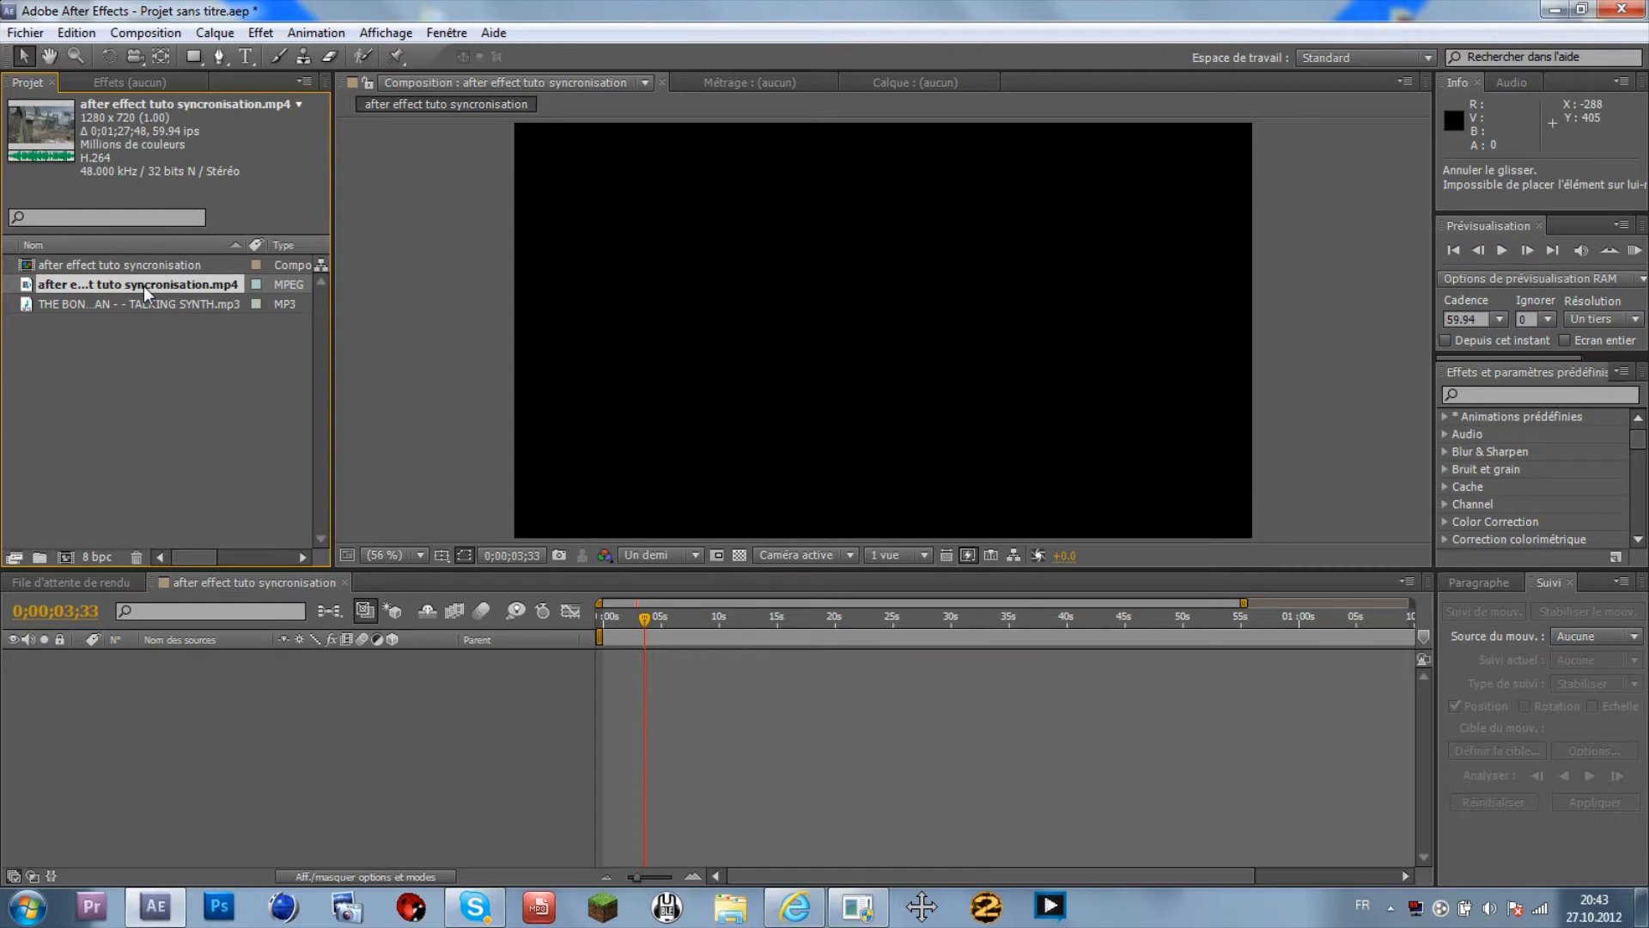
{"action": "left_click_drag", "start_coordinate": [142, 286], "coordinate": [174, 678]}
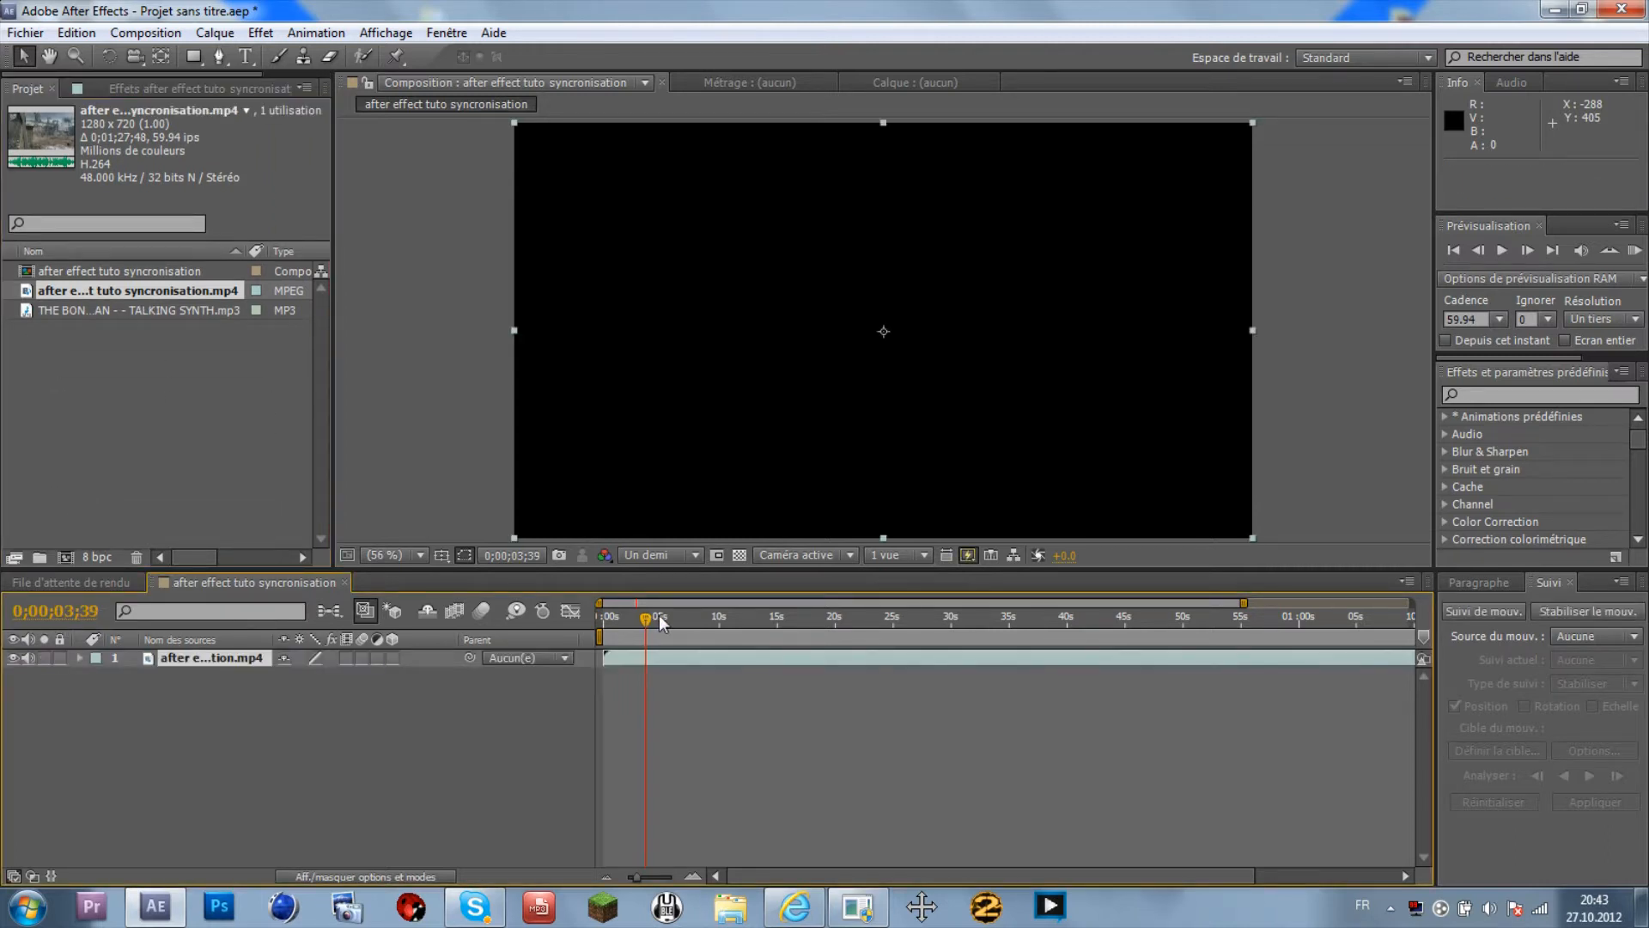
{"action": "left_click", "coordinate": [765, 615]}
{"action": "left_click", "coordinate": [952, 615]}
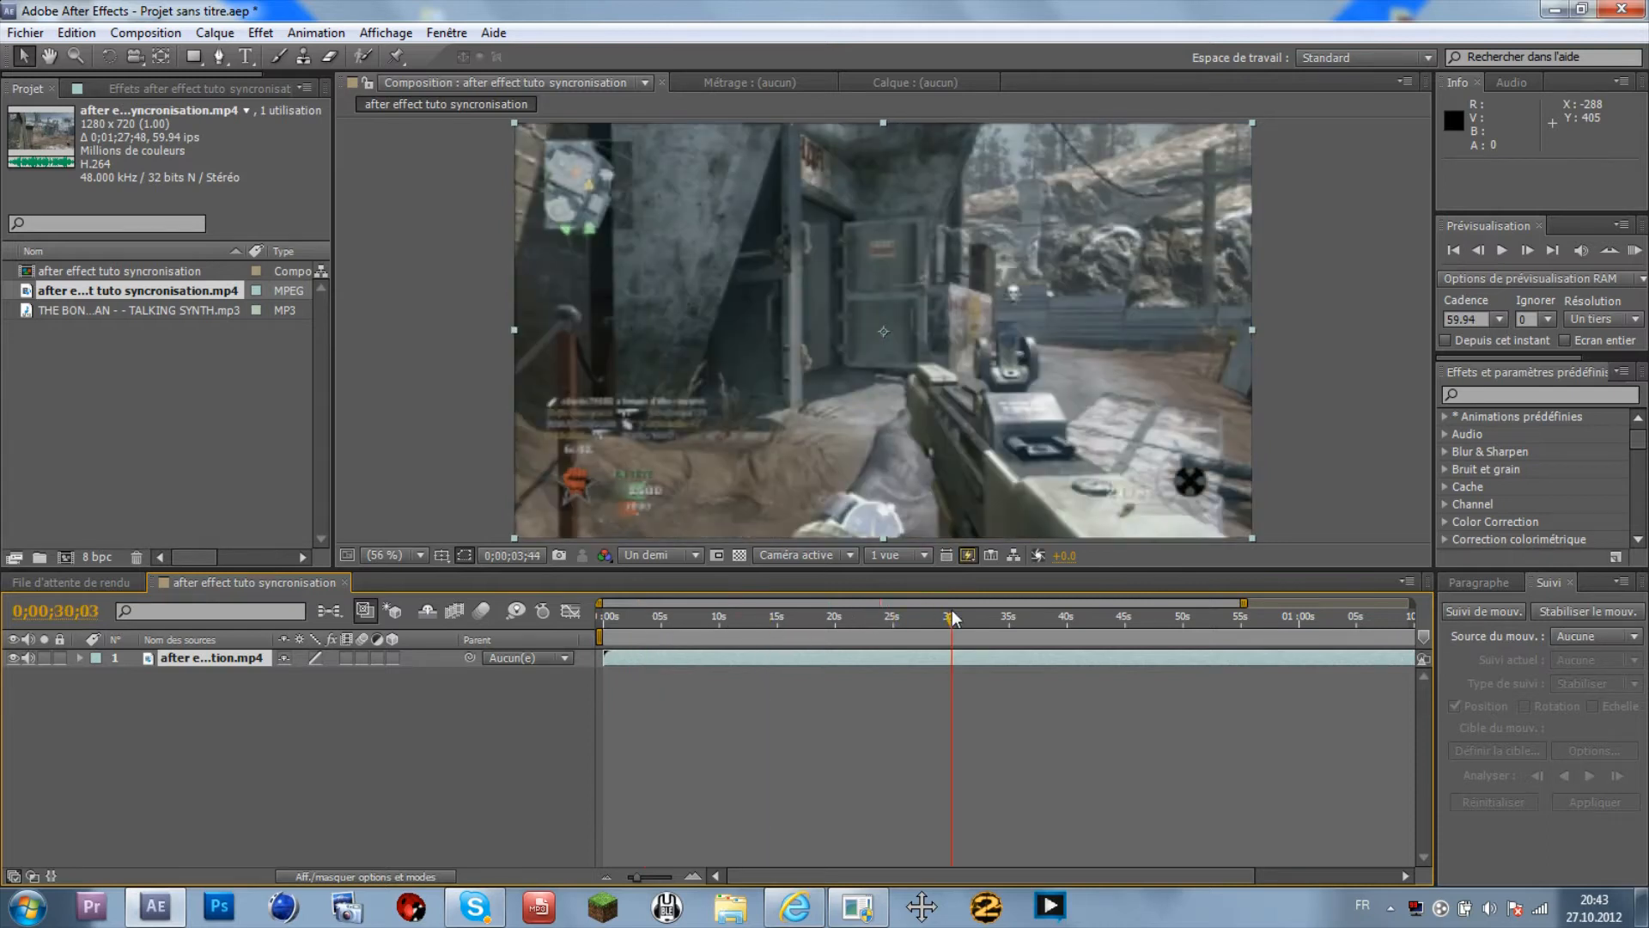
{"action": "left_click_drag", "start_coordinate": [973, 617], "coordinate": [1054, 617]}
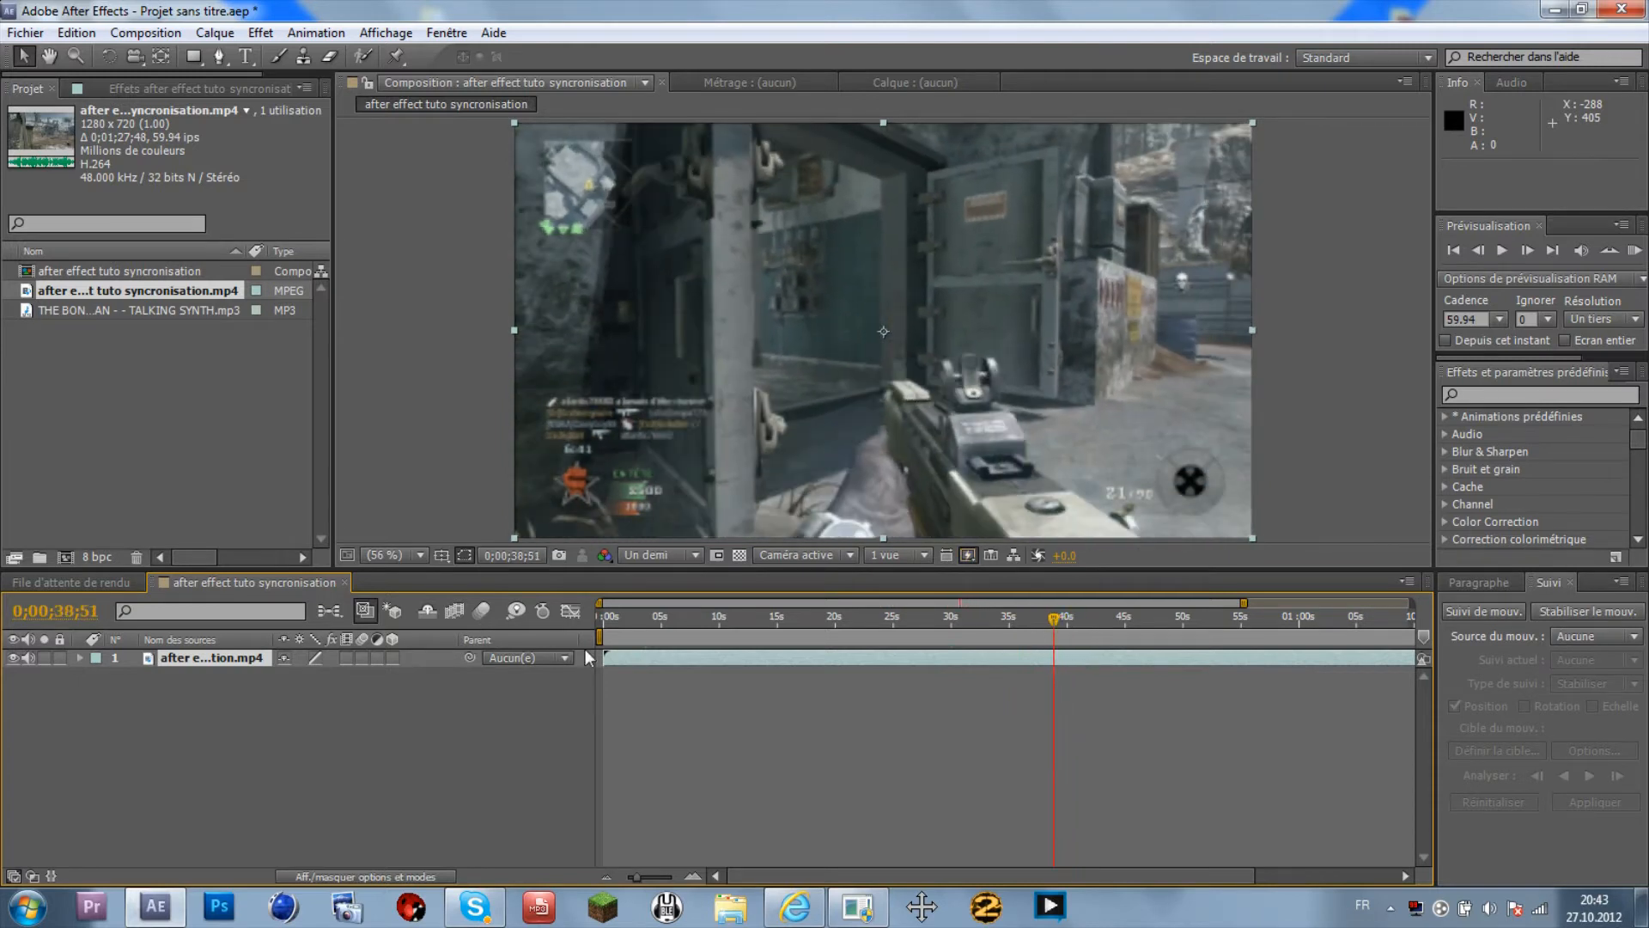
{"action": "mouse_move", "coordinate": [605, 657]}
{"action": "left_mouse_down"}
{"action": "mouse_move", "coordinate": [1041, 657]}
{"action": "mouse_move", "coordinate": [828, 680]}
{"action": "mouse_move", "coordinate": [634, 670]}
{"action": "left_mouse_up"}
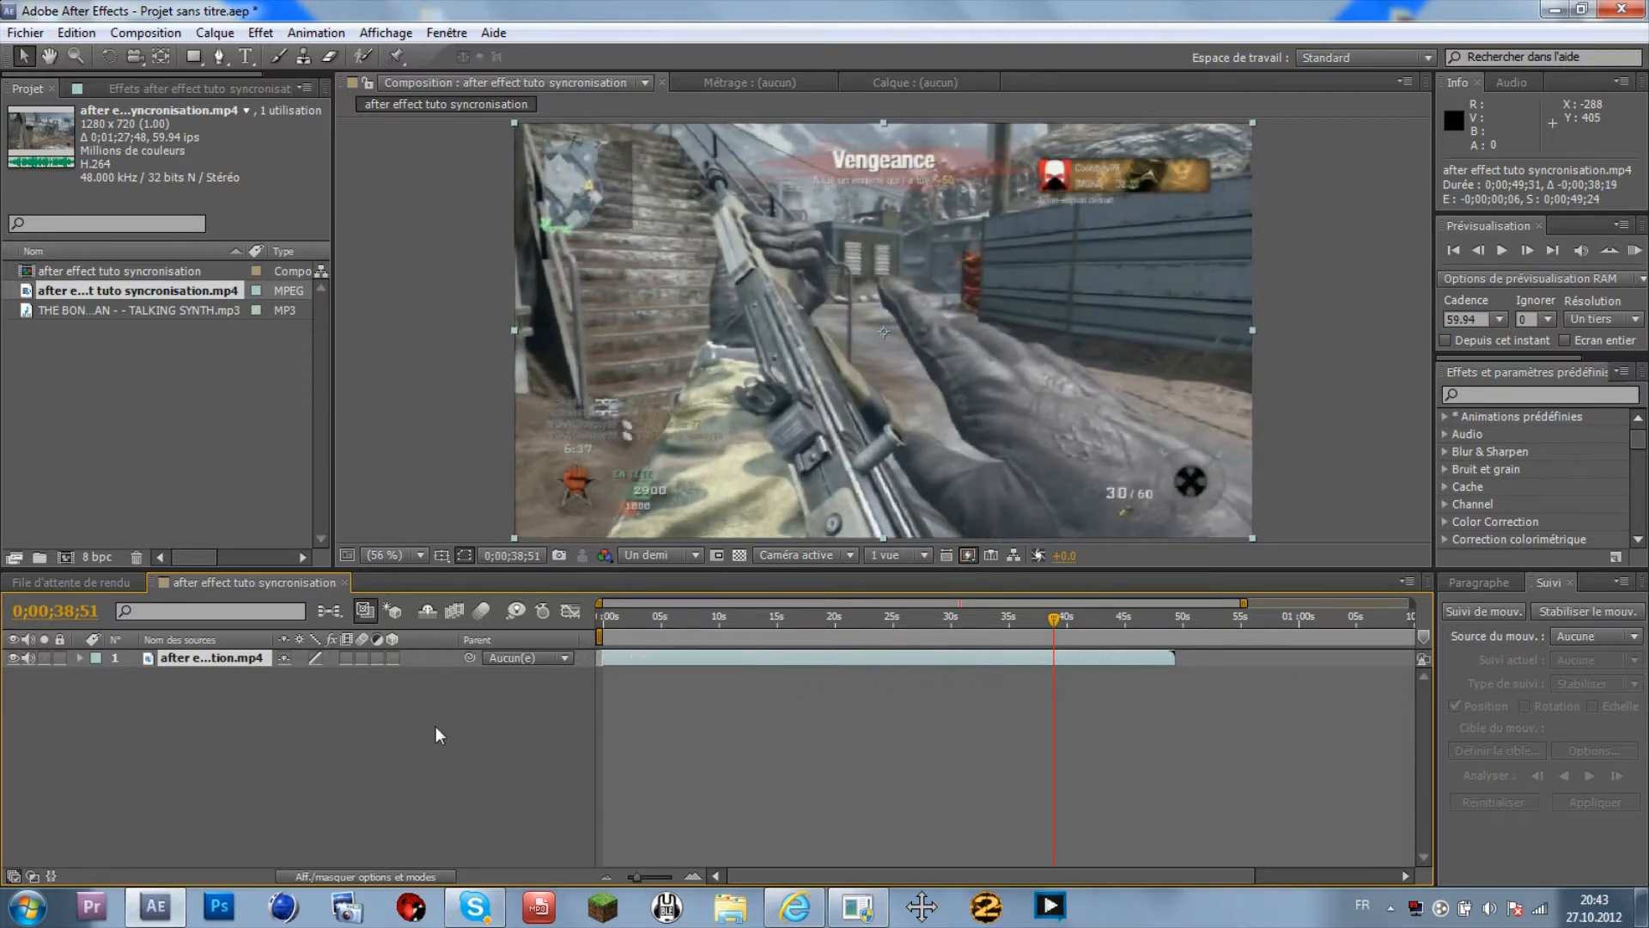
- Add the TALKING SYNTH mp3 to the timeline as a layer beneath the video
{"action": "left_click", "coordinate": [86, 374]}
{"action": "left_click_drag", "start_coordinate": [67, 308], "coordinate": [220, 709]}
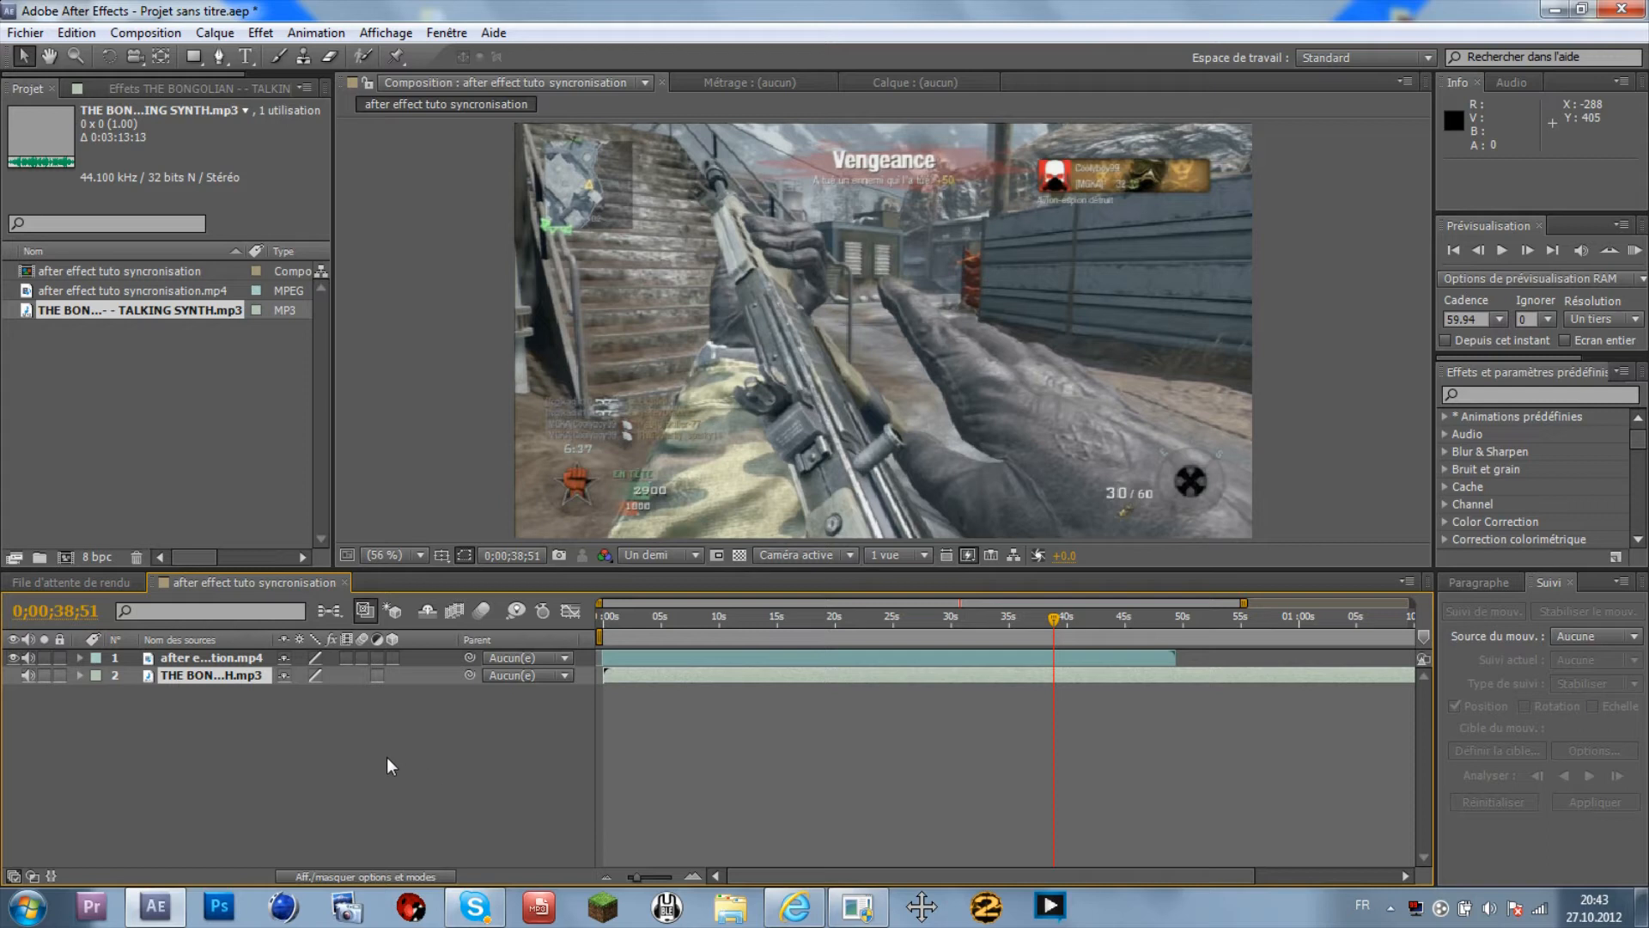
{"action": "left_click", "coordinate": [612, 768]}
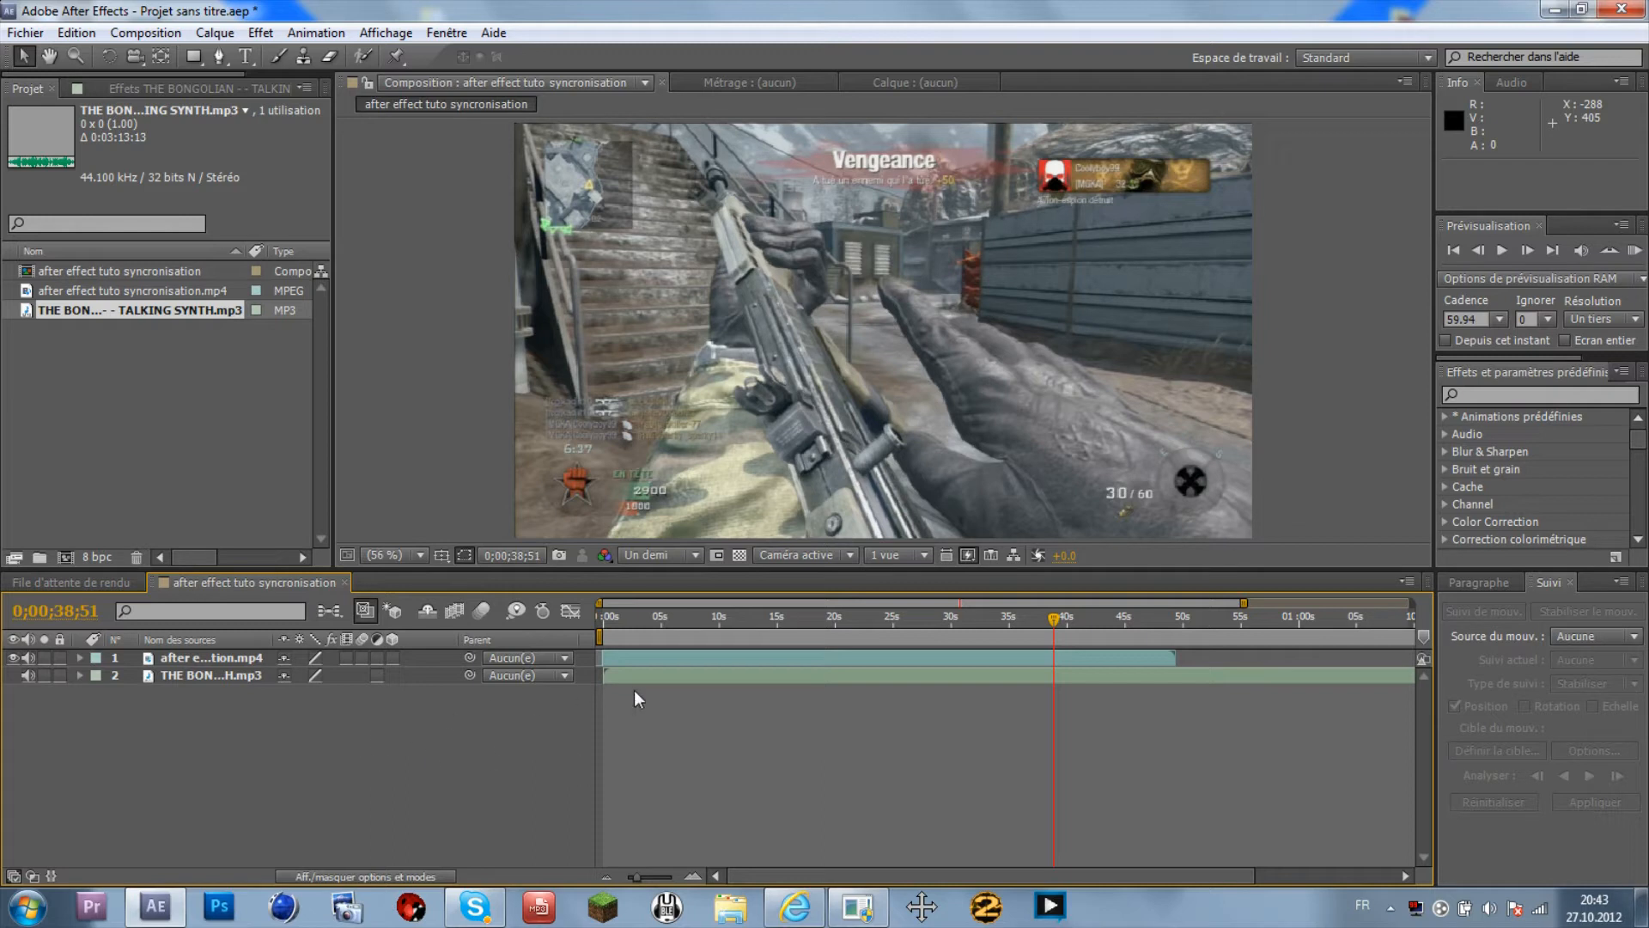
- Expand the music layer's audio properties to display its waveform
{"action": "left_click", "coordinate": [662, 676]}
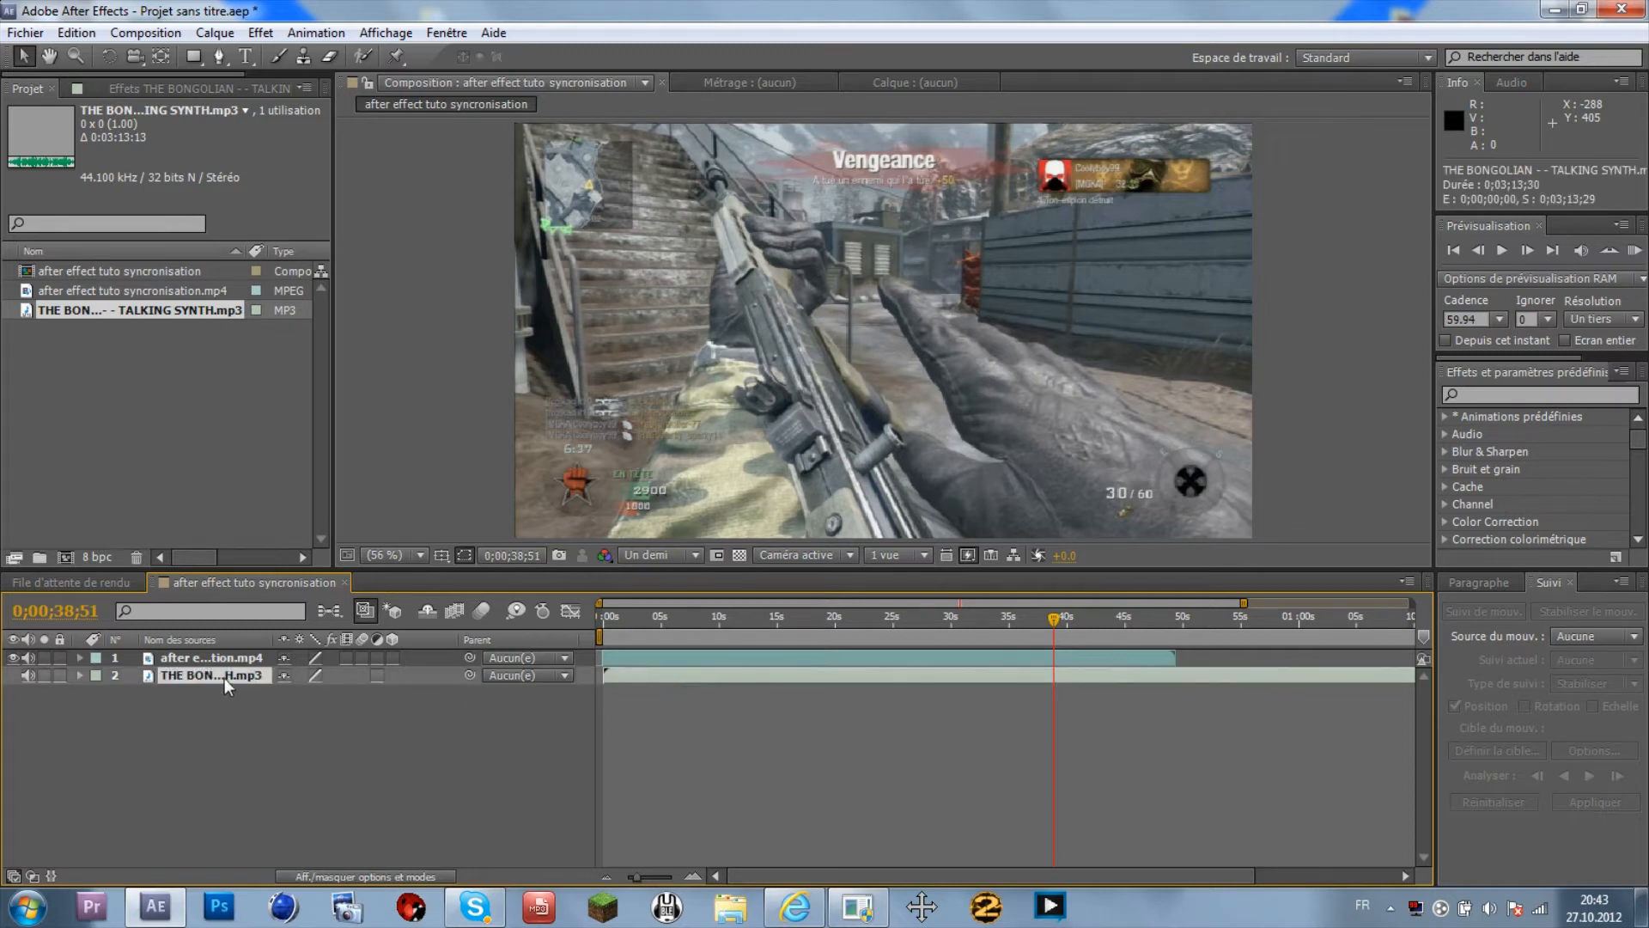
{"action": "left_click", "coordinate": [80, 676]}
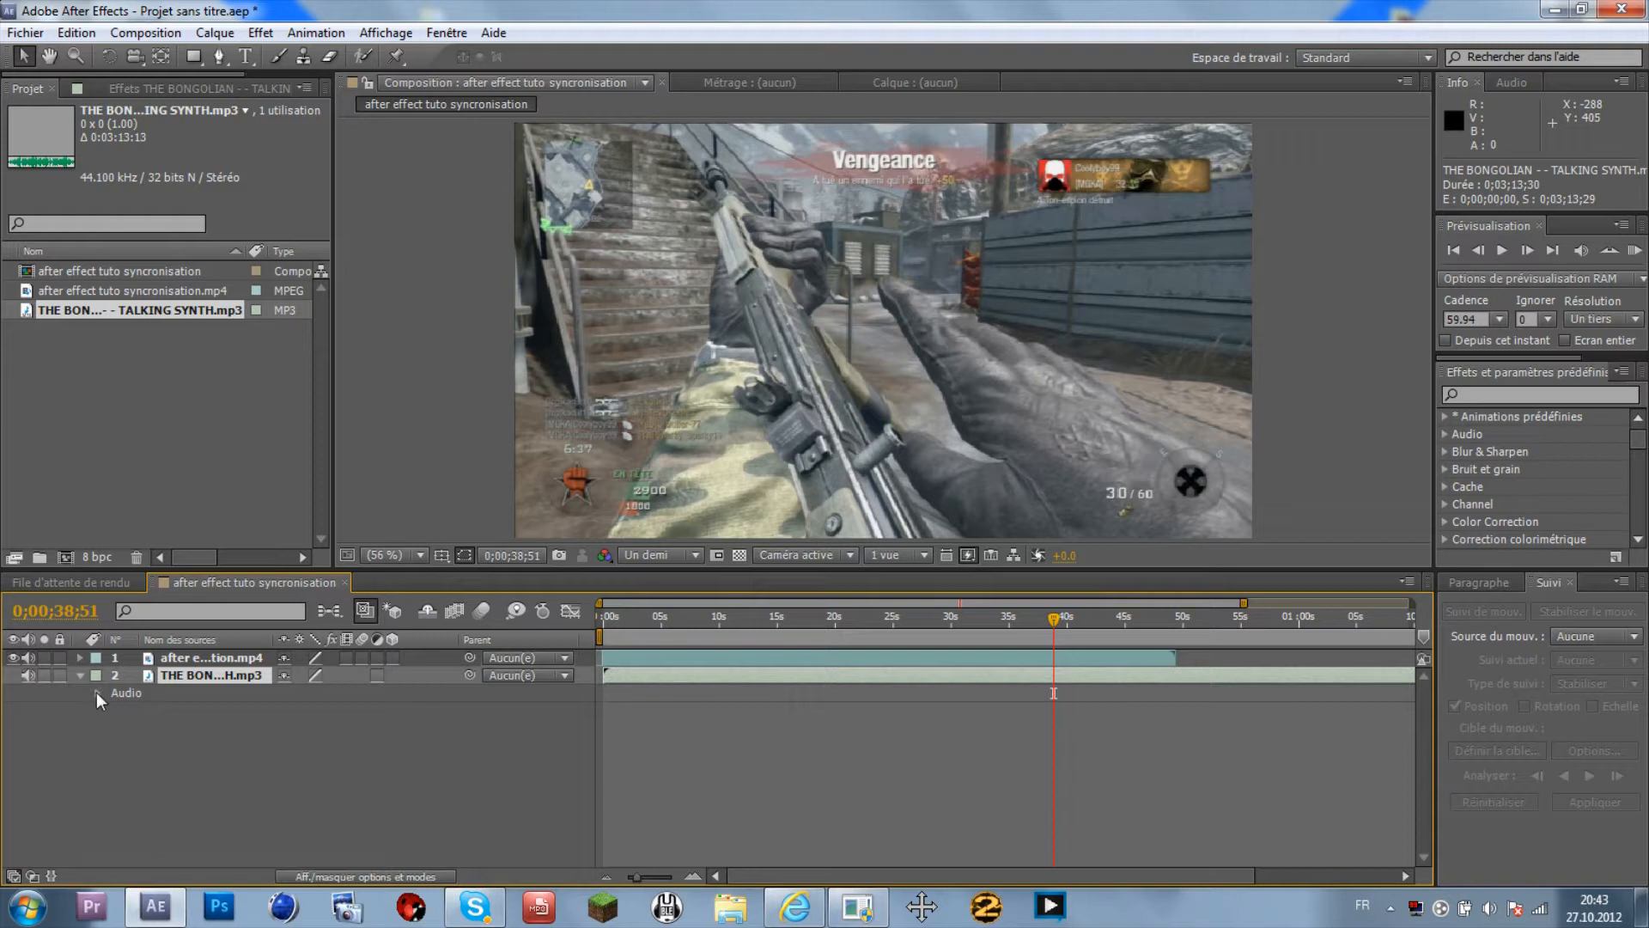
{"action": "left_click", "coordinate": [97, 693]}
{"action": "left_click", "coordinate": [113, 727]}
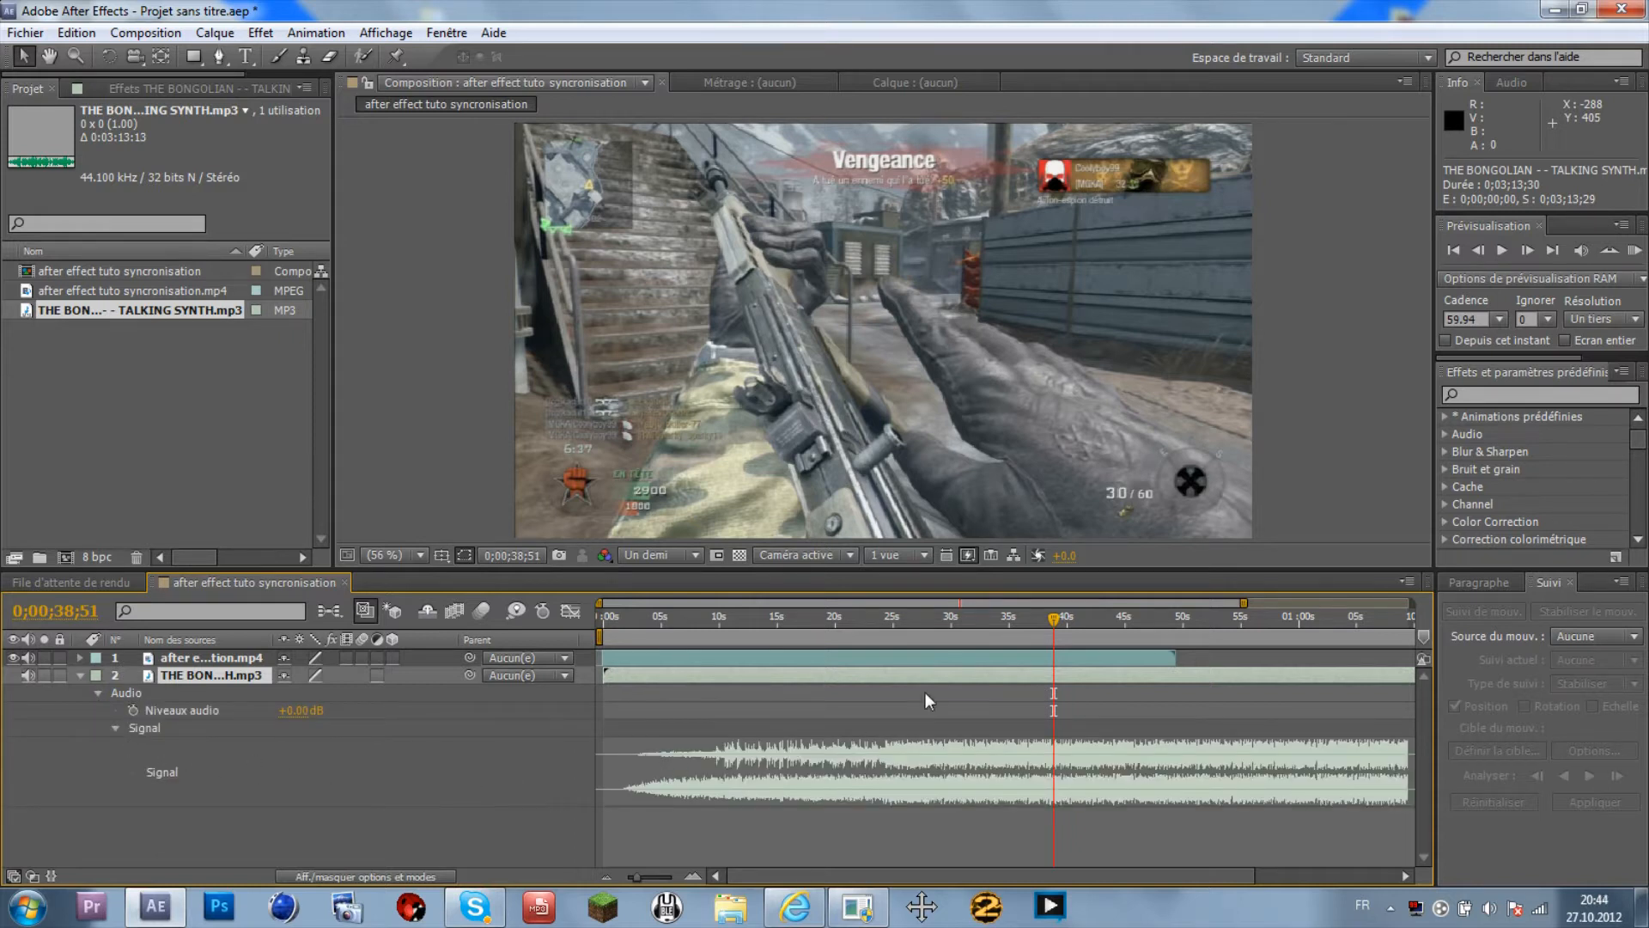
- Zoom the timeline in on the music's opening seconds, and hide and mute the video layer
{"action": "left_click_drag", "start_coordinate": [1055, 627], "coordinate": [671, 700]}
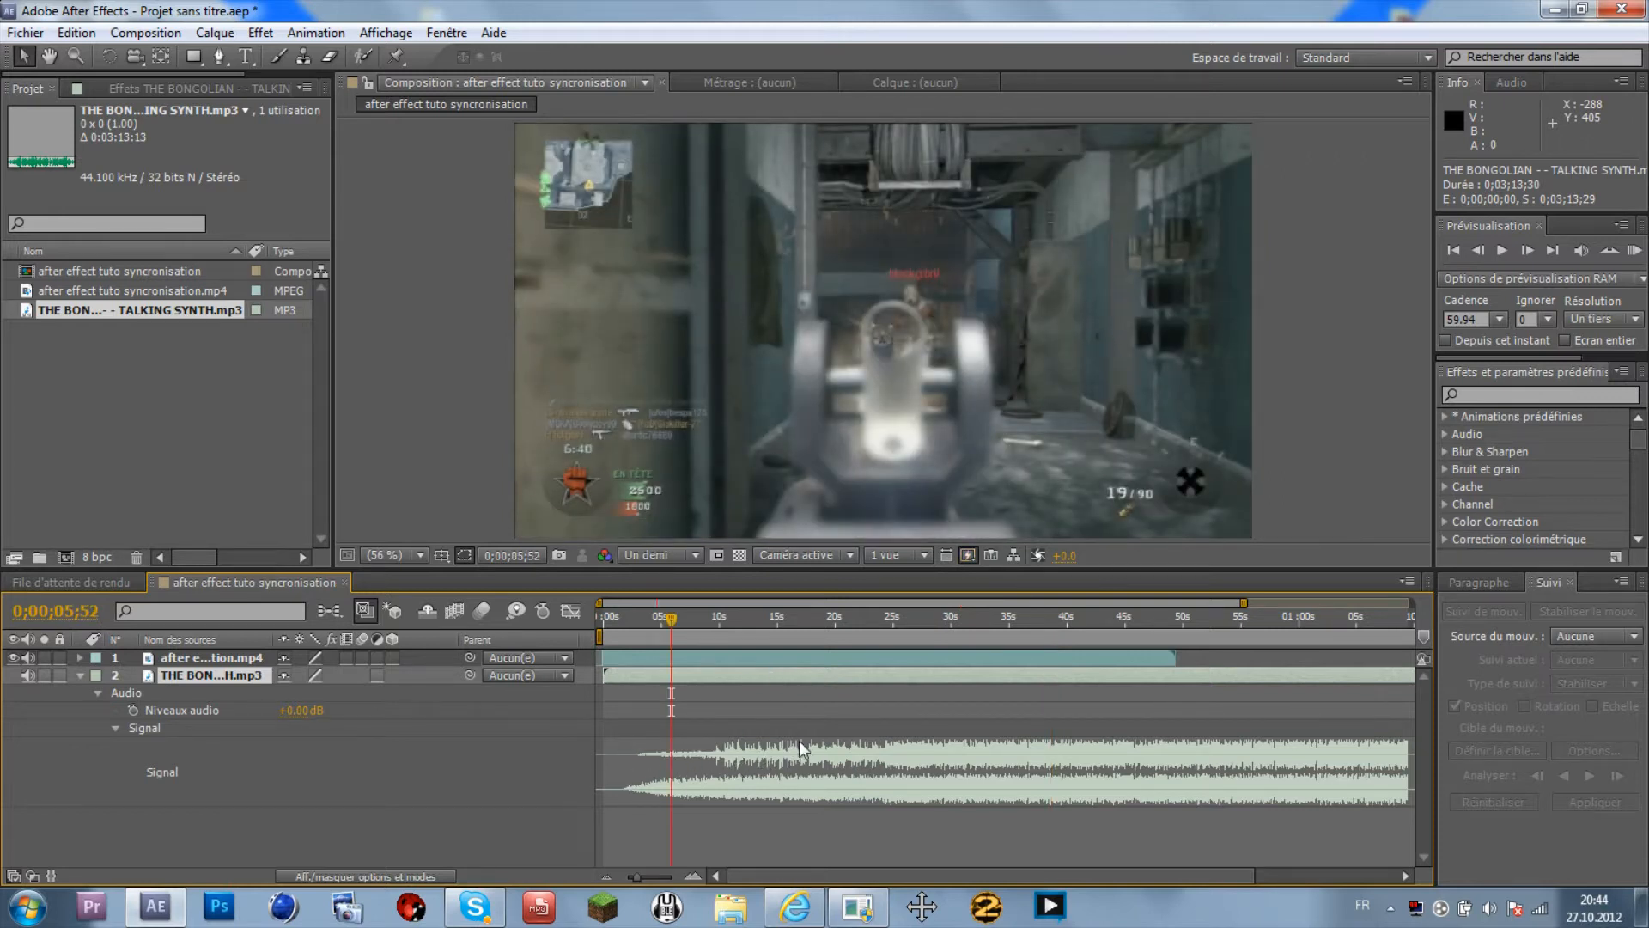
{"action": "left_click_drag", "start_coordinate": [635, 869], "coordinate": [657, 874]}
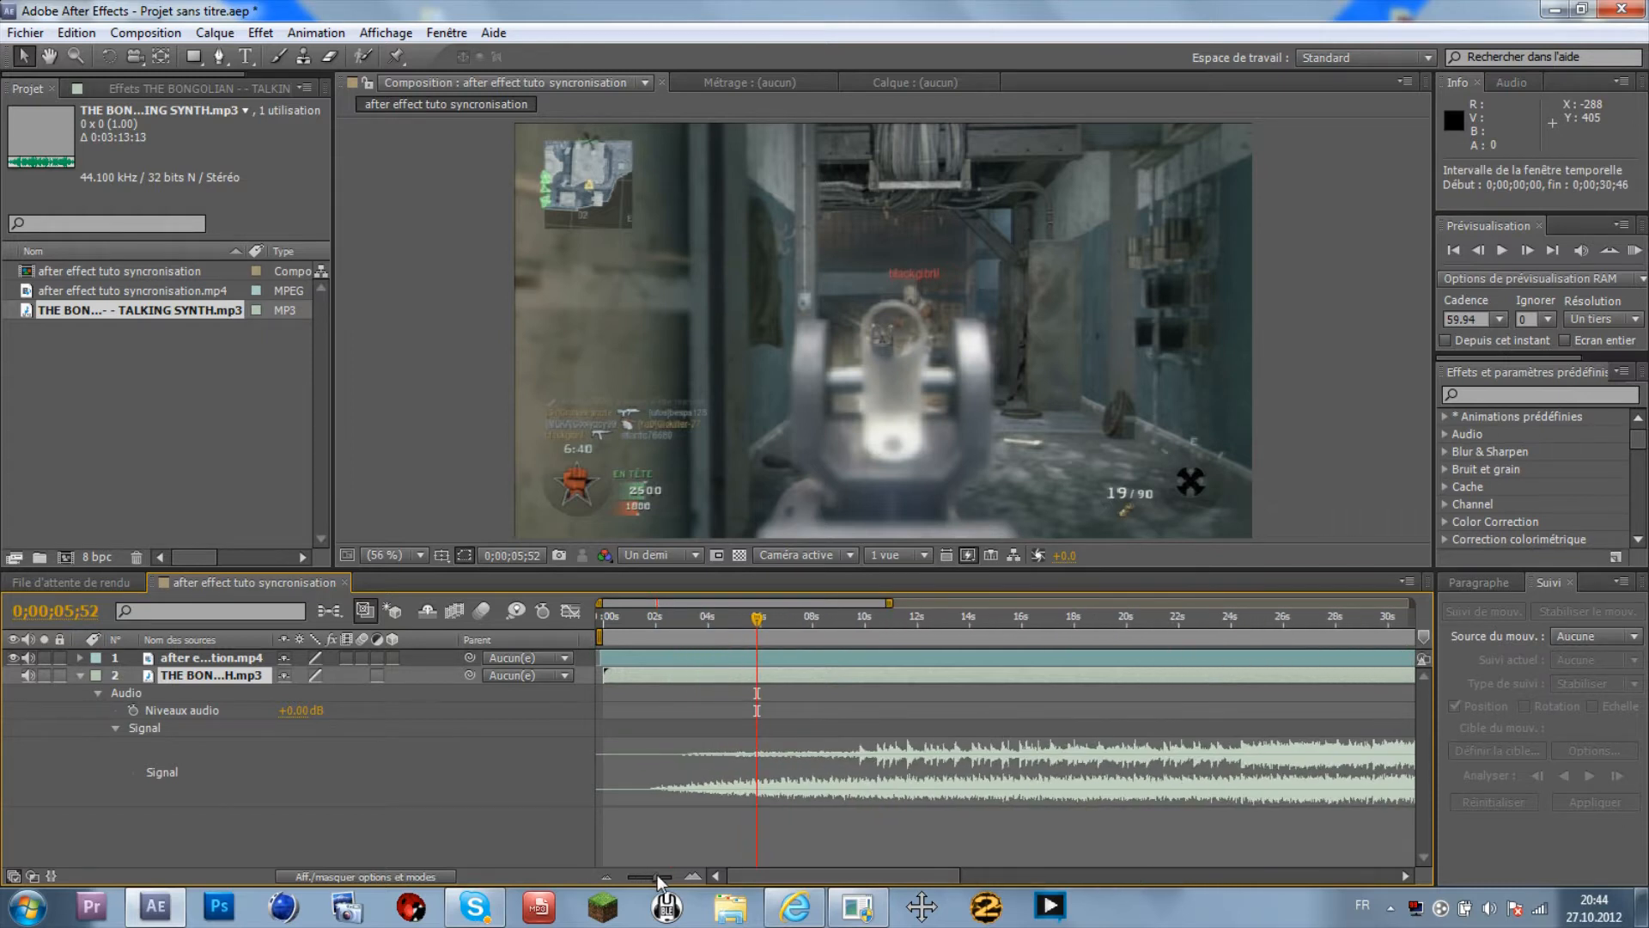
{"action": "left_click_drag", "start_coordinate": [761, 617], "coordinate": [696, 633]}
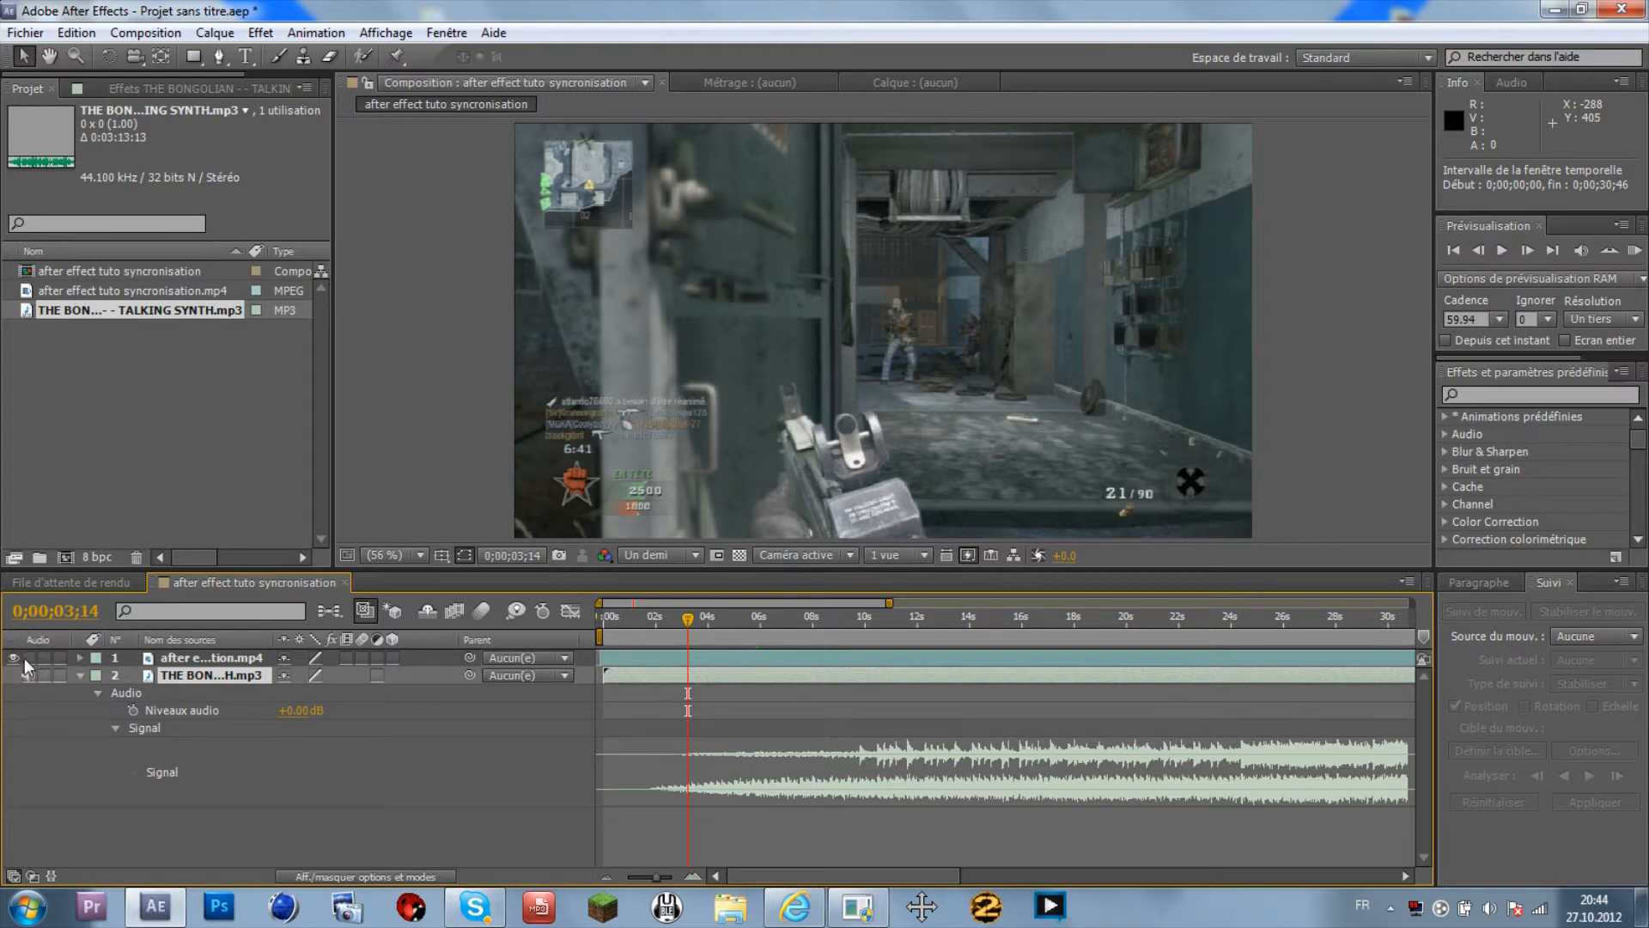
{"action": "left_click_drag", "start_coordinate": [24, 658], "coordinate": [33, 661]}
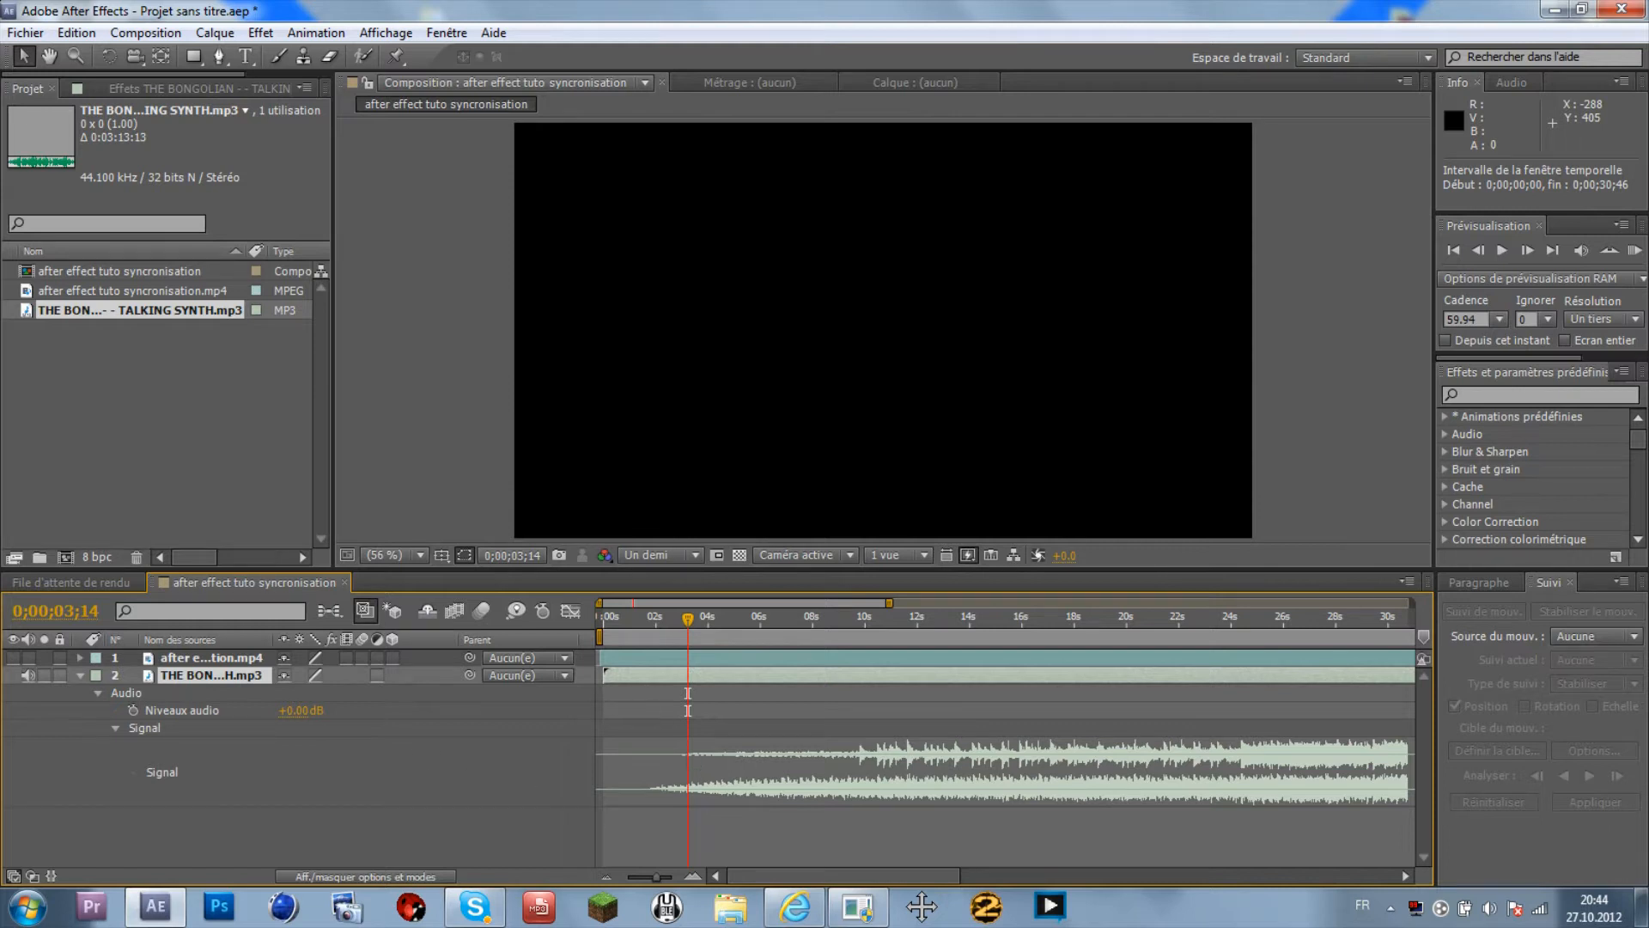
- Preview the music alone with the work area starting at 0;00;05;05 to locate the first strong beat
{"action": "left_click", "coordinate": [644, 616]}
{"action": "left_click_drag", "start_coordinate": [599, 637], "coordinate": [733, 636]}
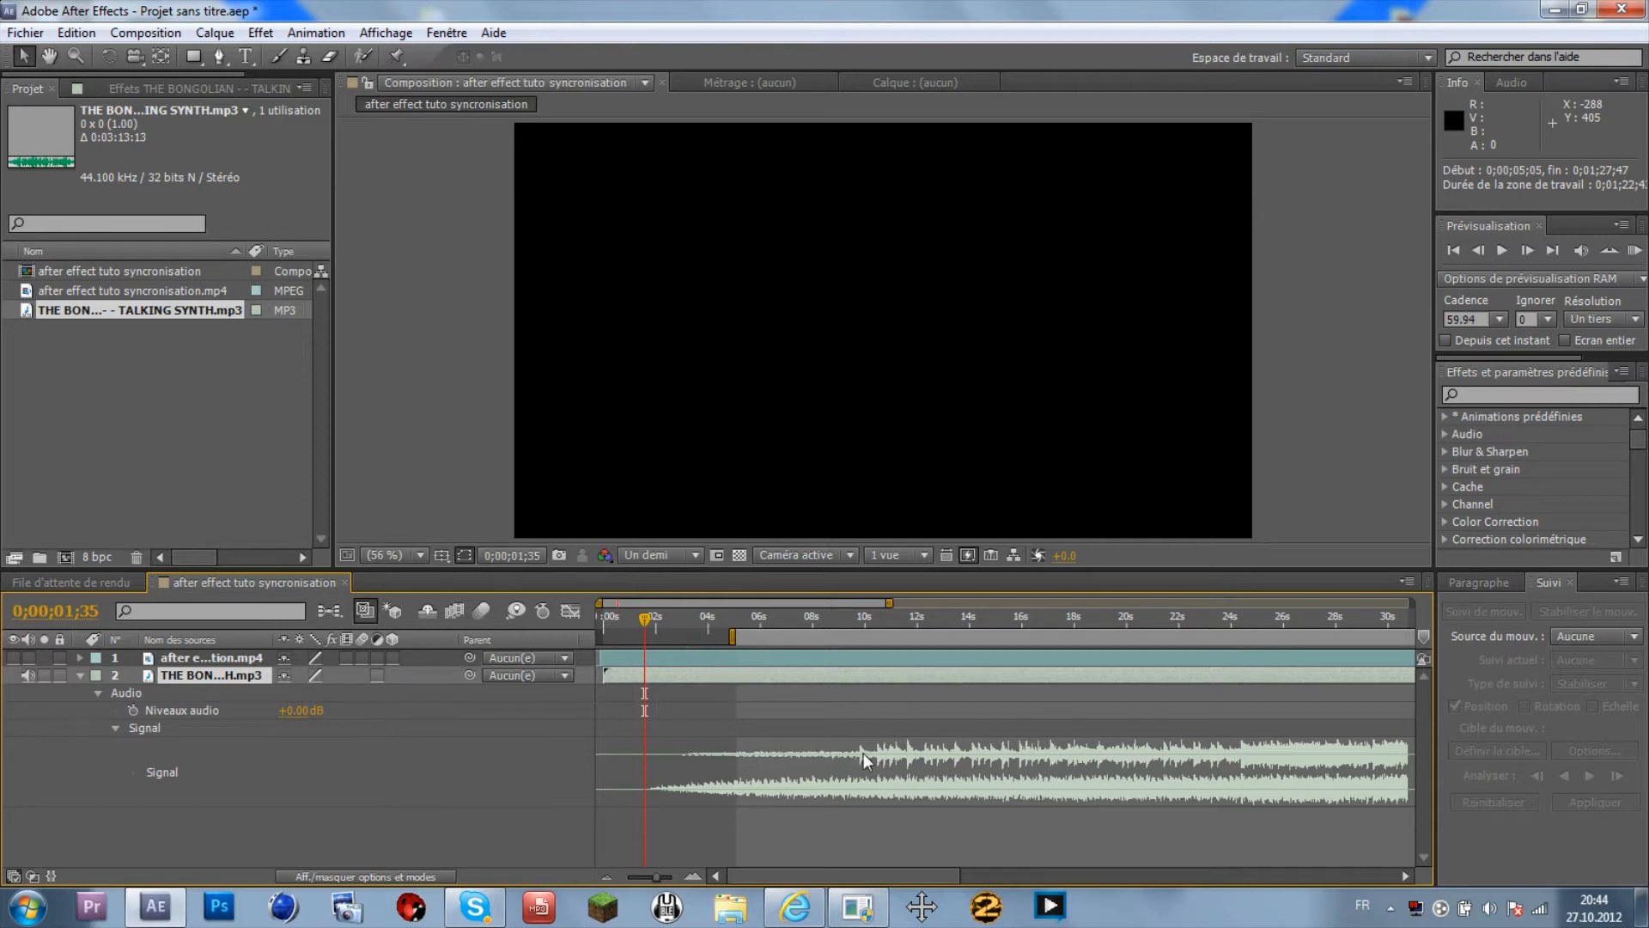
{"action": "key", "text": "KP_0"}
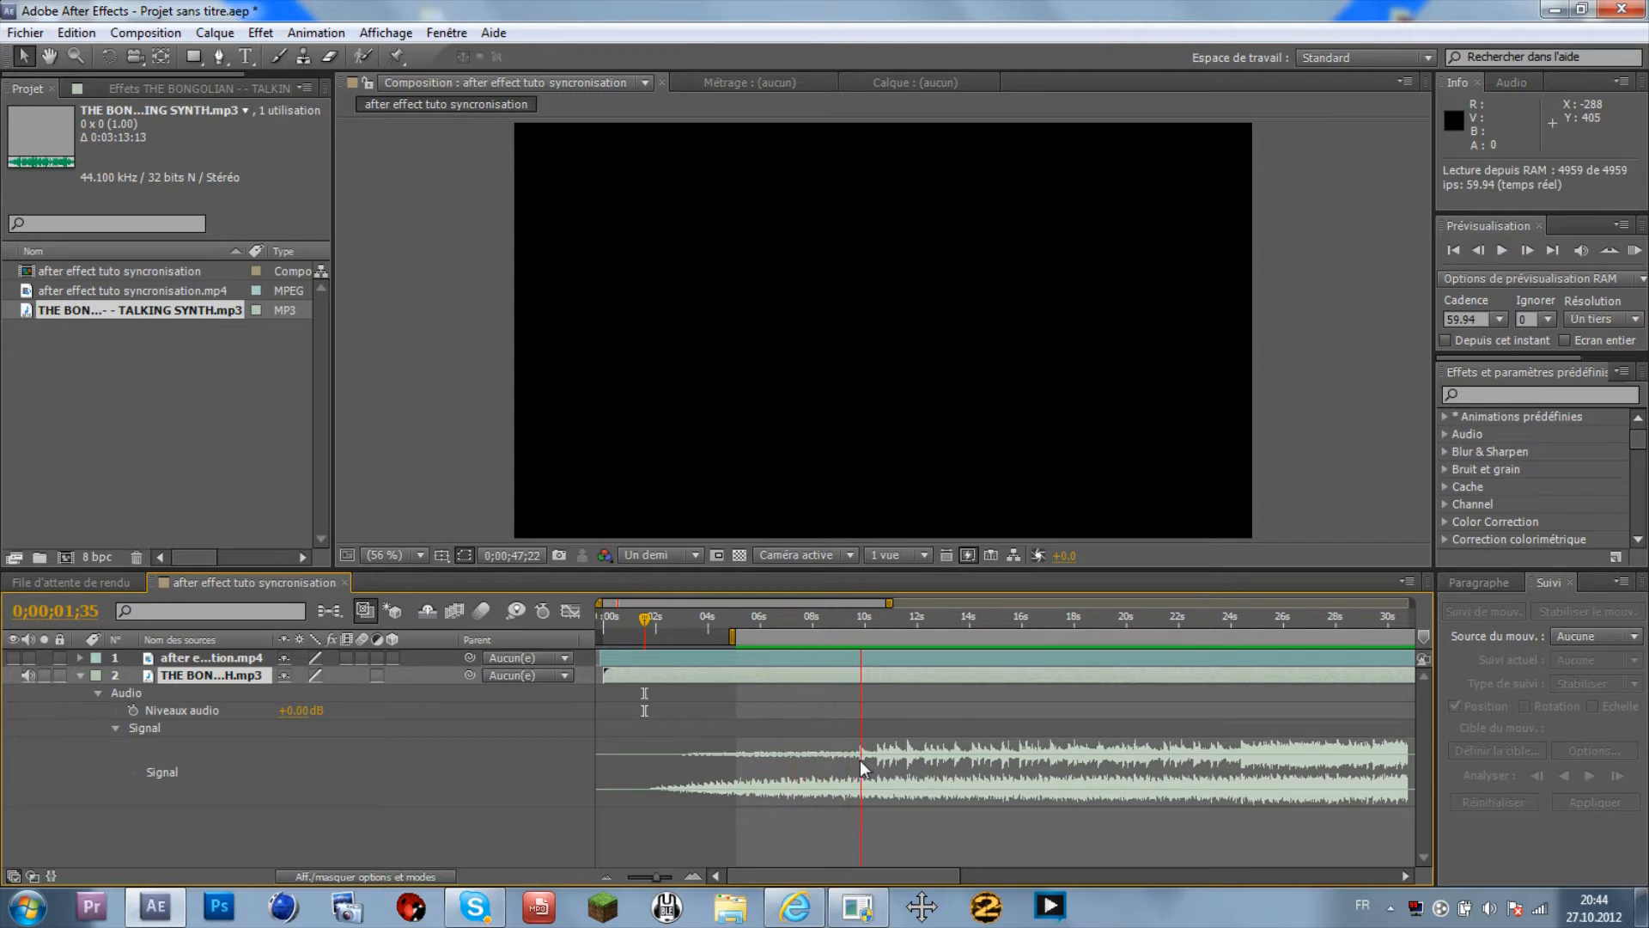
{"action": "key", "text": "space"}
{"action": "key", "text": "space"}
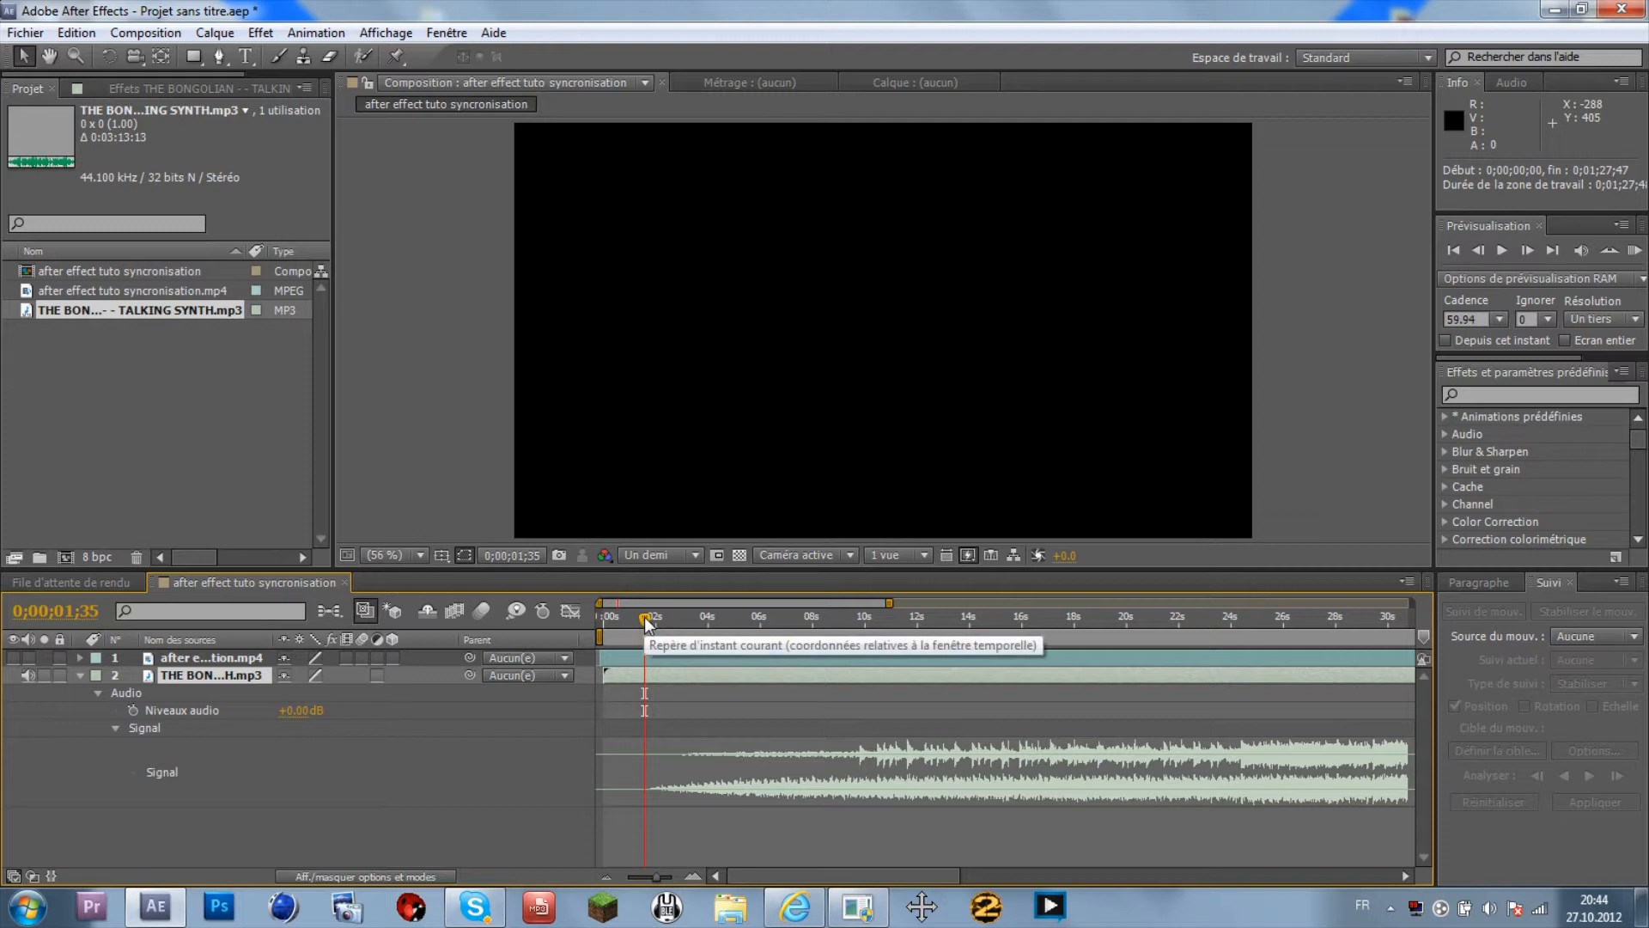
- Return the current time to 0;00;00;00 and make the video layer visible again, leaving its audio muted
{"action": "left_click_drag", "start_coordinate": [646, 619], "coordinate": [599, 636]}
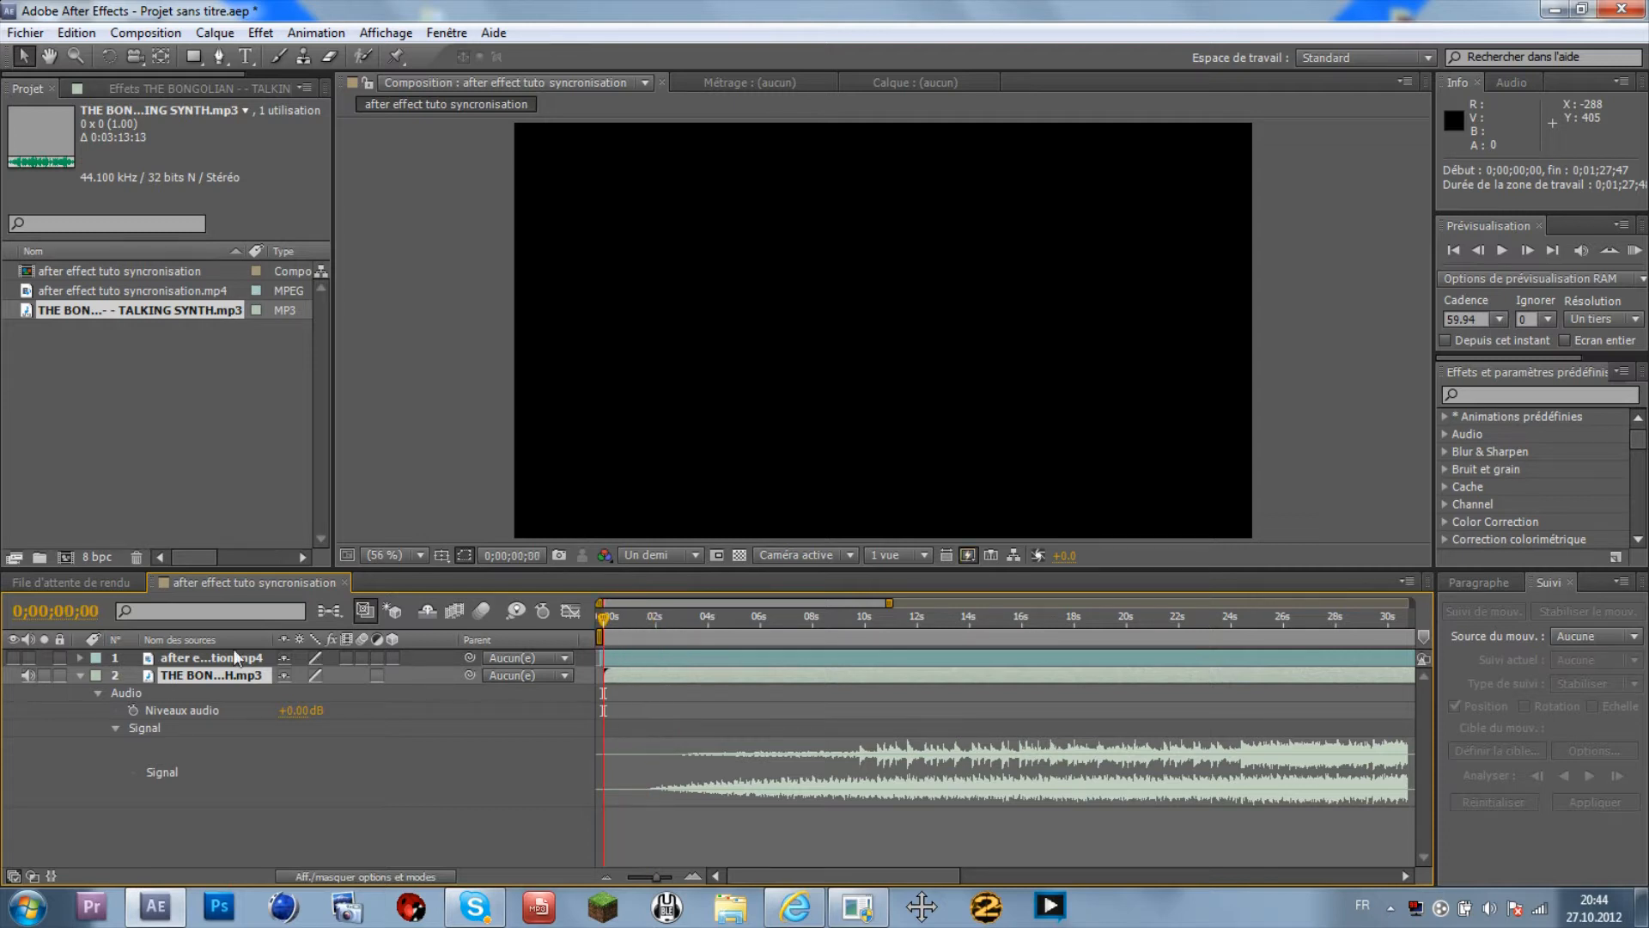
{"action": "left_click", "coordinate": [12, 658]}
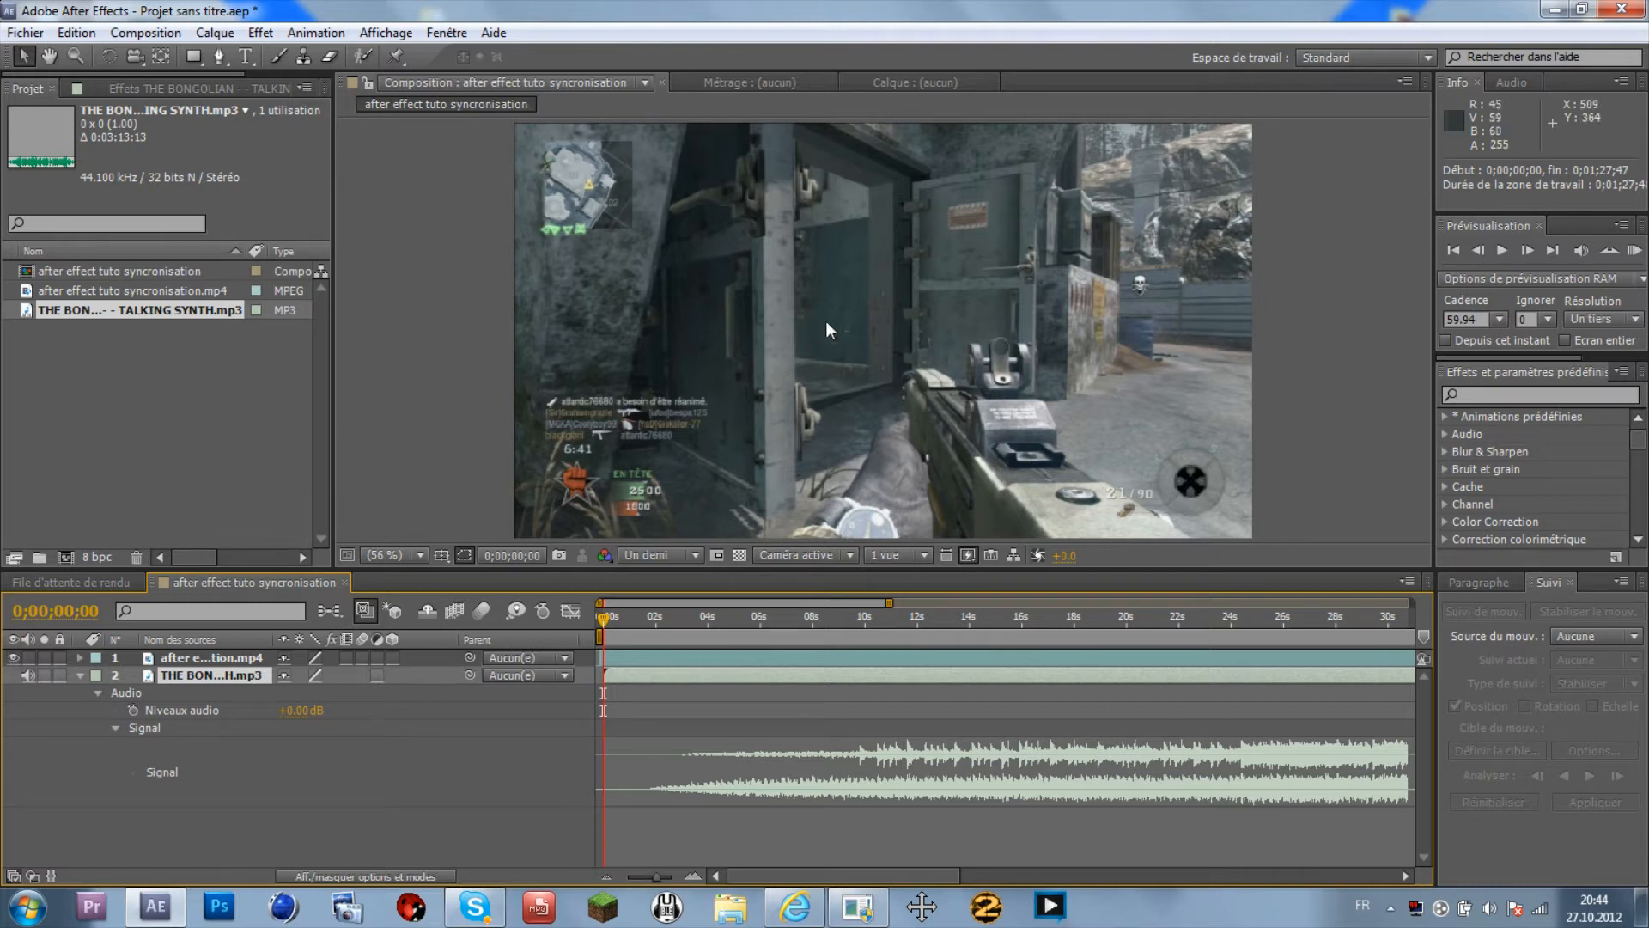
{"action": "left_click", "coordinate": [13, 657]}
{"action": "left_click", "coordinate": [13, 656]}
{"action": "left_click", "coordinate": [29, 675]}
- Position the current time at 0;00;04;56, the frame just before the first shot is fired in the gameplay
{"action": "left_click_drag", "start_coordinate": [625, 624], "coordinate": [745, 639]}
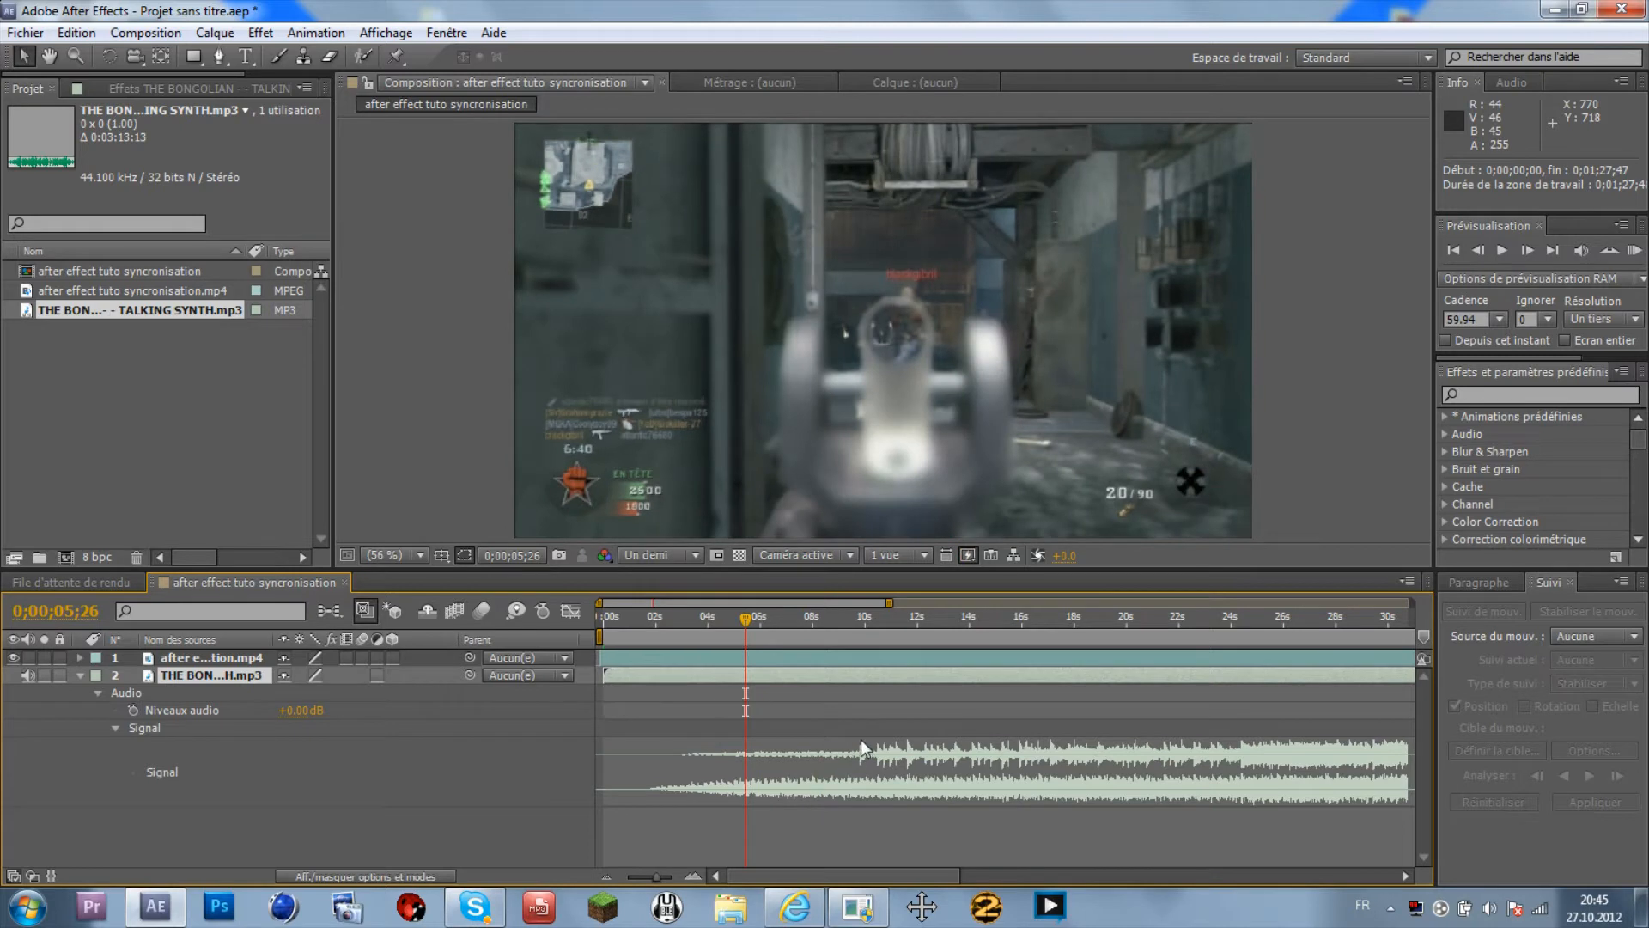
{"action": "mouse_move", "coordinate": [747, 620]}
{"action": "left_mouse_down"}
{"action": "mouse_move", "coordinate": [699, 626]}
{"action": "mouse_move", "coordinate": [728, 627]}
{"action": "left_mouse_up"}
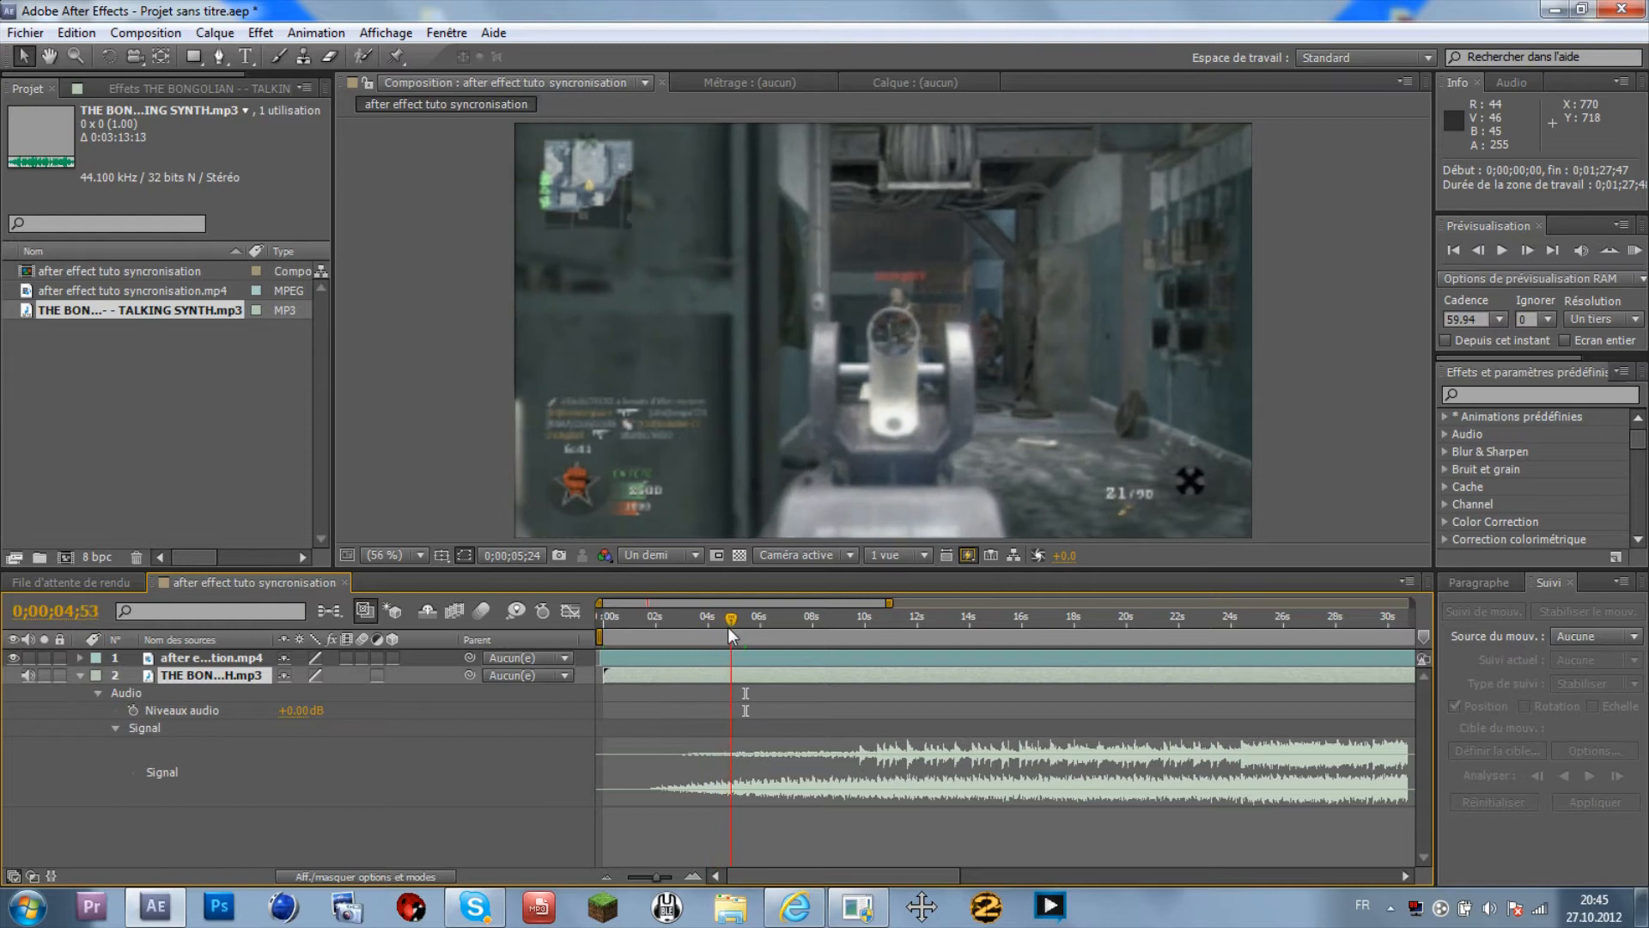
{"action": "left_click", "coordinate": [1527, 249]}
{"action": "left_click", "coordinate": [1527, 249]}
{"action": "left_click", "coordinate": [1528, 250]}
{"action": "left_click", "coordinate": [1527, 249]}
{"action": "left_click", "coordinate": [1528, 249]}
{"action": "left_click", "coordinate": [1528, 250]}
{"action": "left_click", "coordinate": [1527, 249]}
{"action": "left_click", "coordinate": [1527, 249]}
{"action": "left_click", "coordinate": [1528, 249]}
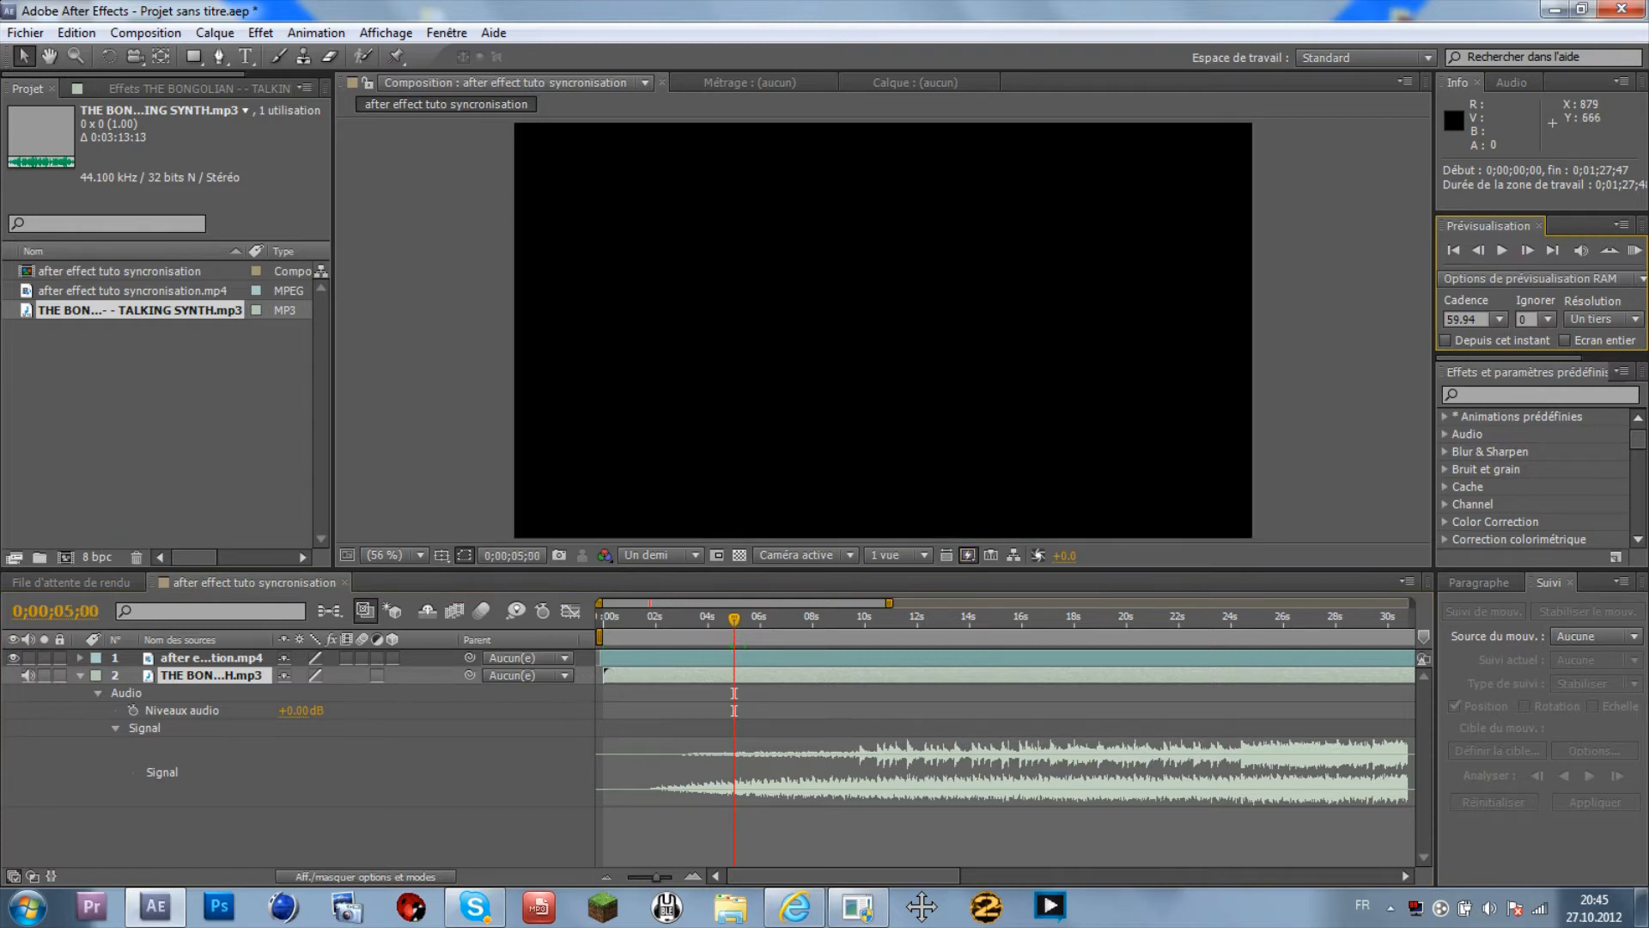
{"action": "left_click", "coordinate": [1479, 250]}
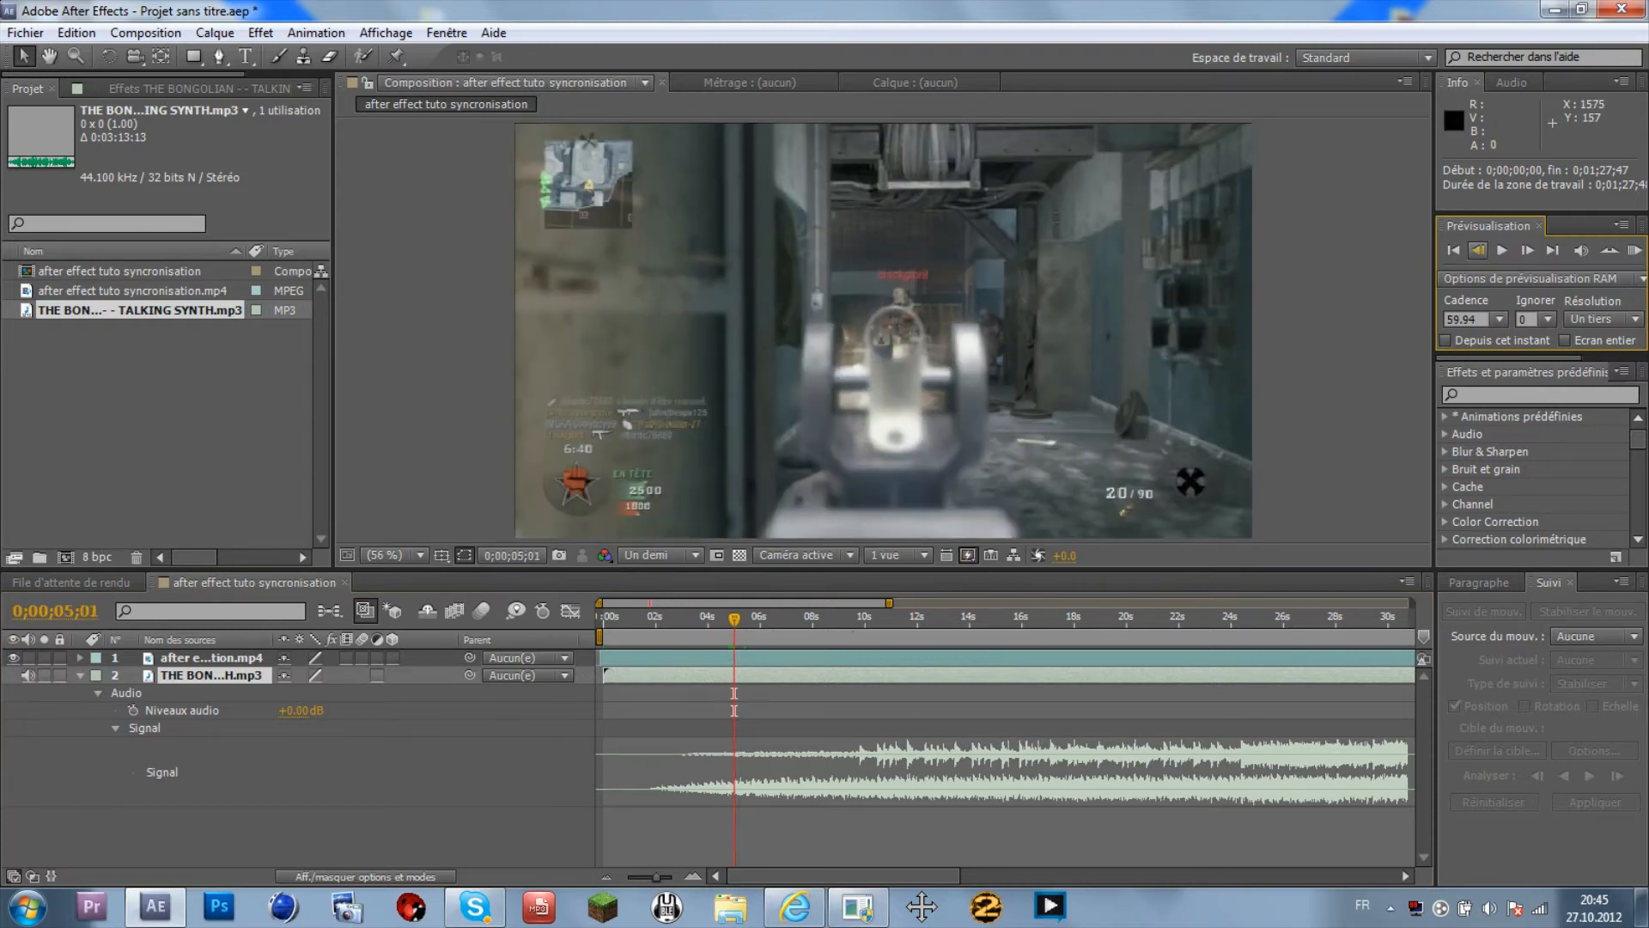
{"action": "left_click", "coordinate": [1478, 250]}
{"action": "left_click", "coordinate": [1479, 250]}
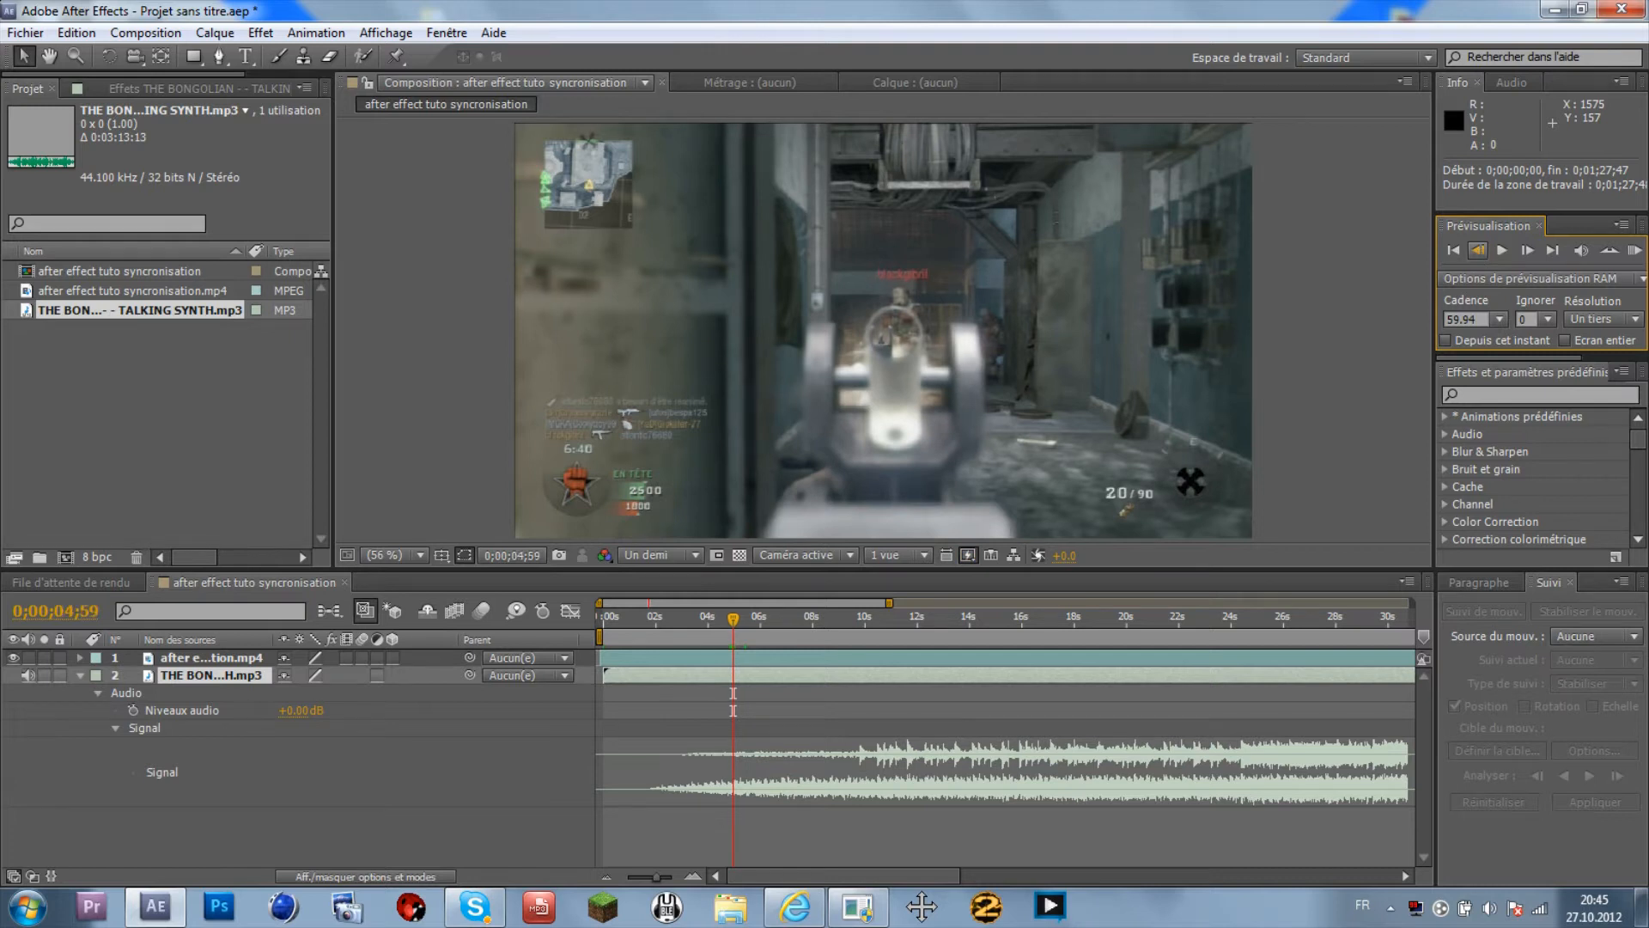
{"action": "left_click", "coordinate": [1479, 250]}
{"action": "left_click", "coordinate": [1479, 250]}
{"action": "left_click", "coordinate": [1478, 250]}
{"action": "left_click", "coordinate": [1479, 251]}
{"action": "left_click", "coordinate": [1479, 251]}
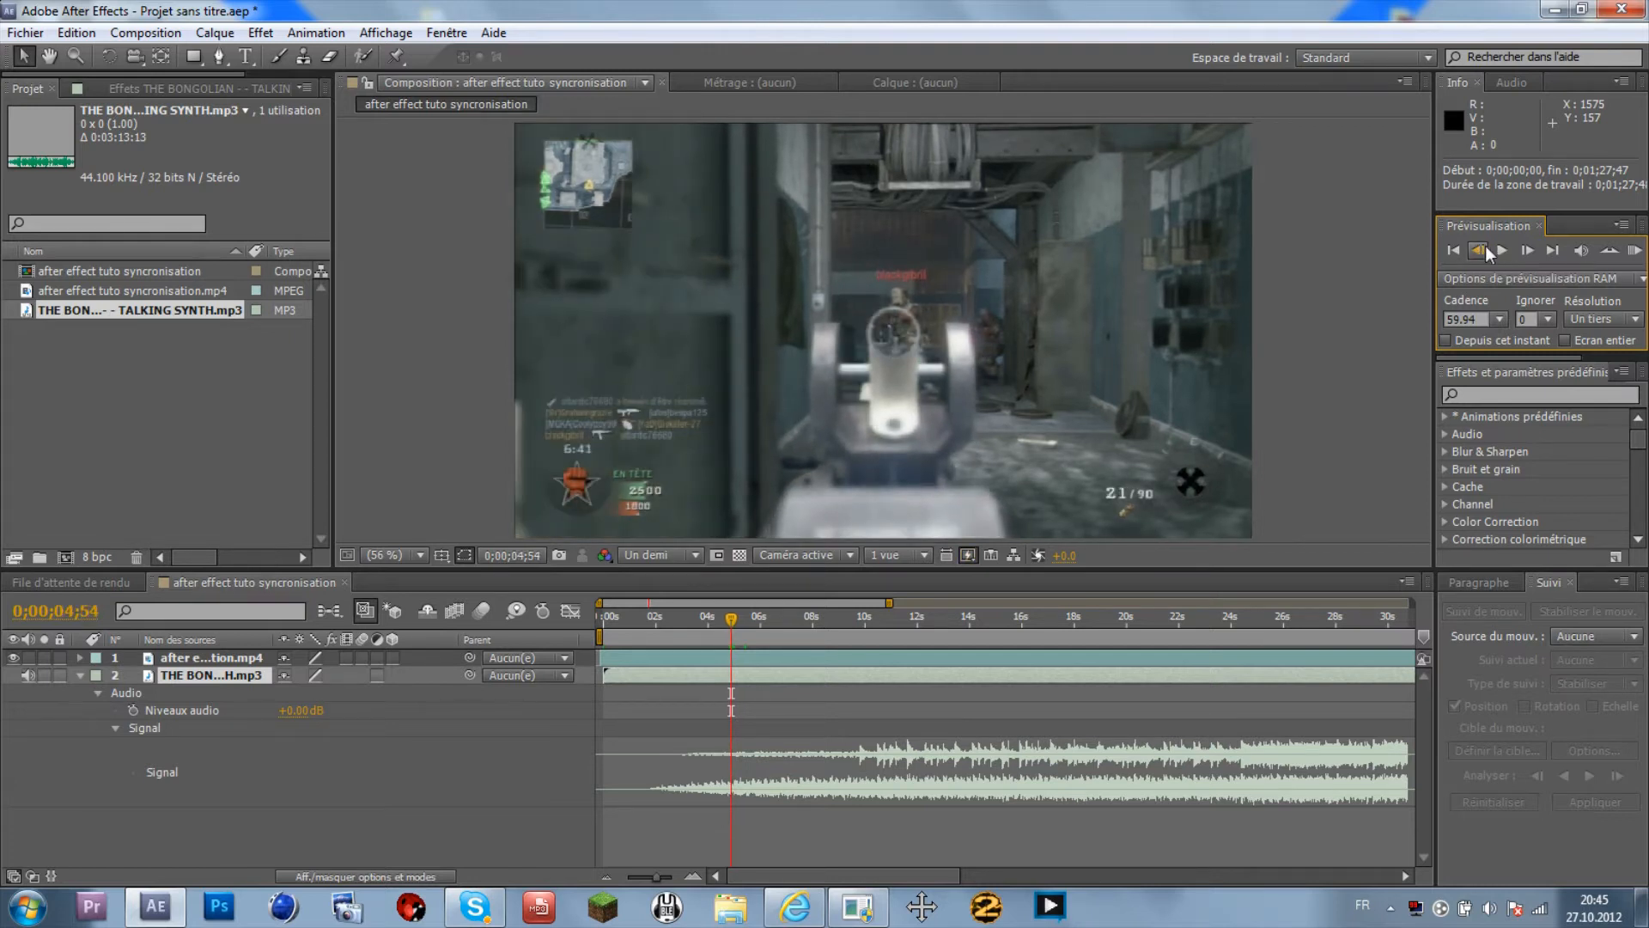
{"action": "left_click", "coordinate": [1528, 250]}
{"action": "left_click", "coordinate": [1528, 250]}
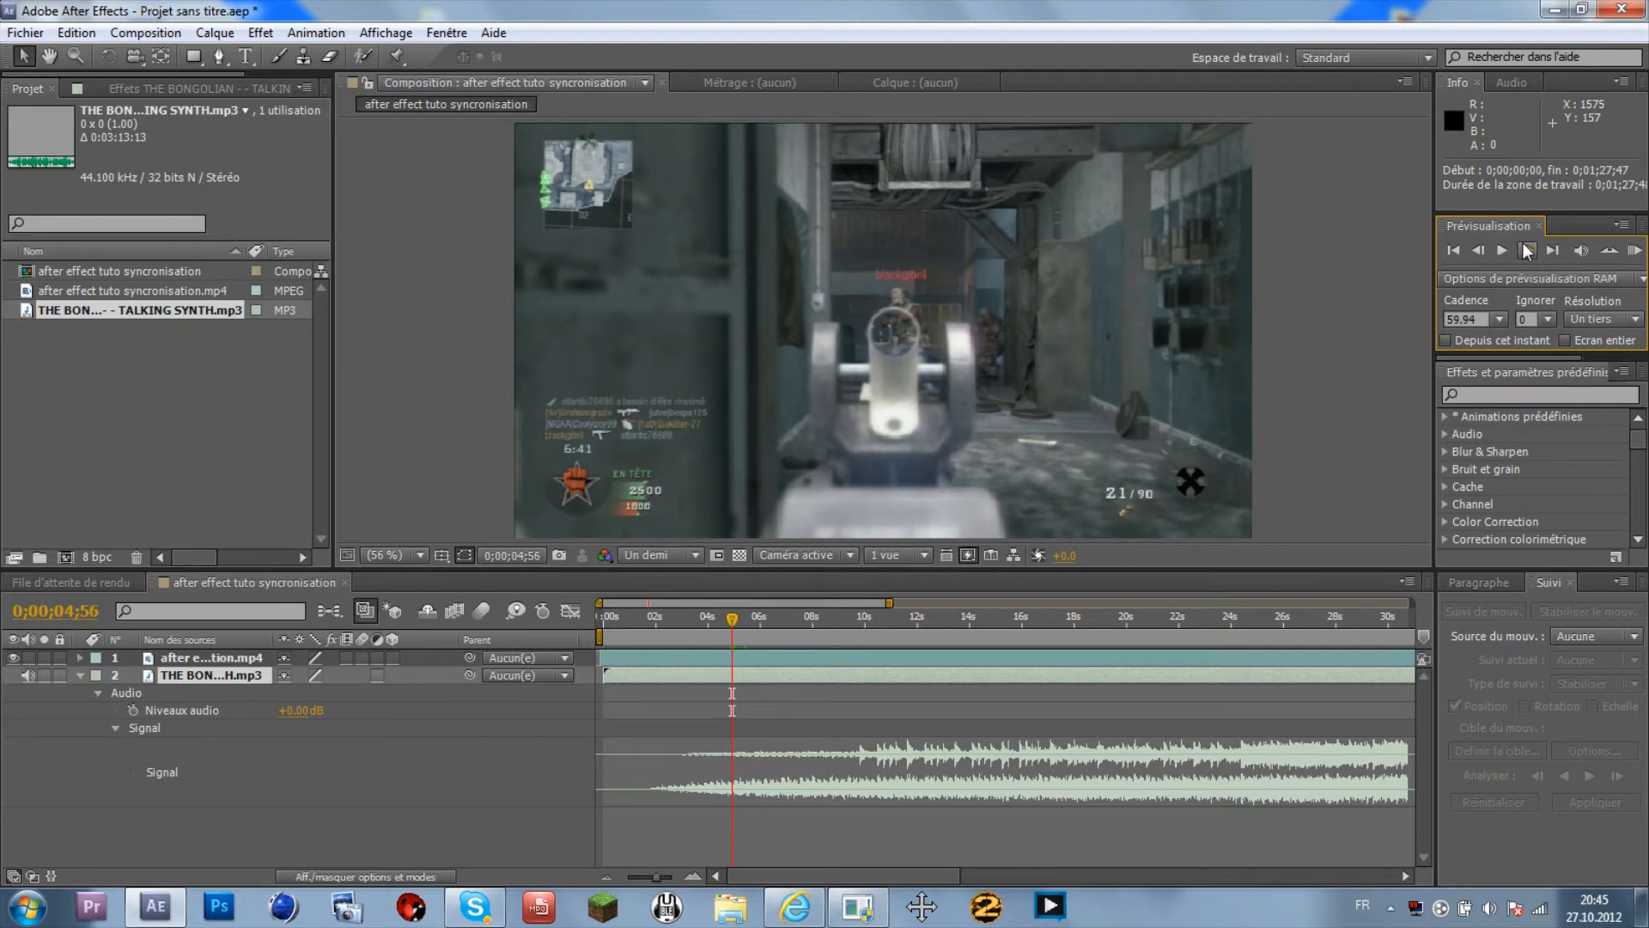
{"action": "left_click", "coordinate": [1528, 250]}
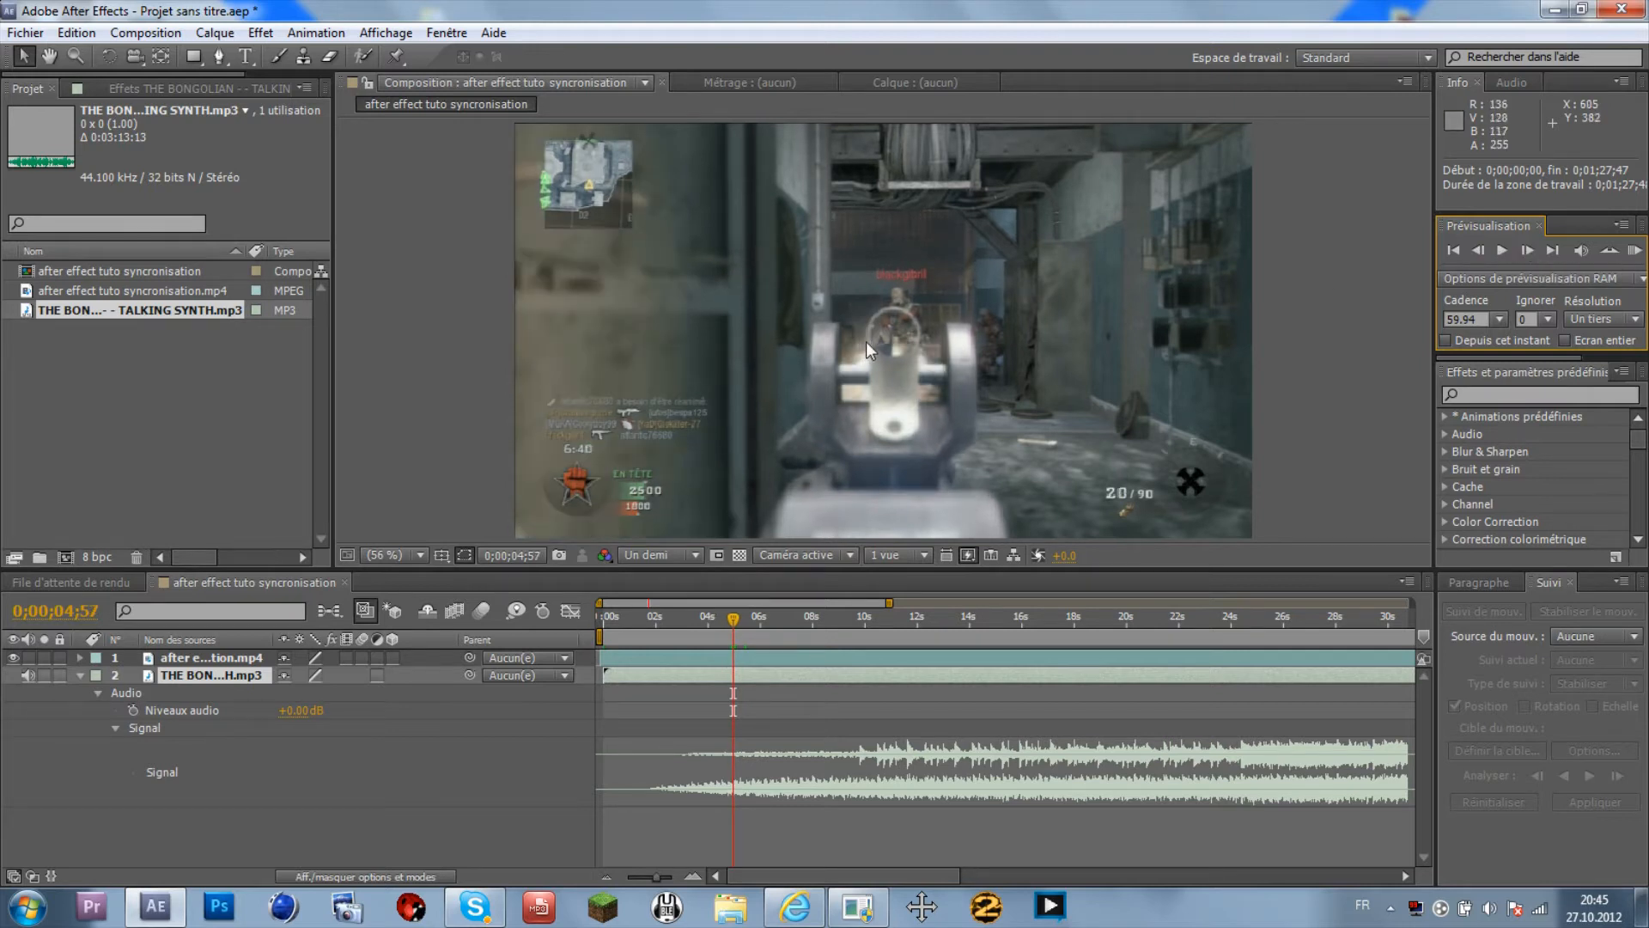
{"action": "left_click", "coordinate": [1479, 250]}
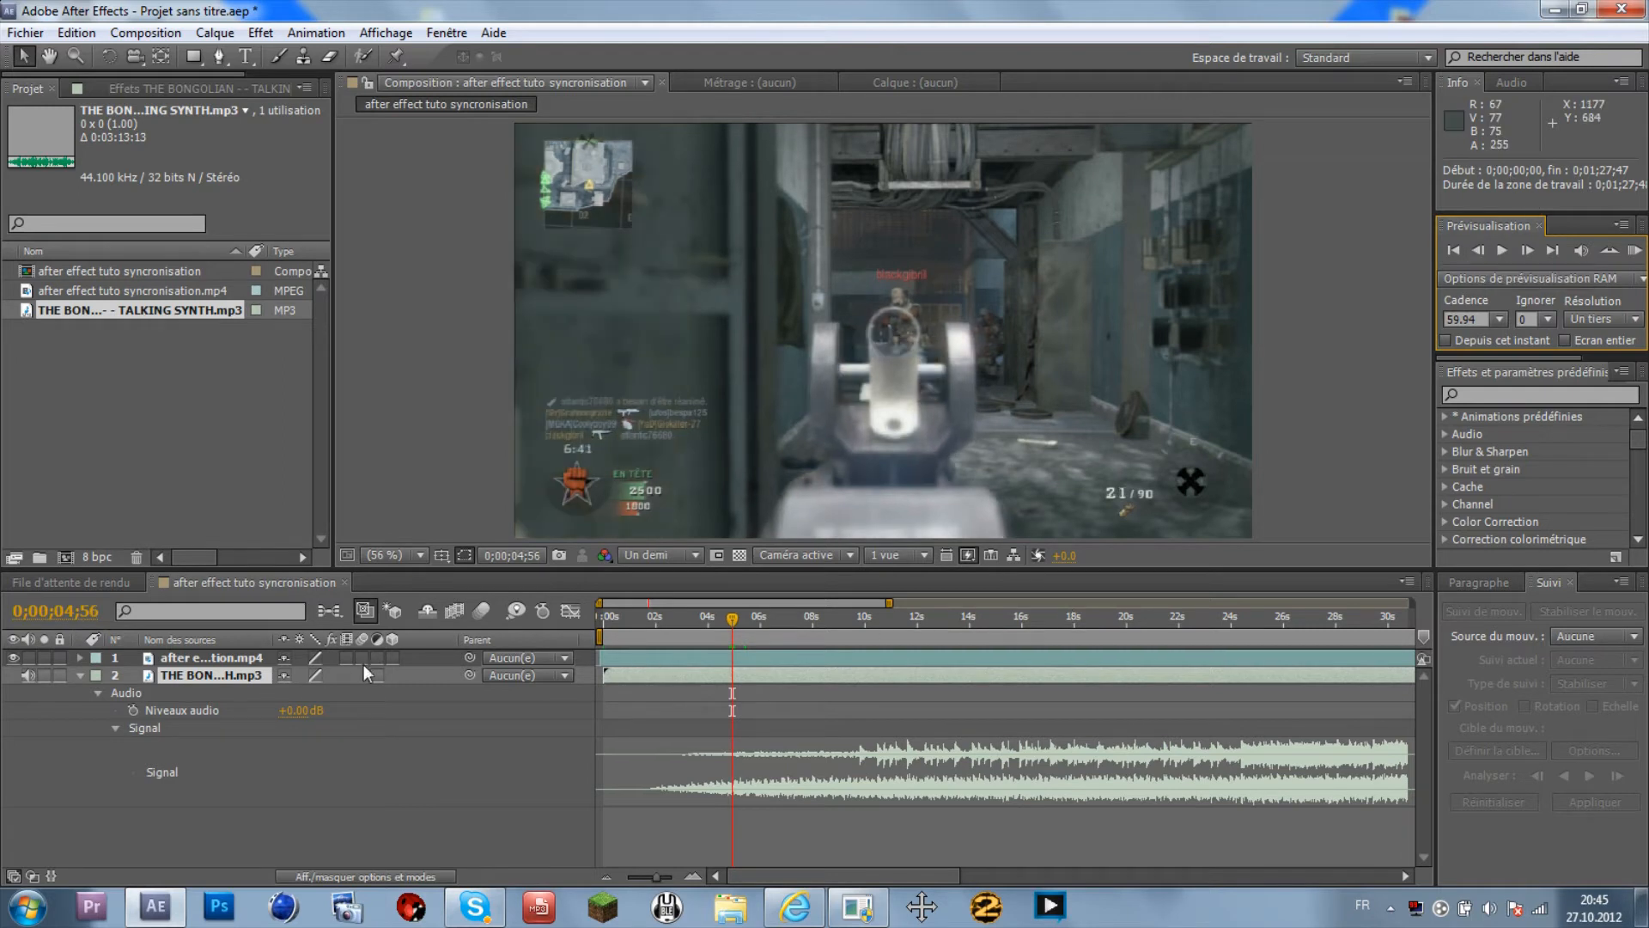
- Split the video layer at 0;00;04;56 and place the second part beneath the first in the layer stack
{"action": "left_click", "coordinate": [217, 661]}
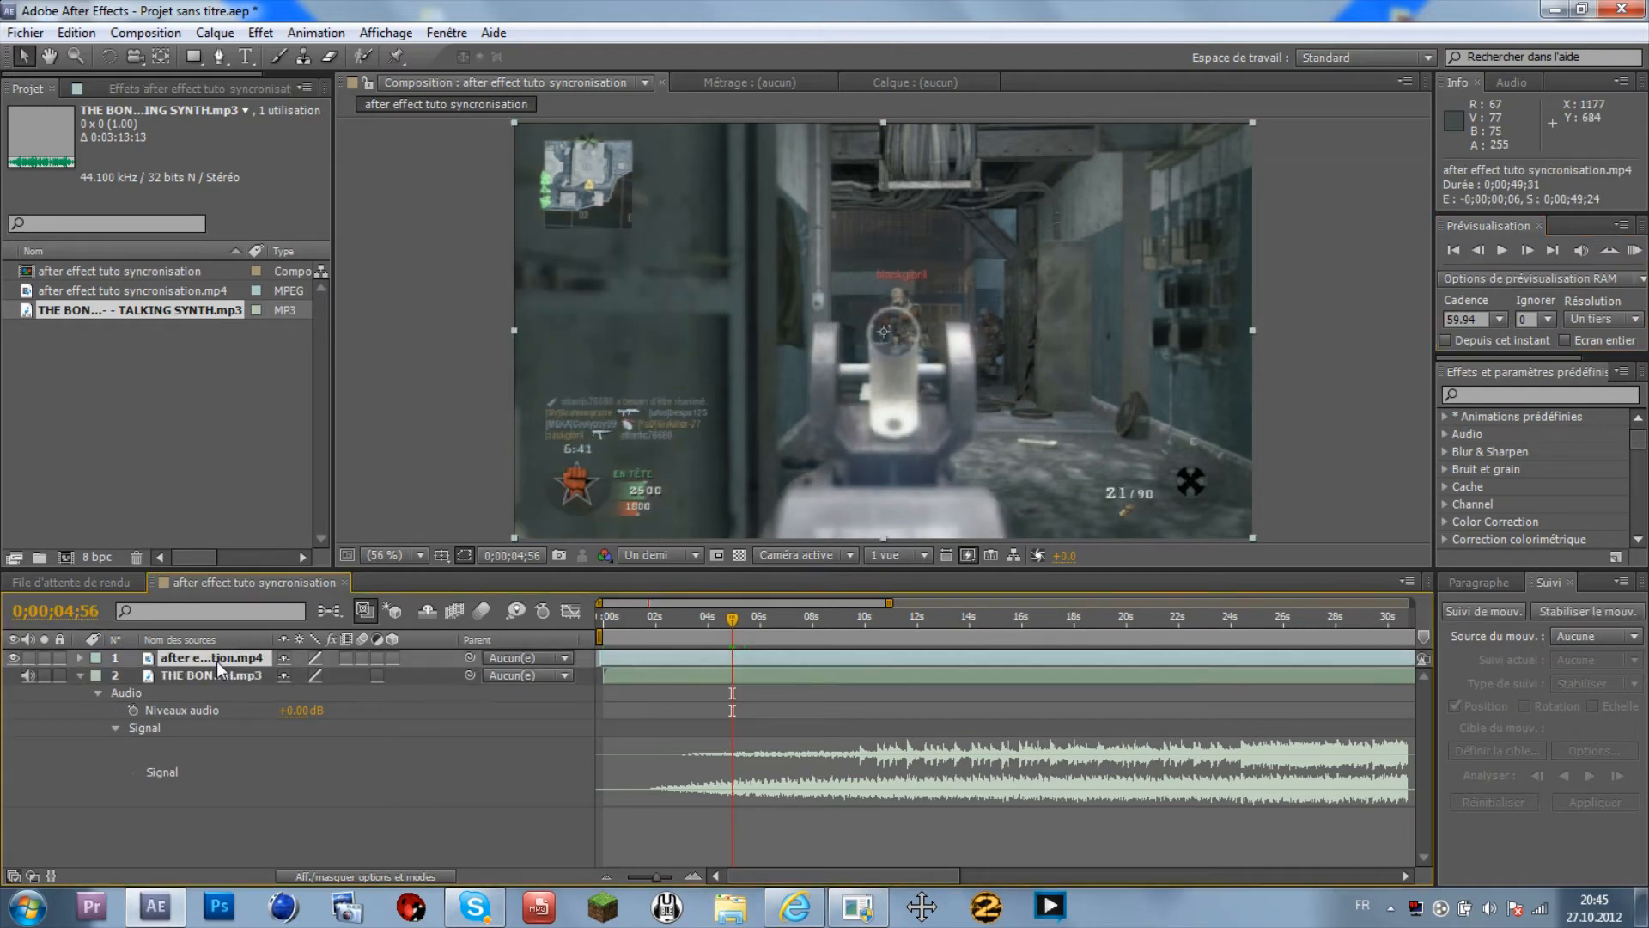
{"action": "left_click", "coordinate": [82, 34]}
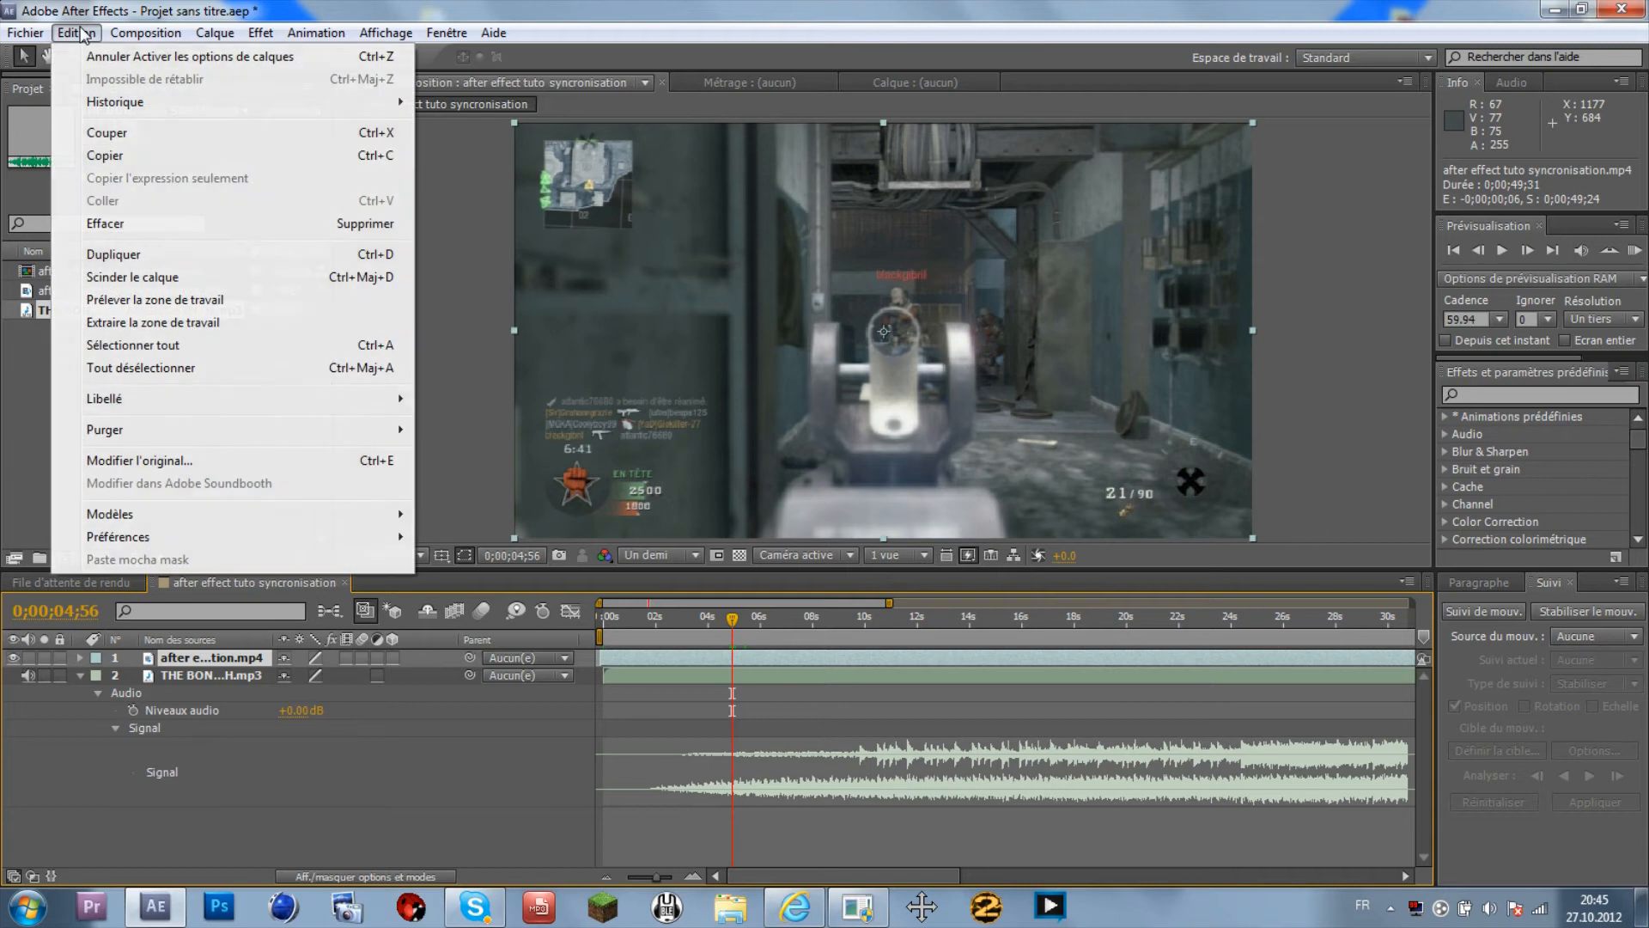
{"action": "left_click", "coordinate": [168, 277]}
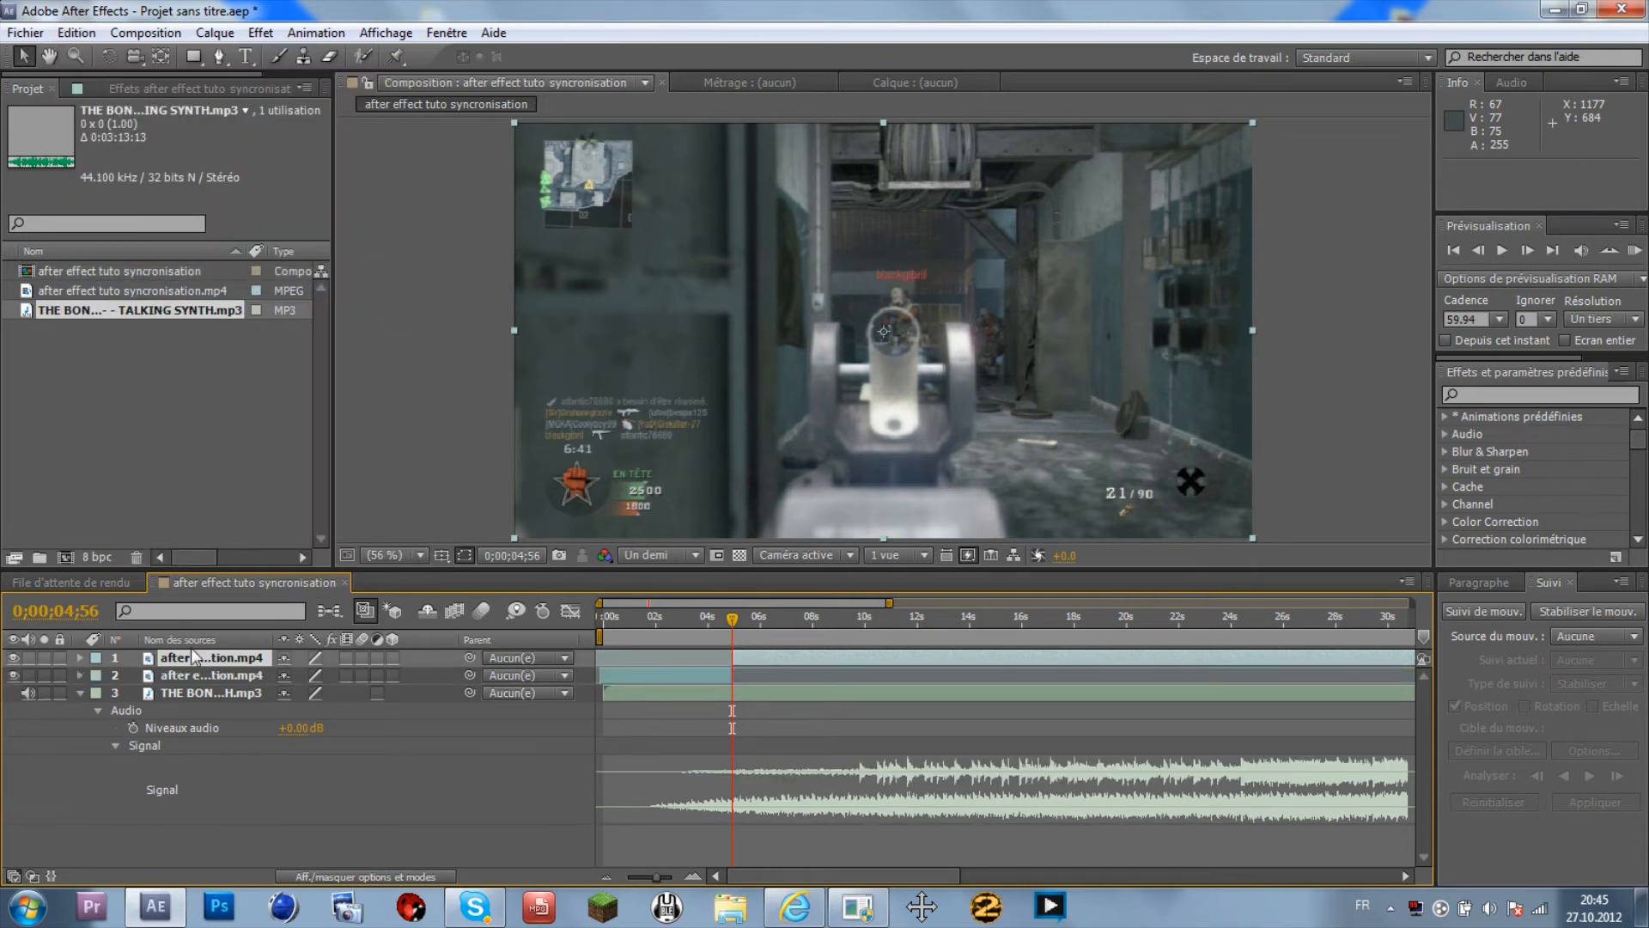
{"action": "left_click_drag", "start_coordinate": [194, 659], "coordinate": [199, 680]}
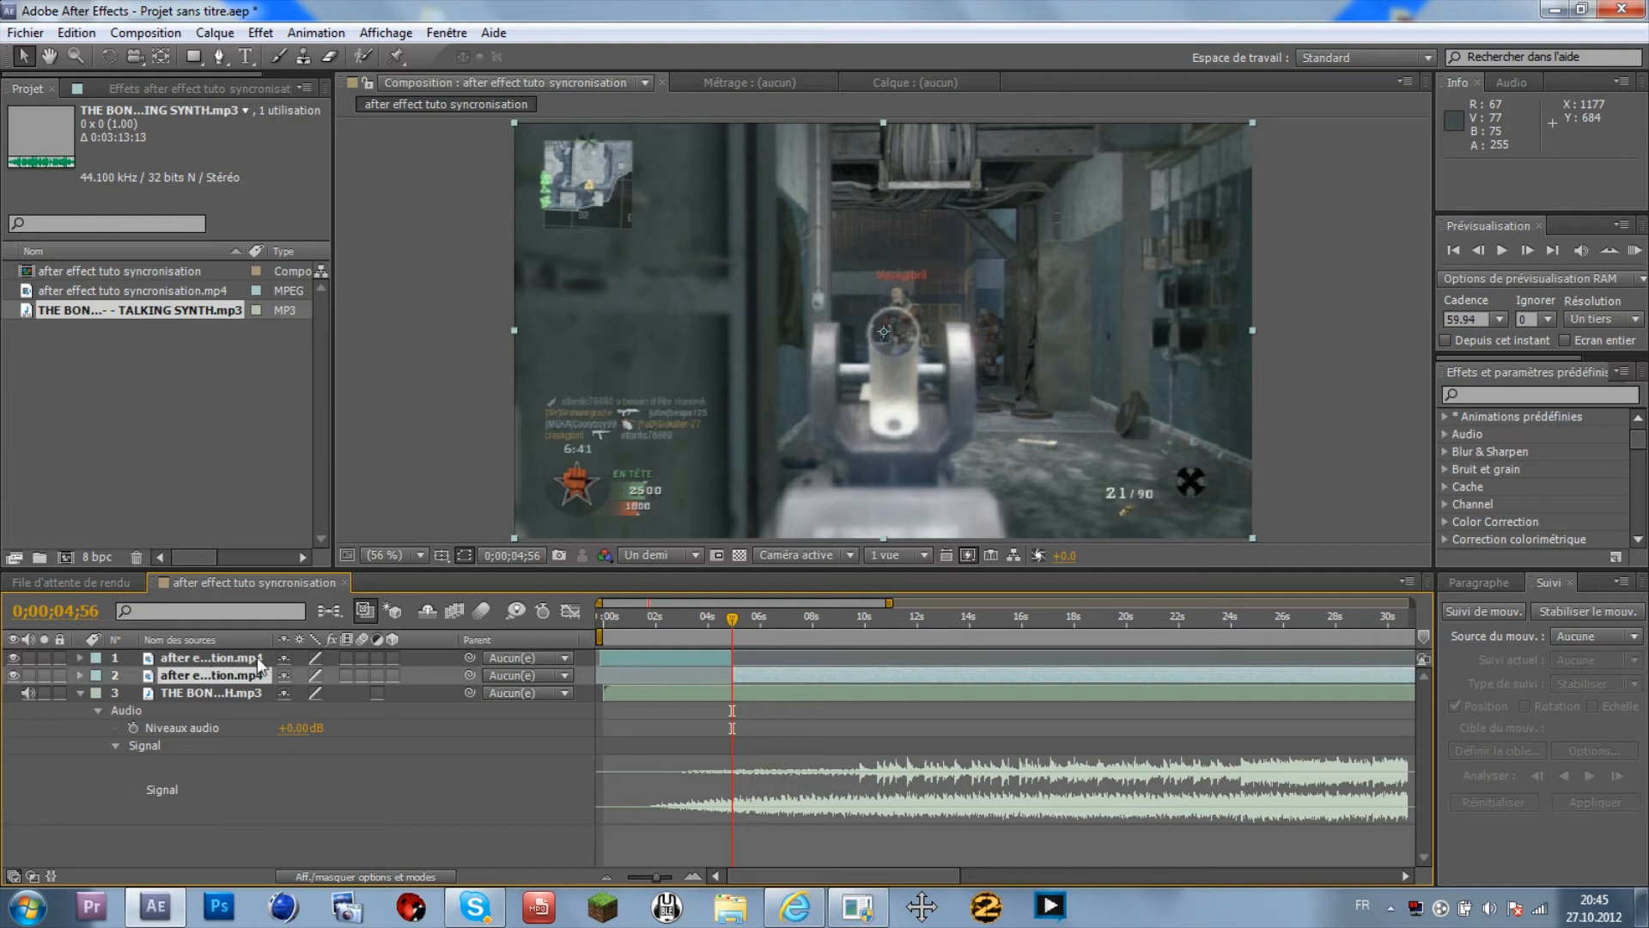
{"action": "left_click", "coordinate": [623, 657]}
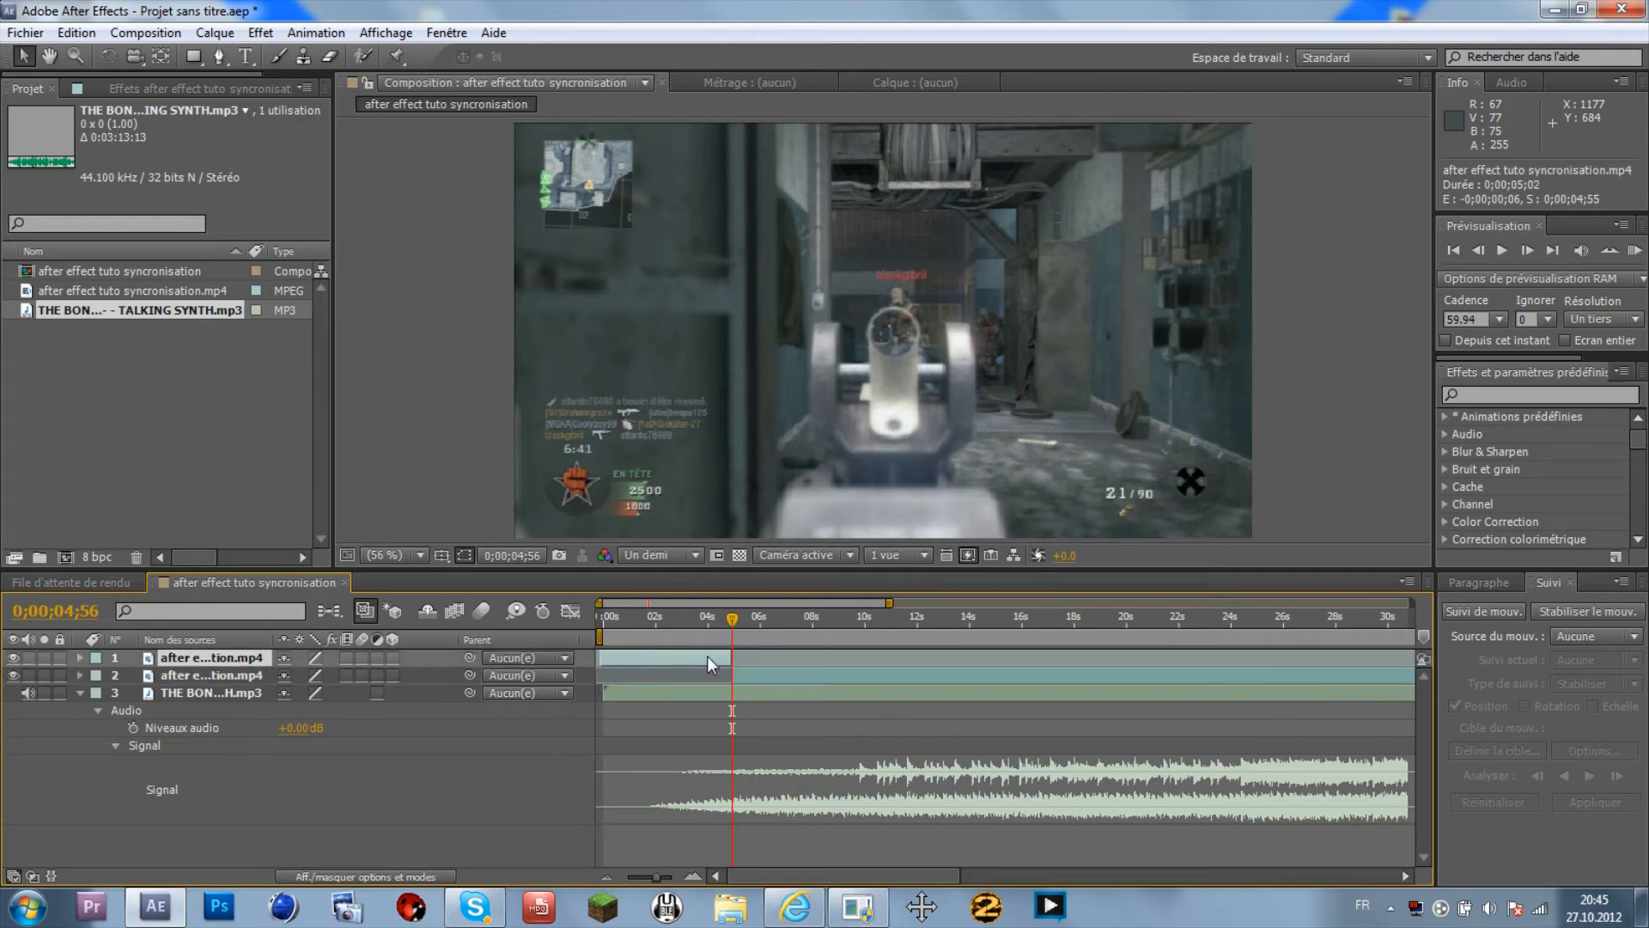
{"action": "left_click", "coordinate": [751, 673]}
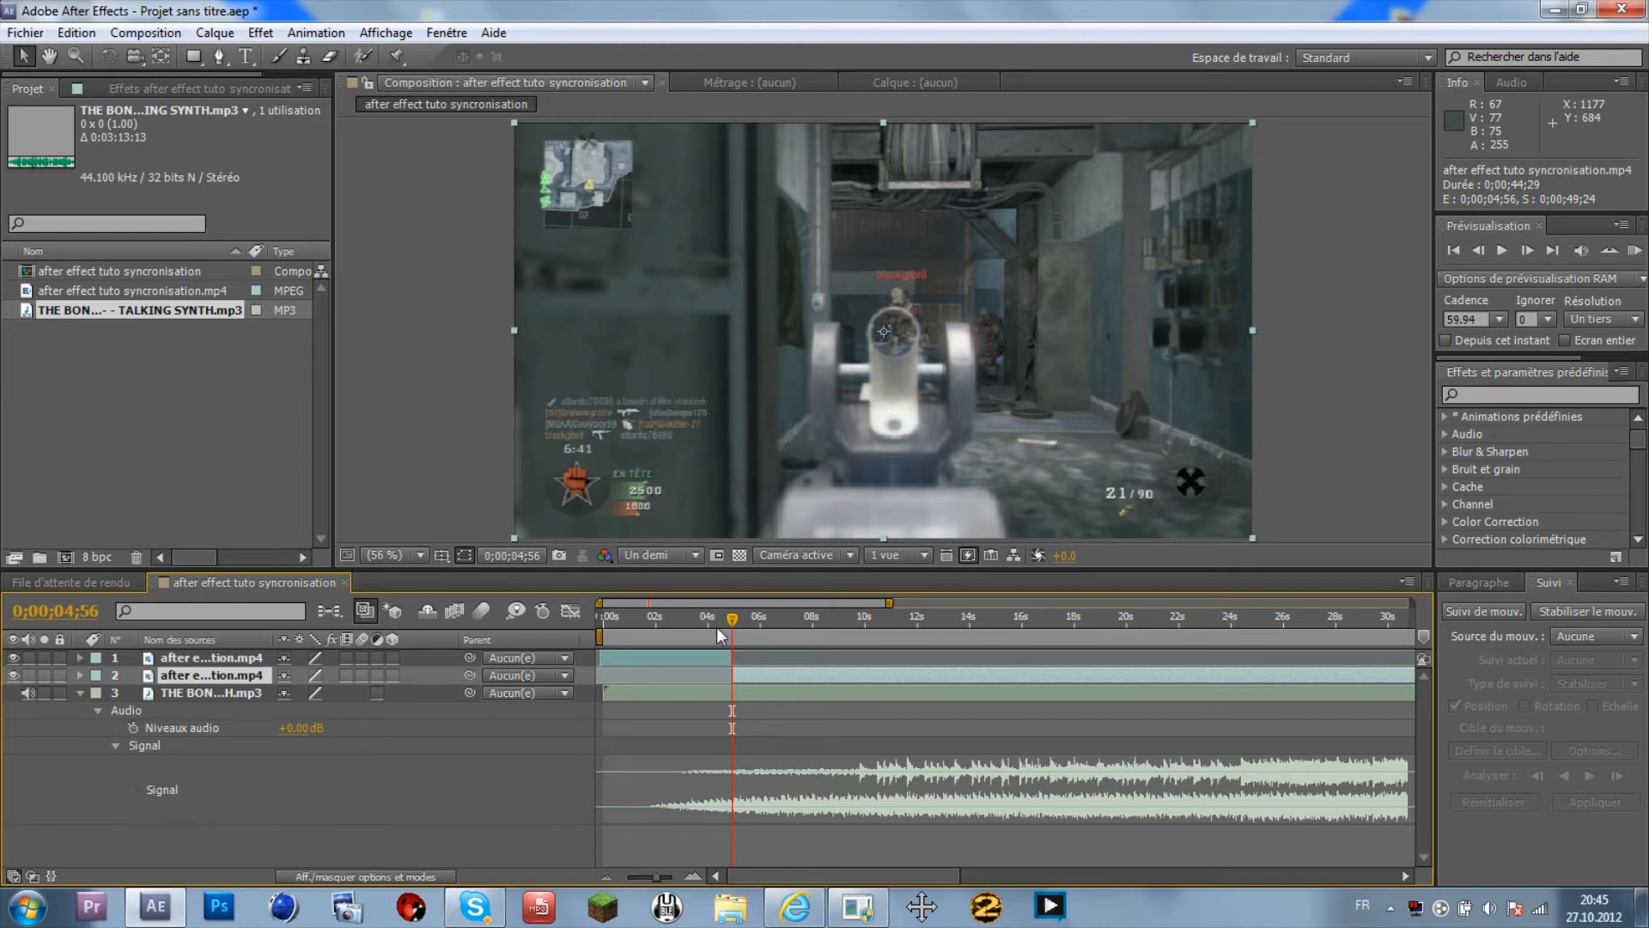
{"action": "left_click", "coordinate": [860, 767]}
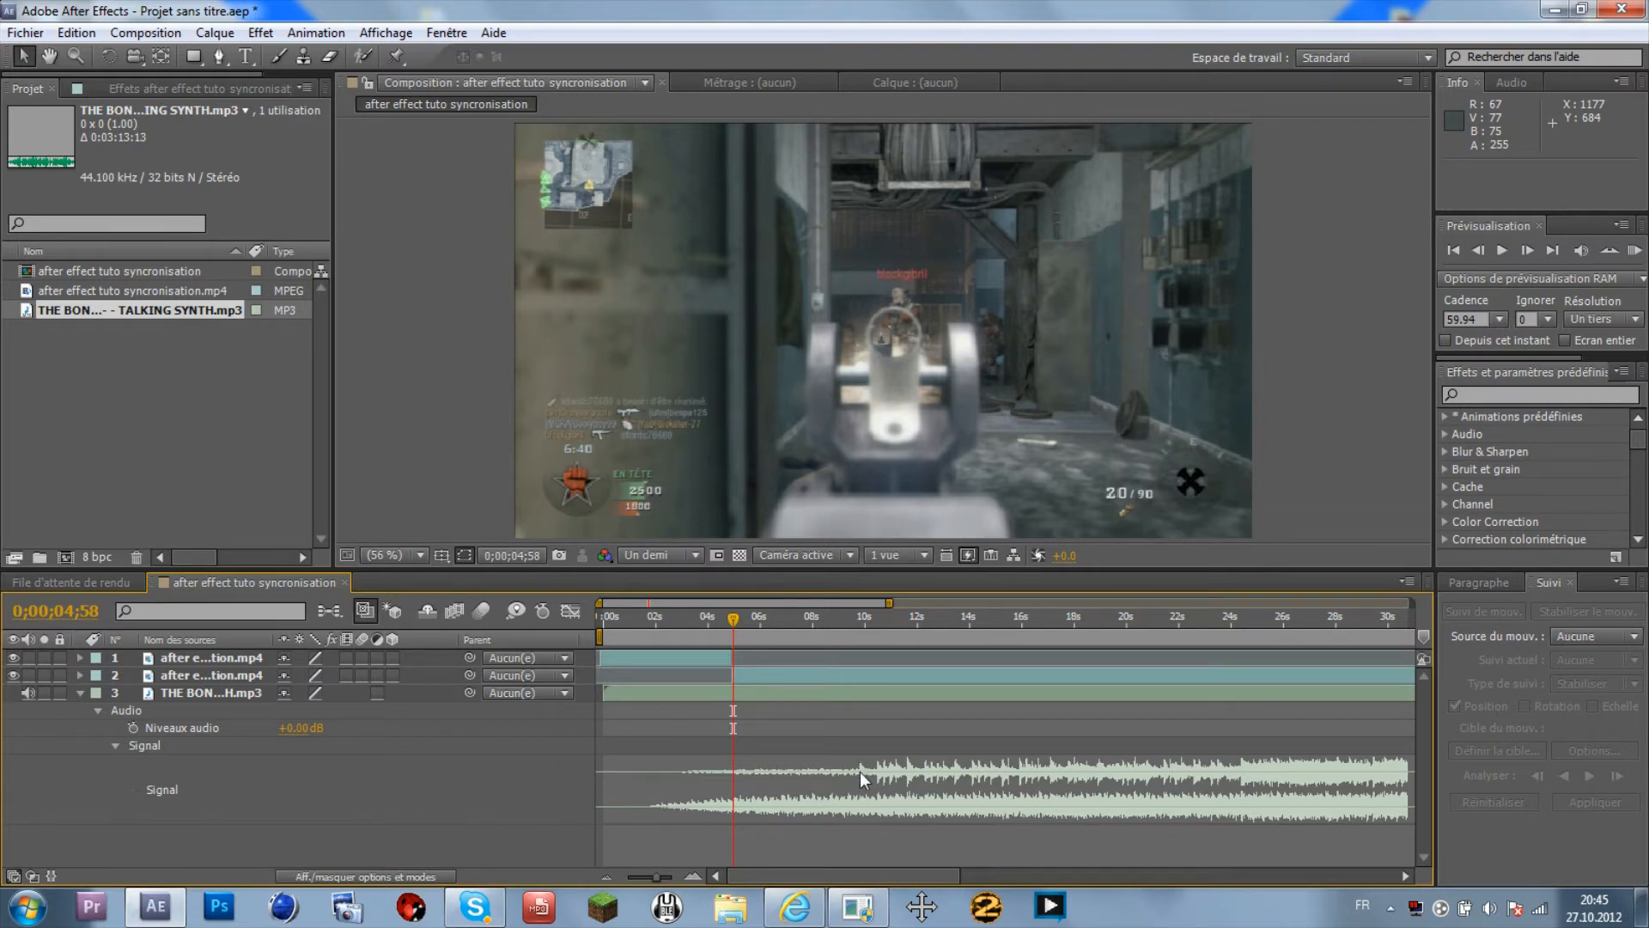
- Position the current time at 0;00;09;48, on the first strong peak of the music waveform
{"action": "left_click_drag", "start_coordinate": [738, 629], "coordinate": [862, 653]}
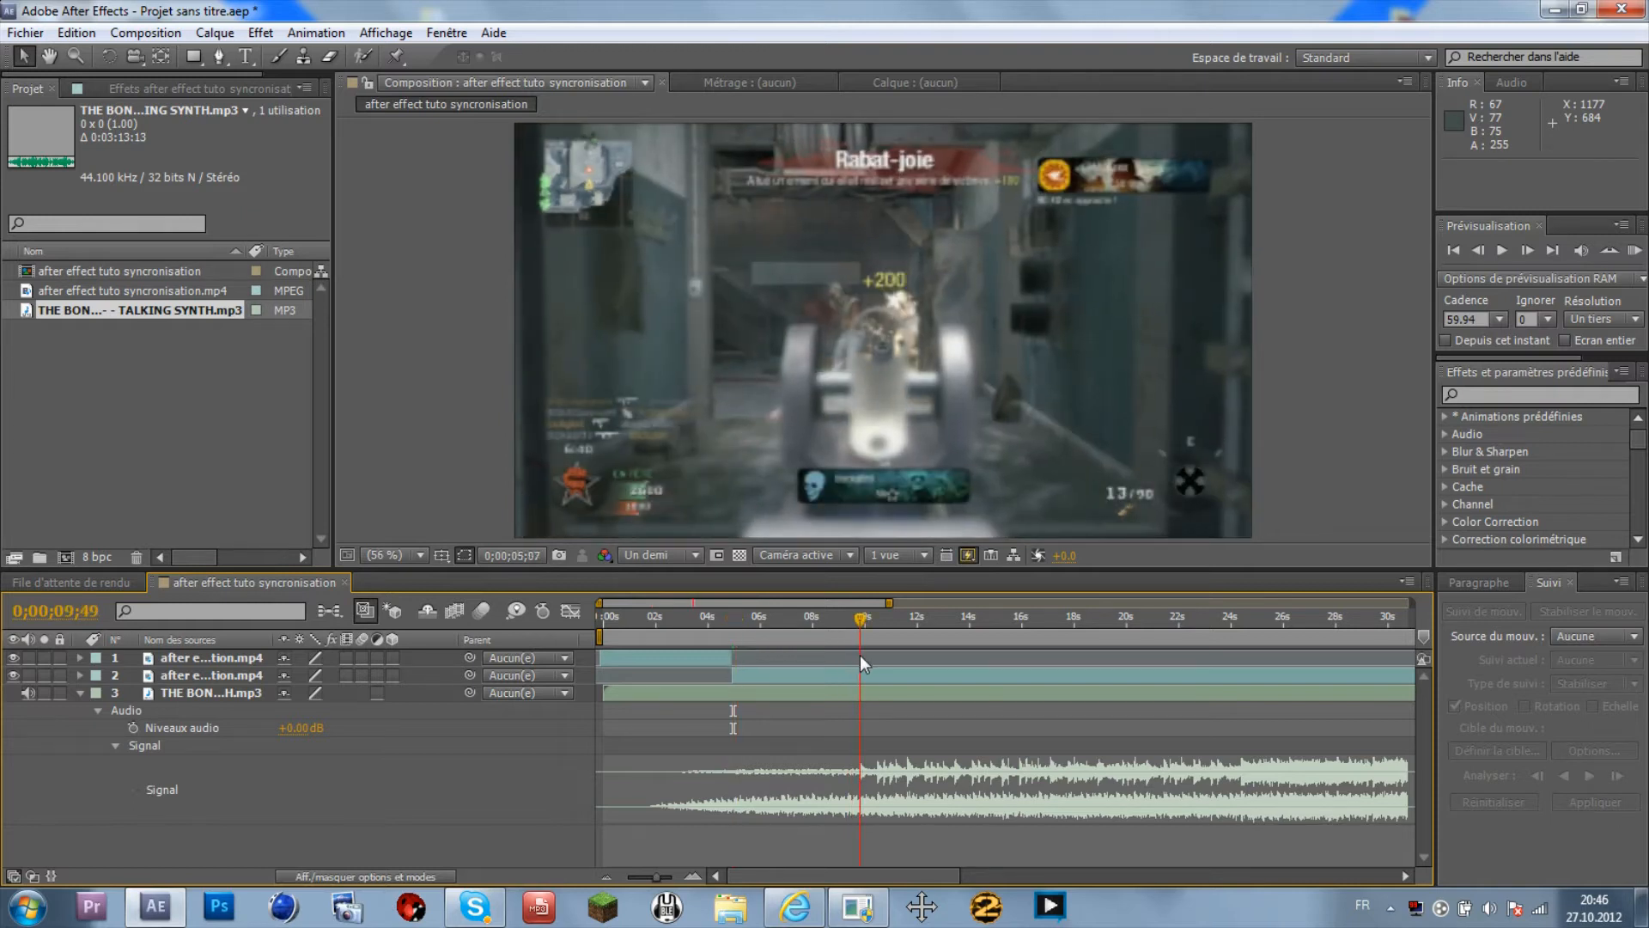
{"action": "left_click_drag", "start_coordinate": [655, 876], "coordinate": [669, 873]}
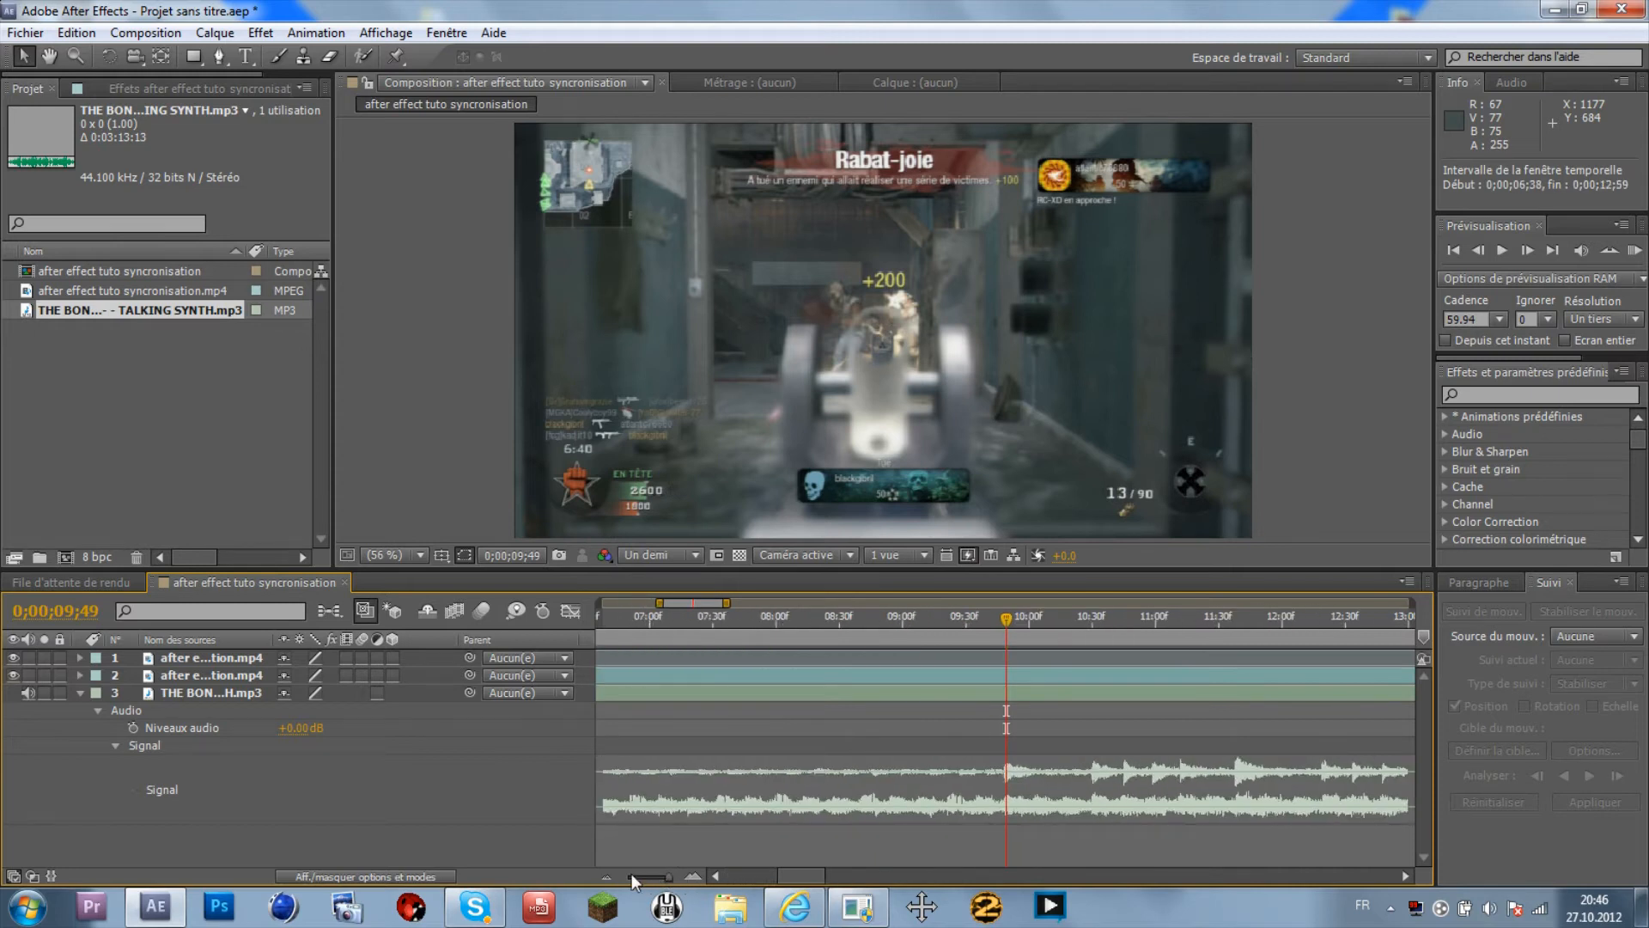
{"action": "left_click", "coordinate": [610, 878]}
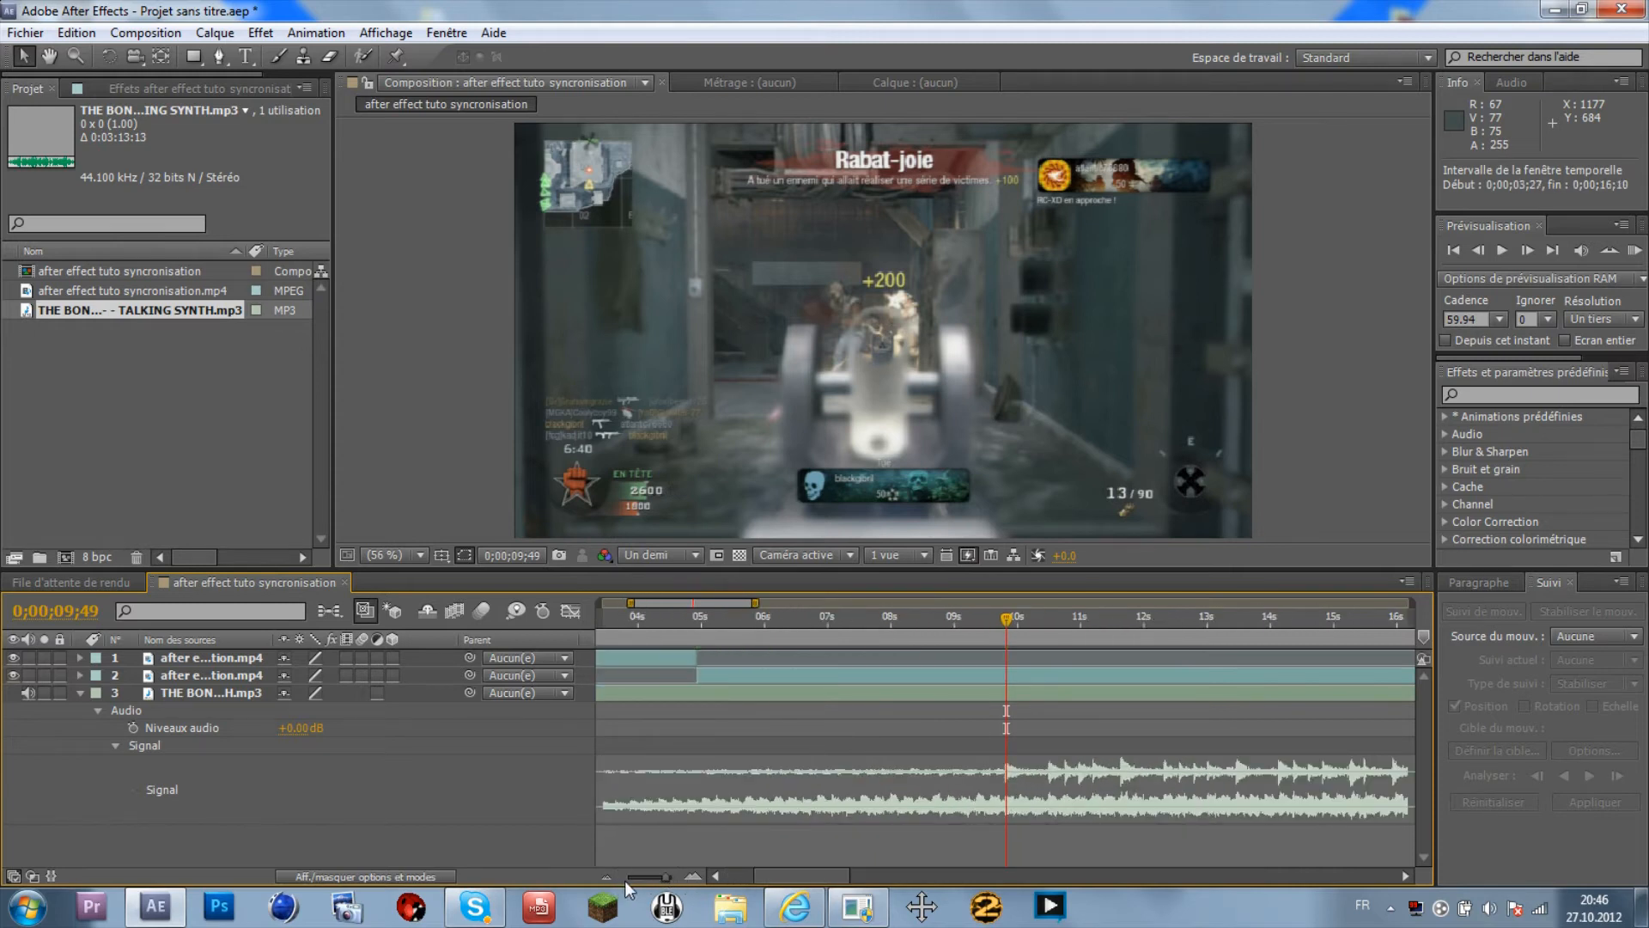
{"action": "left_click", "coordinate": [1479, 250]}
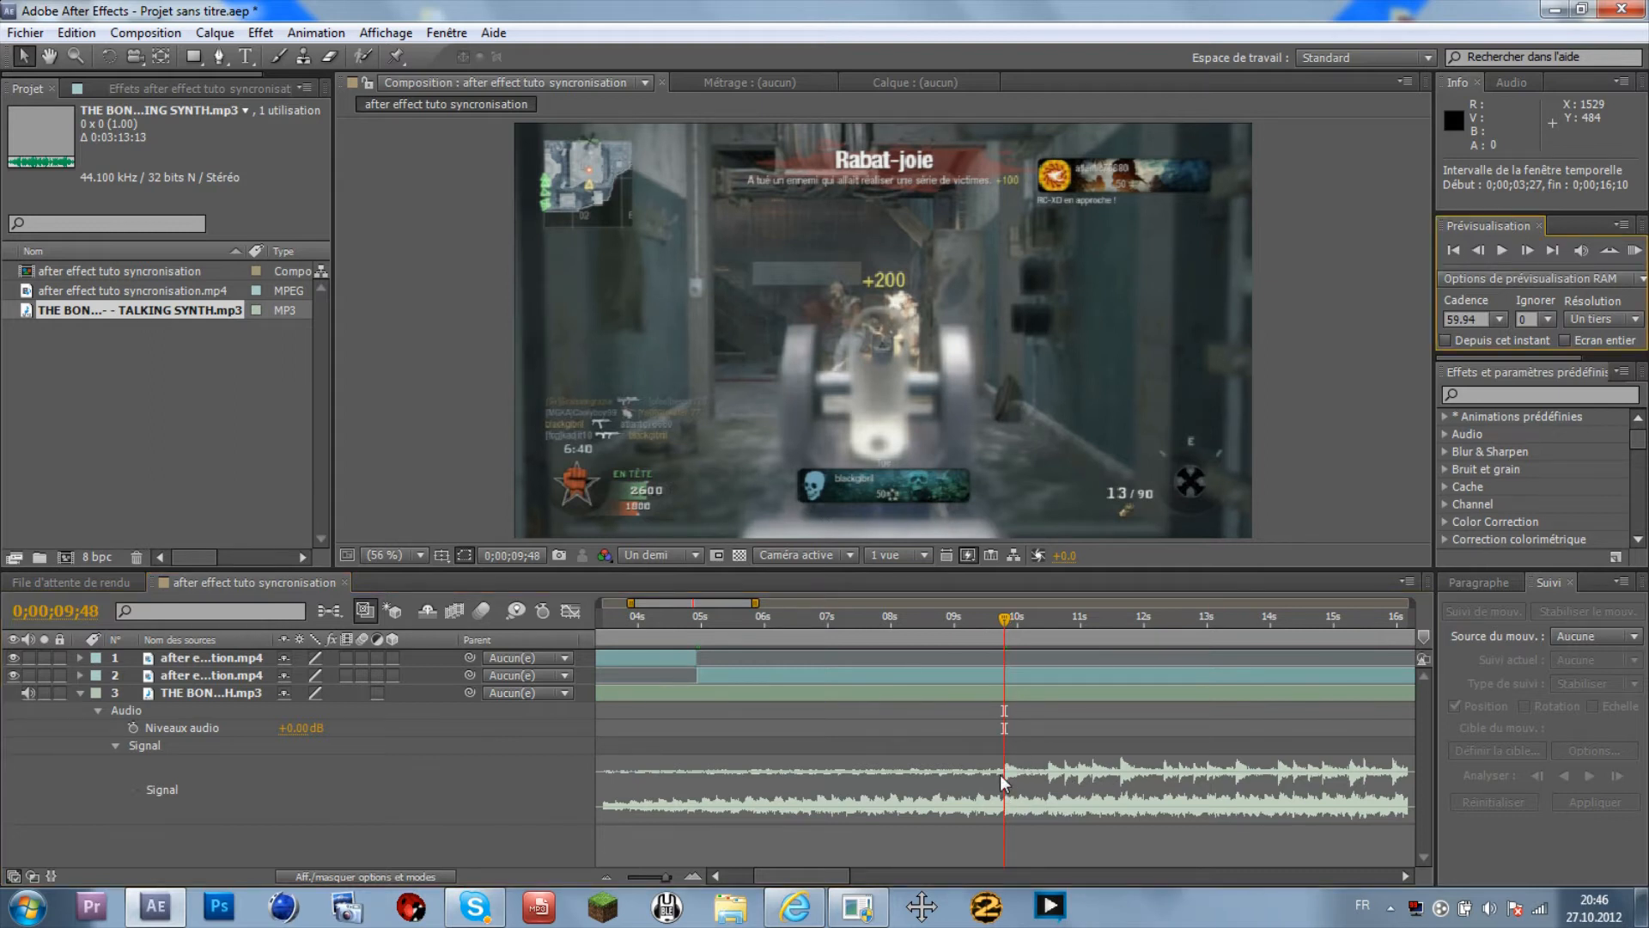
- Move the second part of the gameplay video so that it starts at 0;00;09;48
{"action": "left_click_drag", "start_coordinate": [704, 677], "coordinate": [1013, 688]}
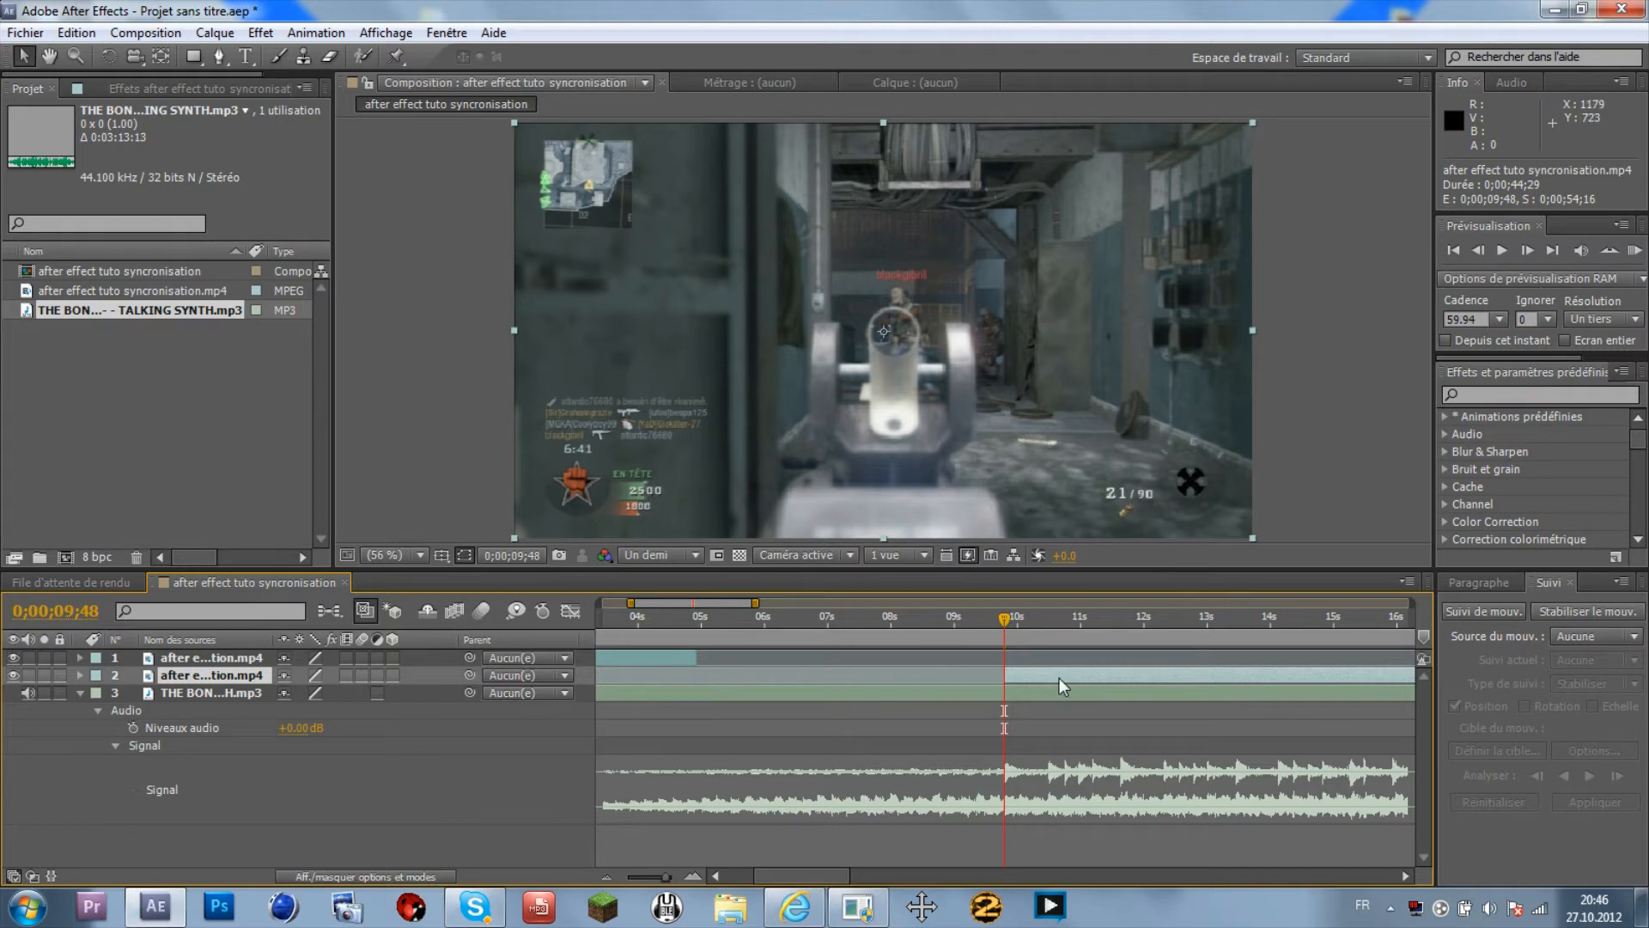
{"action": "left_click_drag", "start_coordinate": [1059, 678], "coordinate": [1059, 678]}
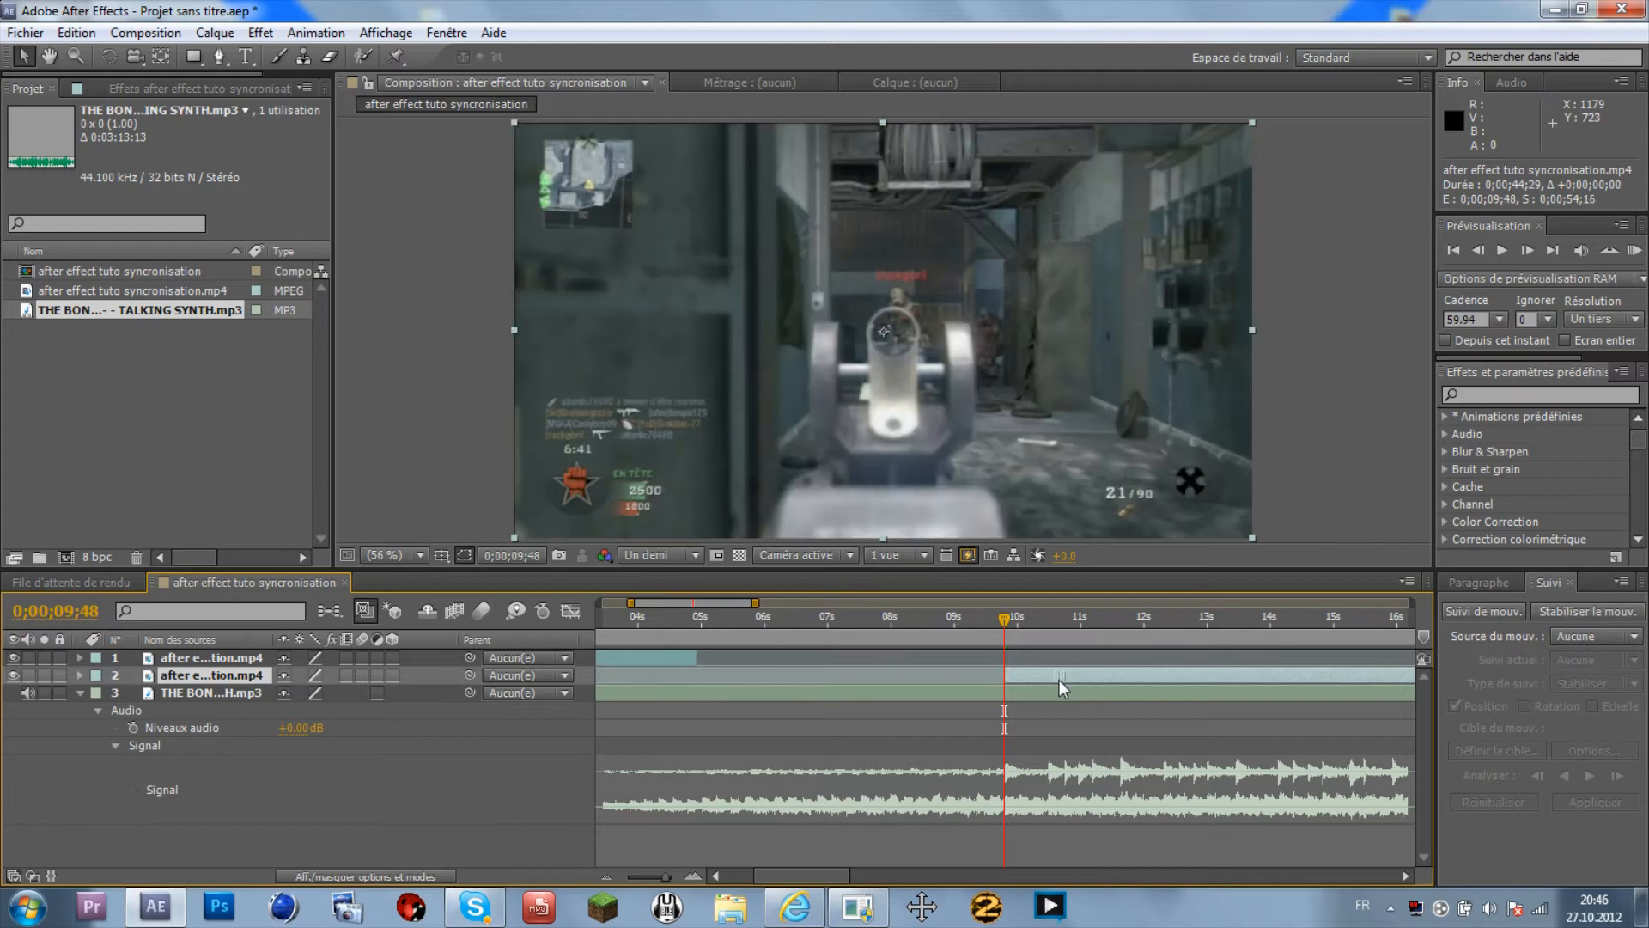
{"action": "left_click", "coordinate": [1528, 250]}
{"action": "left_click", "coordinate": [1478, 251]}
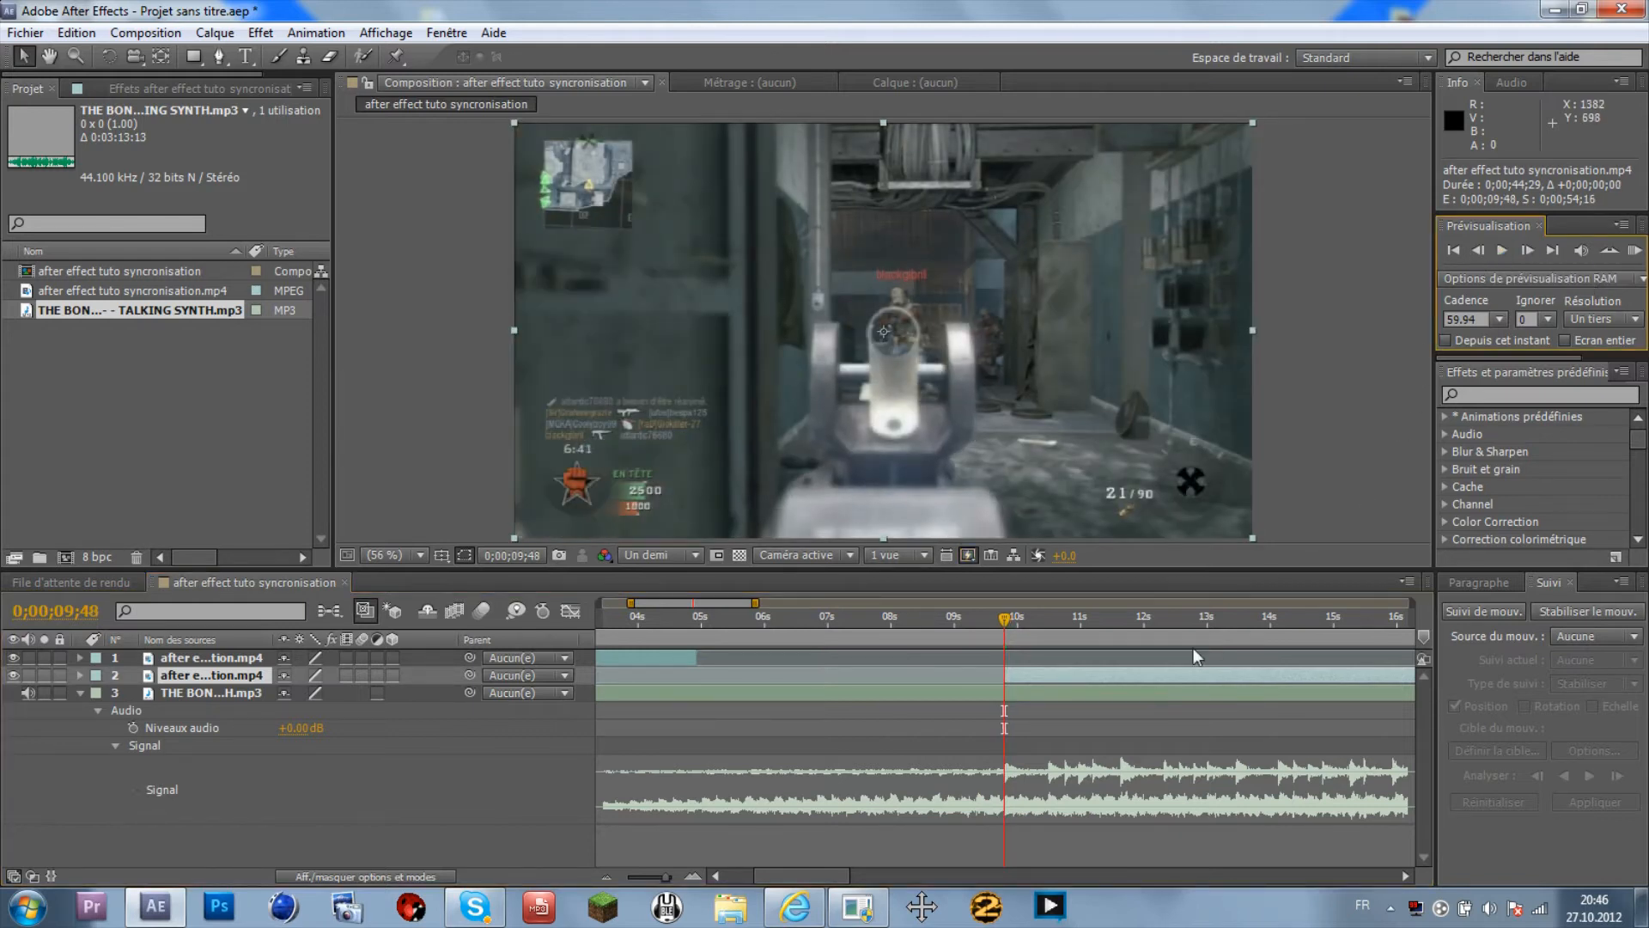
- Move the first video part to end where the second begins, and extend its start back to the composition's beginning
{"action": "left_click_drag", "start_coordinate": [660, 877], "coordinate": [650, 876]}
{"action": "left_click_drag", "start_coordinate": [667, 665], "coordinate": [751, 664]}
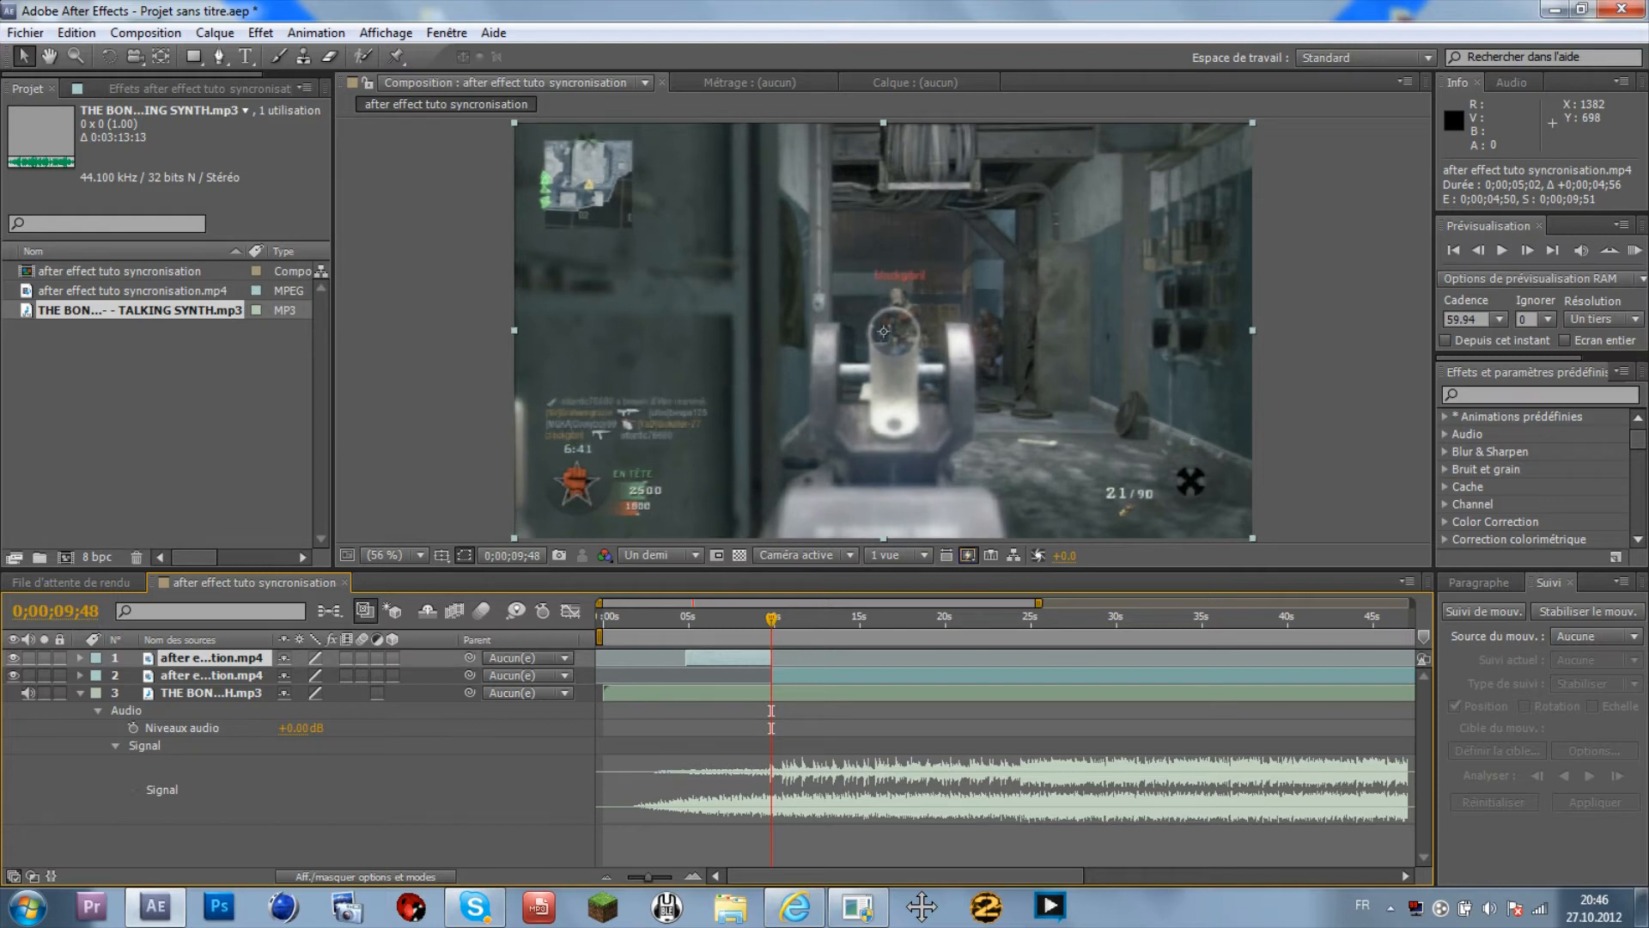
{"action": "left_click_drag", "start_coordinate": [751, 664], "coordinate": [654, 665]}
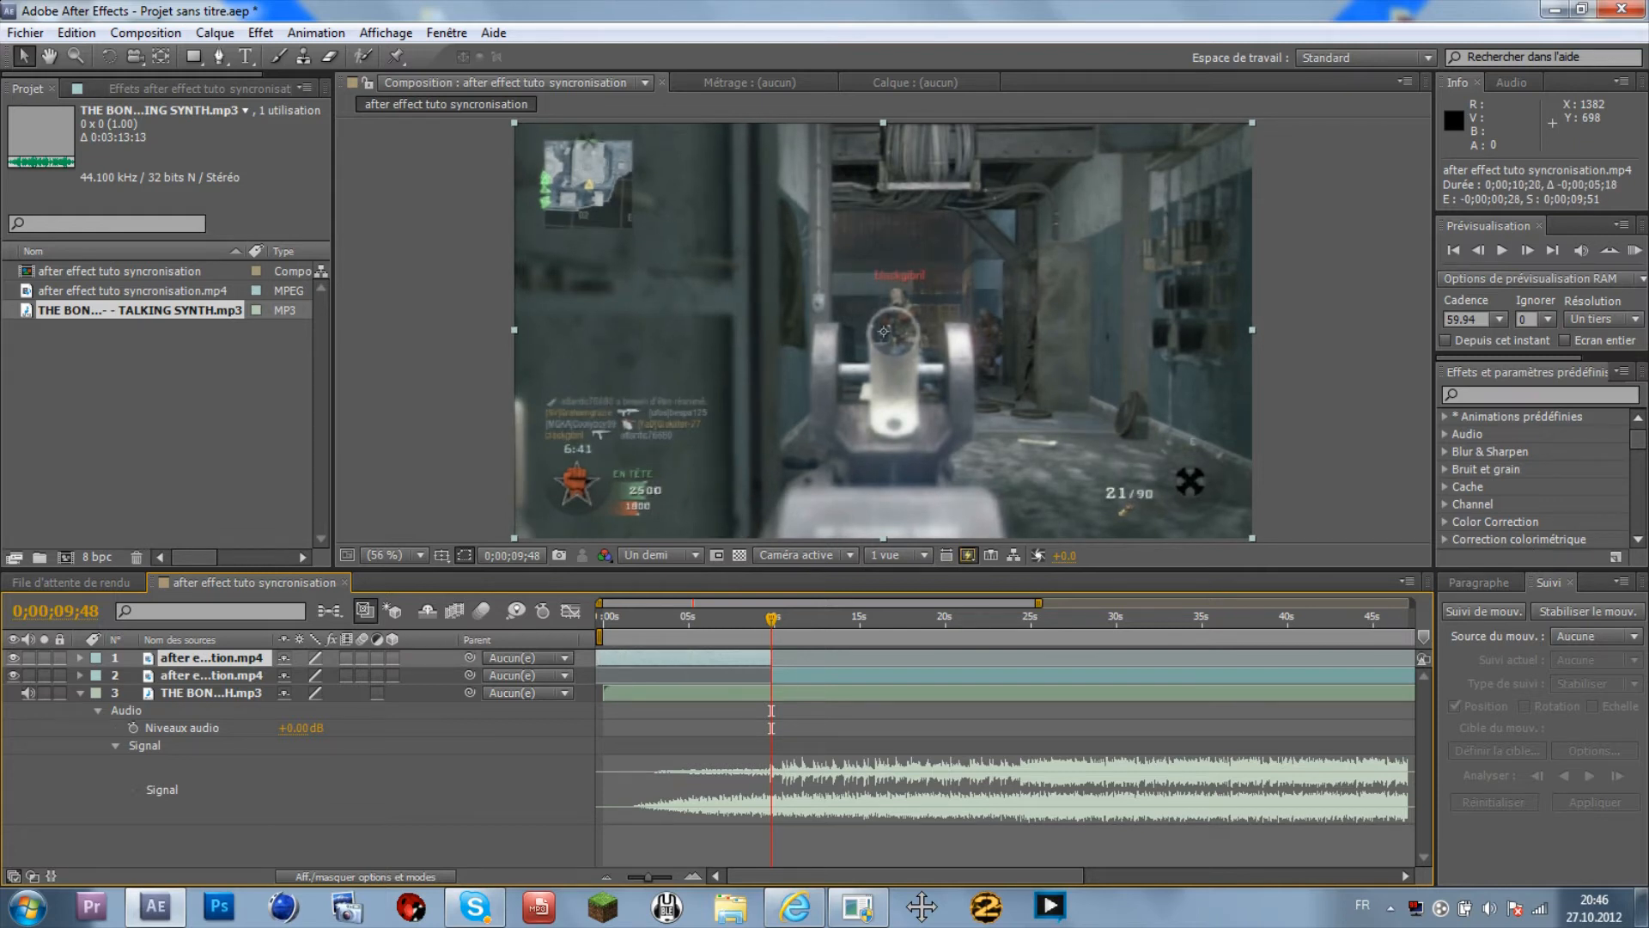
{"action": "left_click_drag", "start_coordinate": [772, 618], "coordinate": [771, 652]}
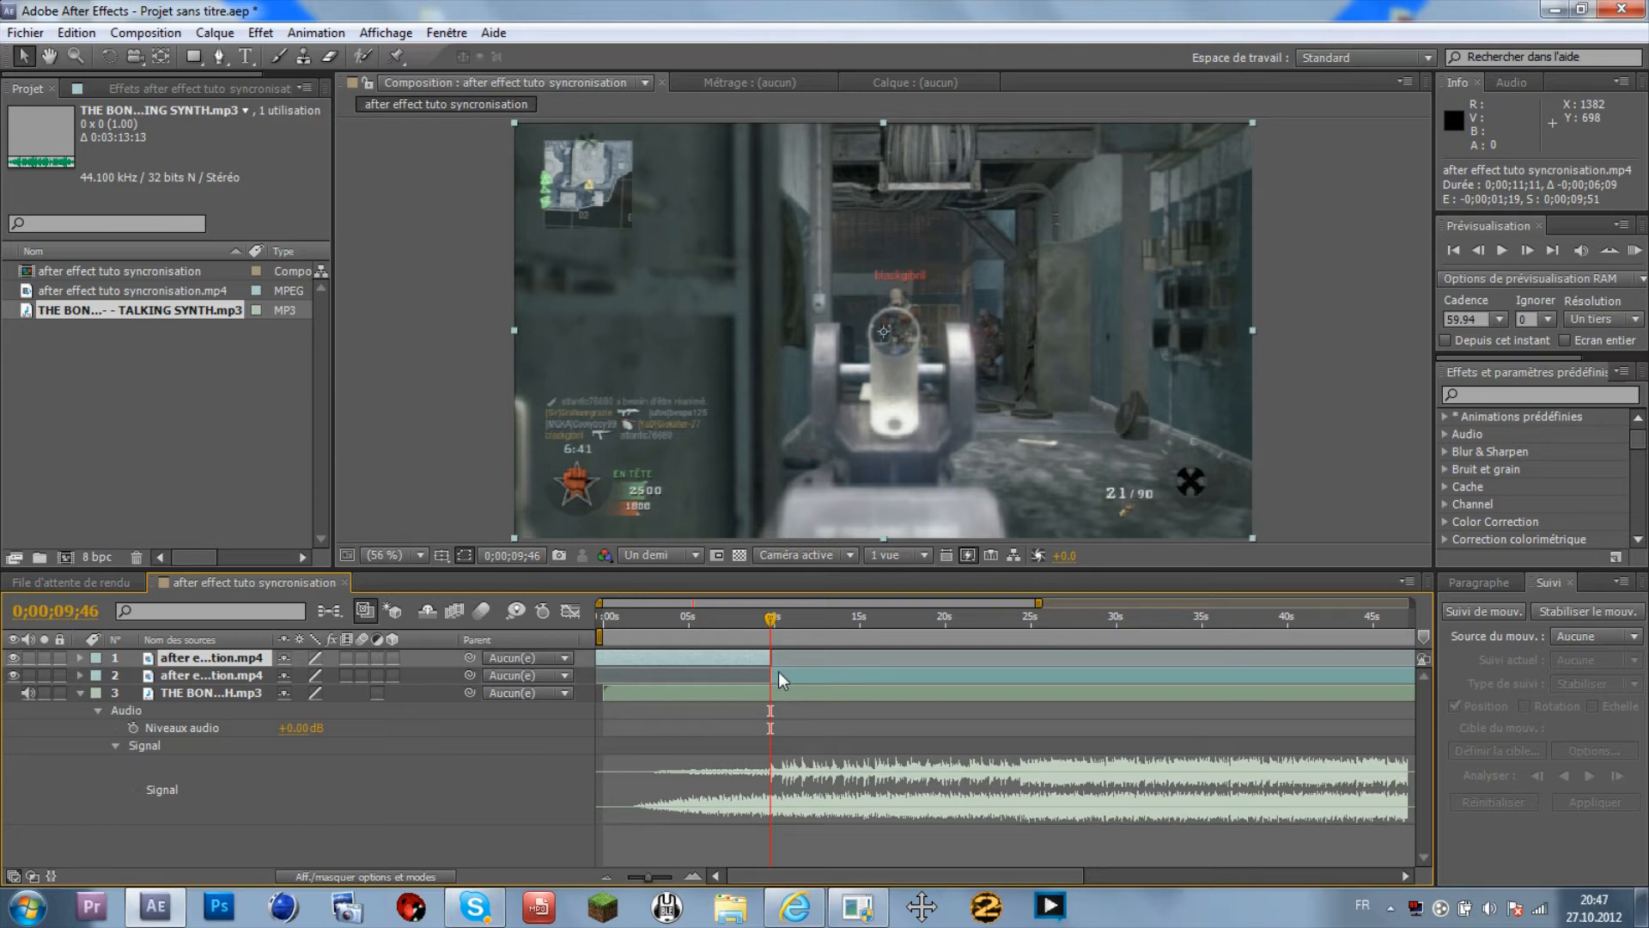
- Enable time remapping on the second video part
{"action": "left_click", "coordinate": [240, 674]}
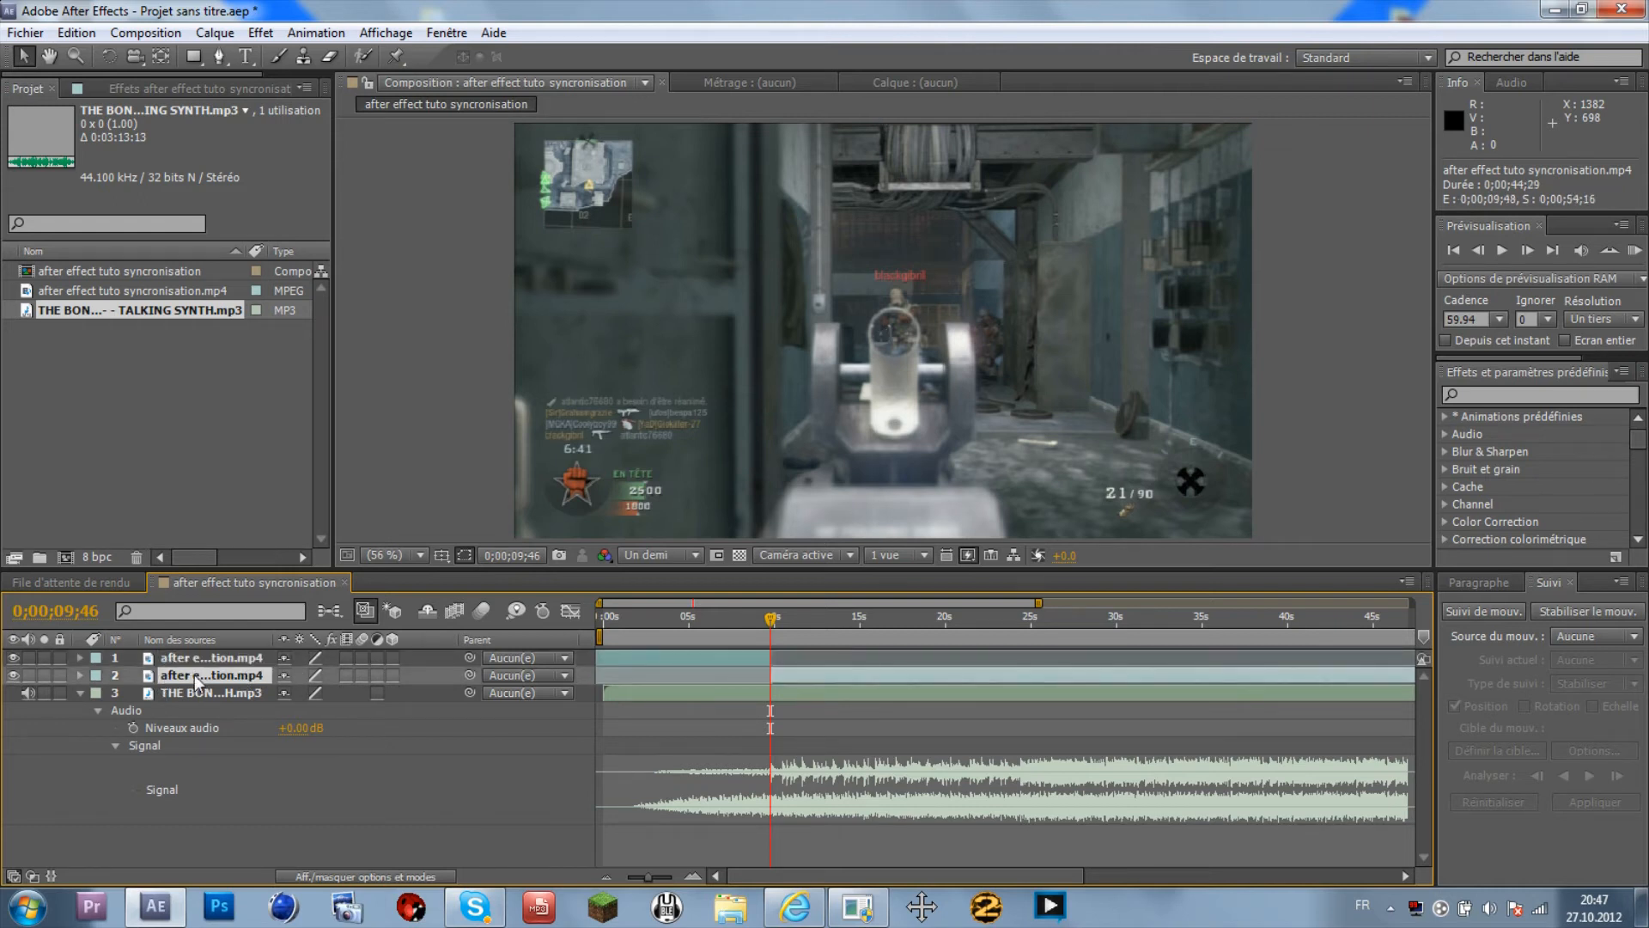
{"action": "right_click", "coordinate": [205, 681]}
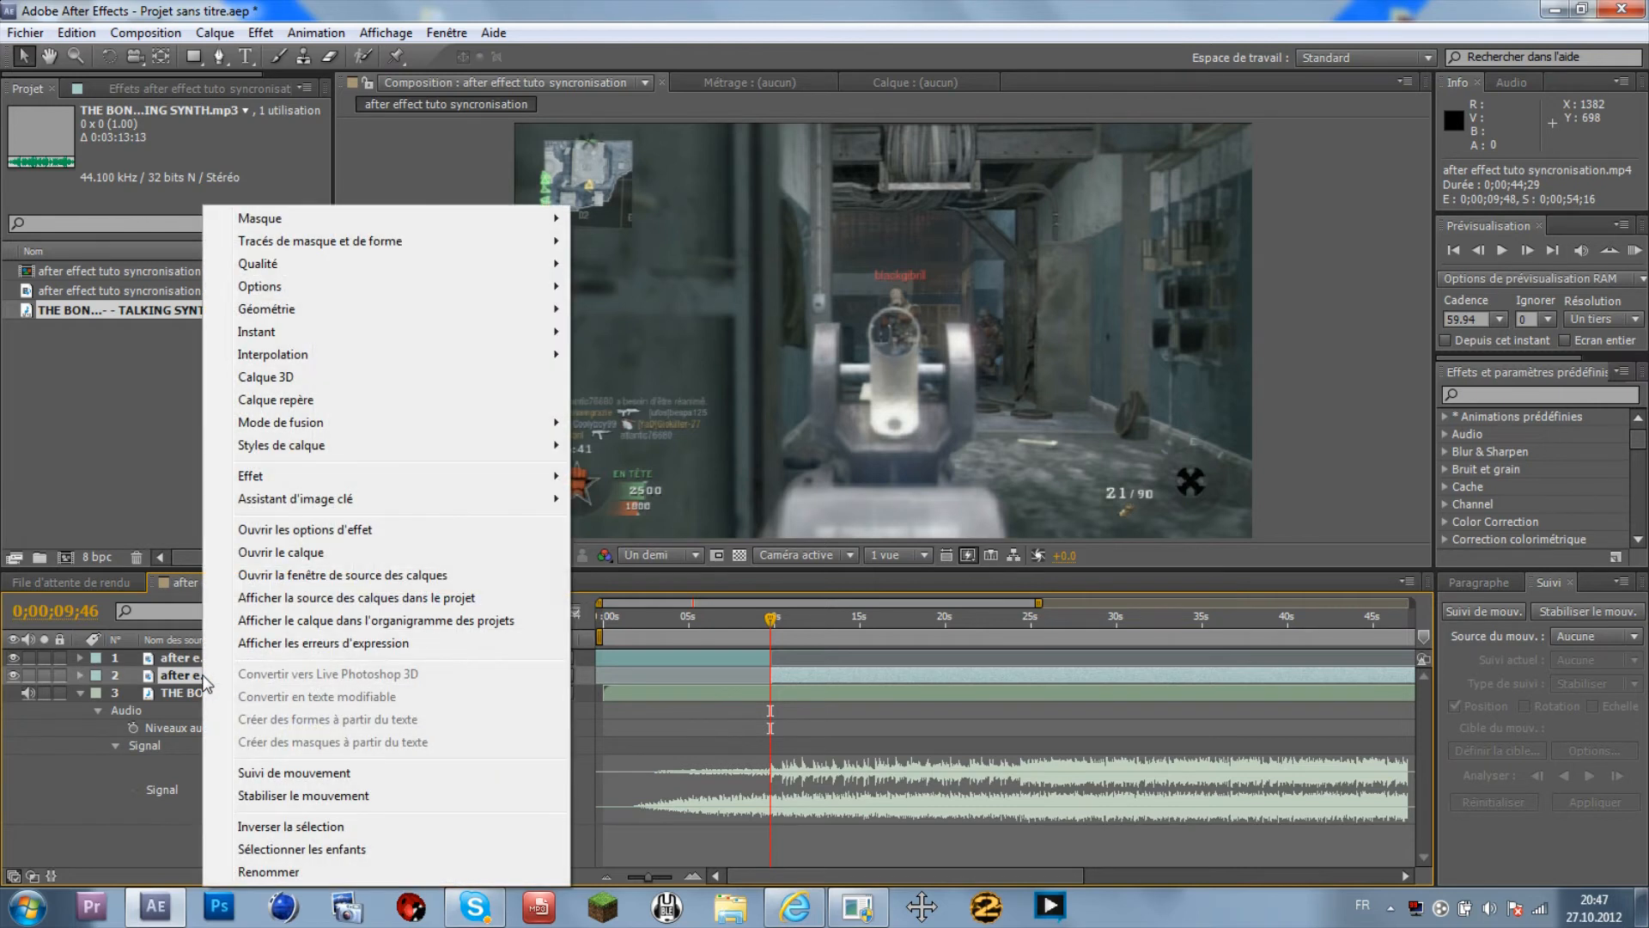
{"action": "mouse_move", "coordinate": [279, 341]}
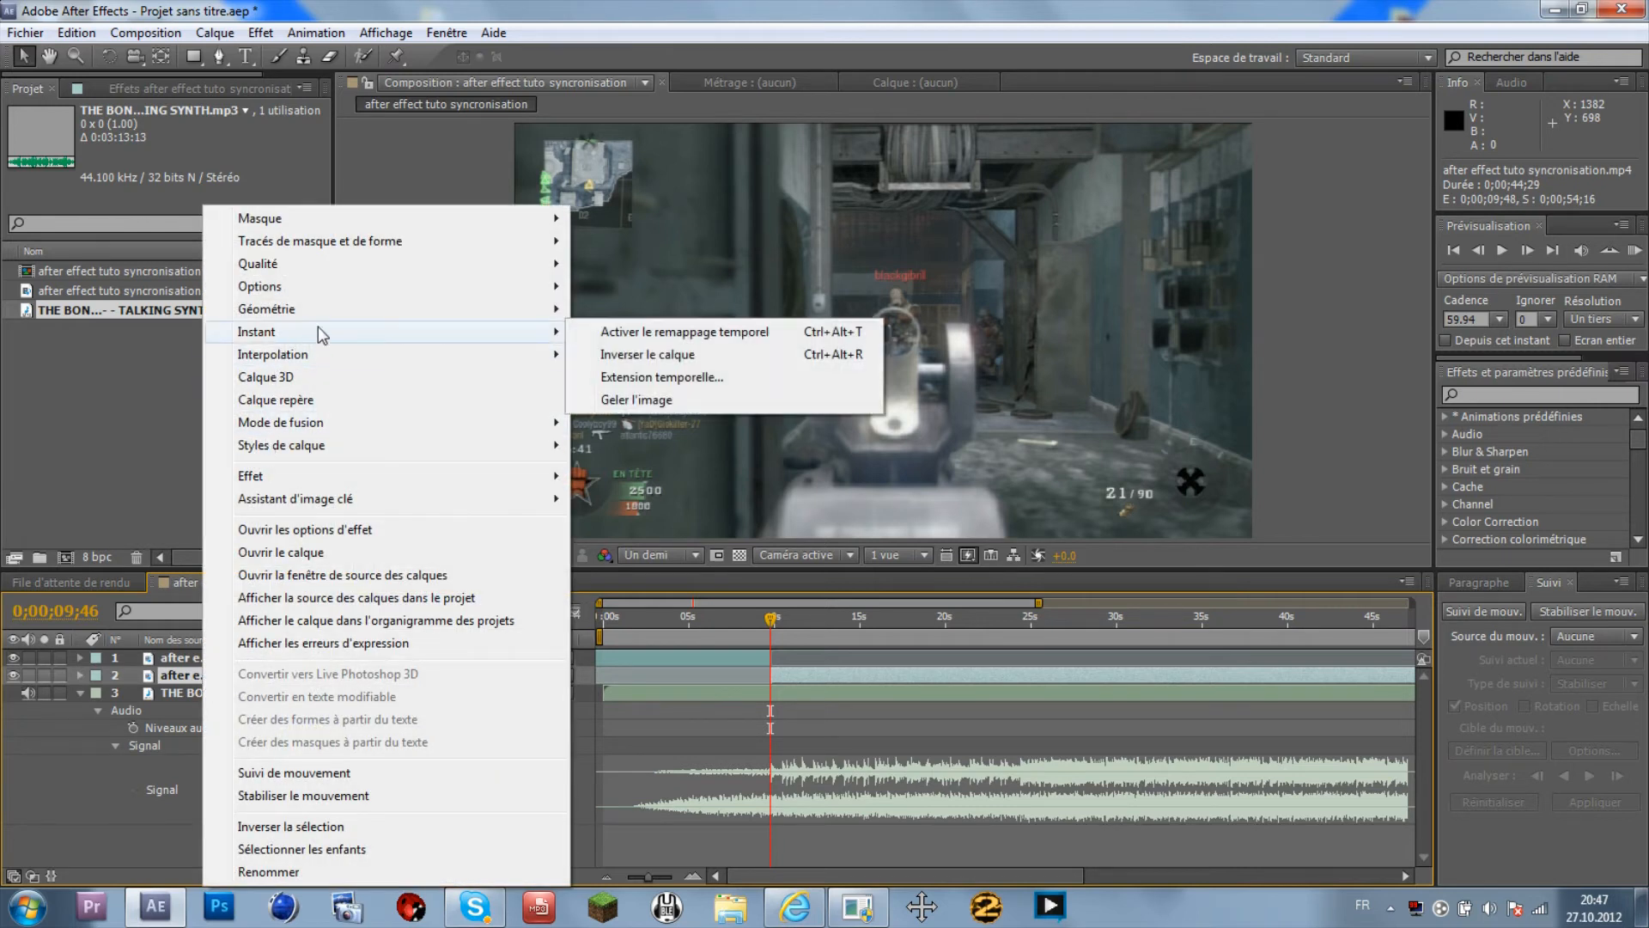
{"action": "mouse_move", "coordinate": [378, 333]}
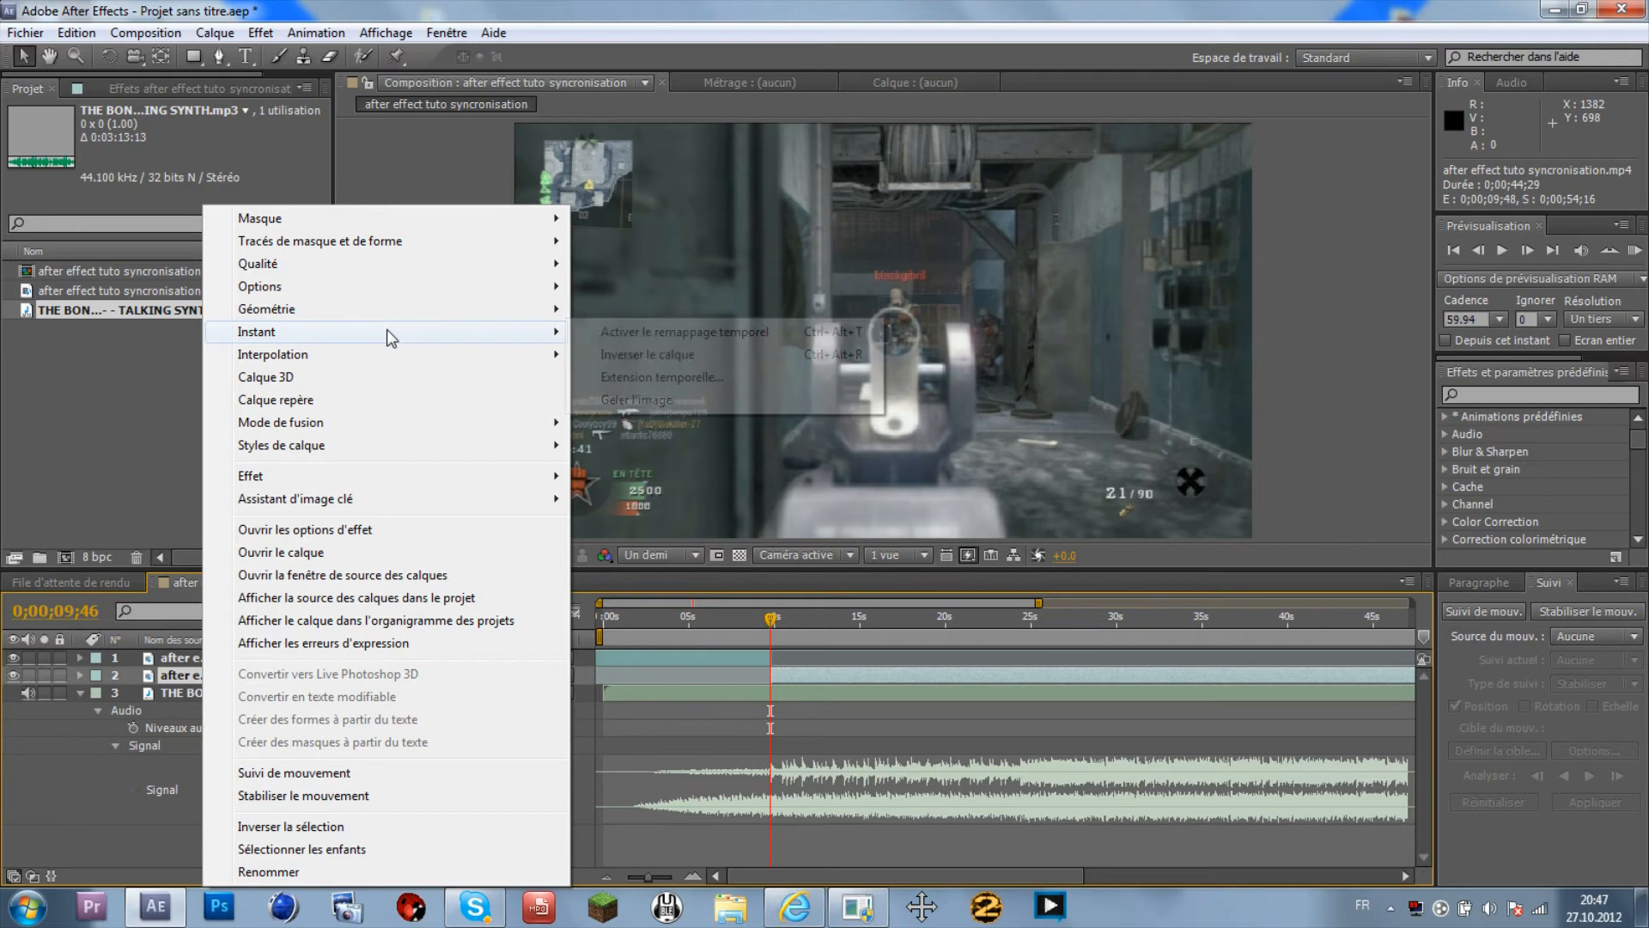
{"action": "left_click", "coordinate": [612, 335]}
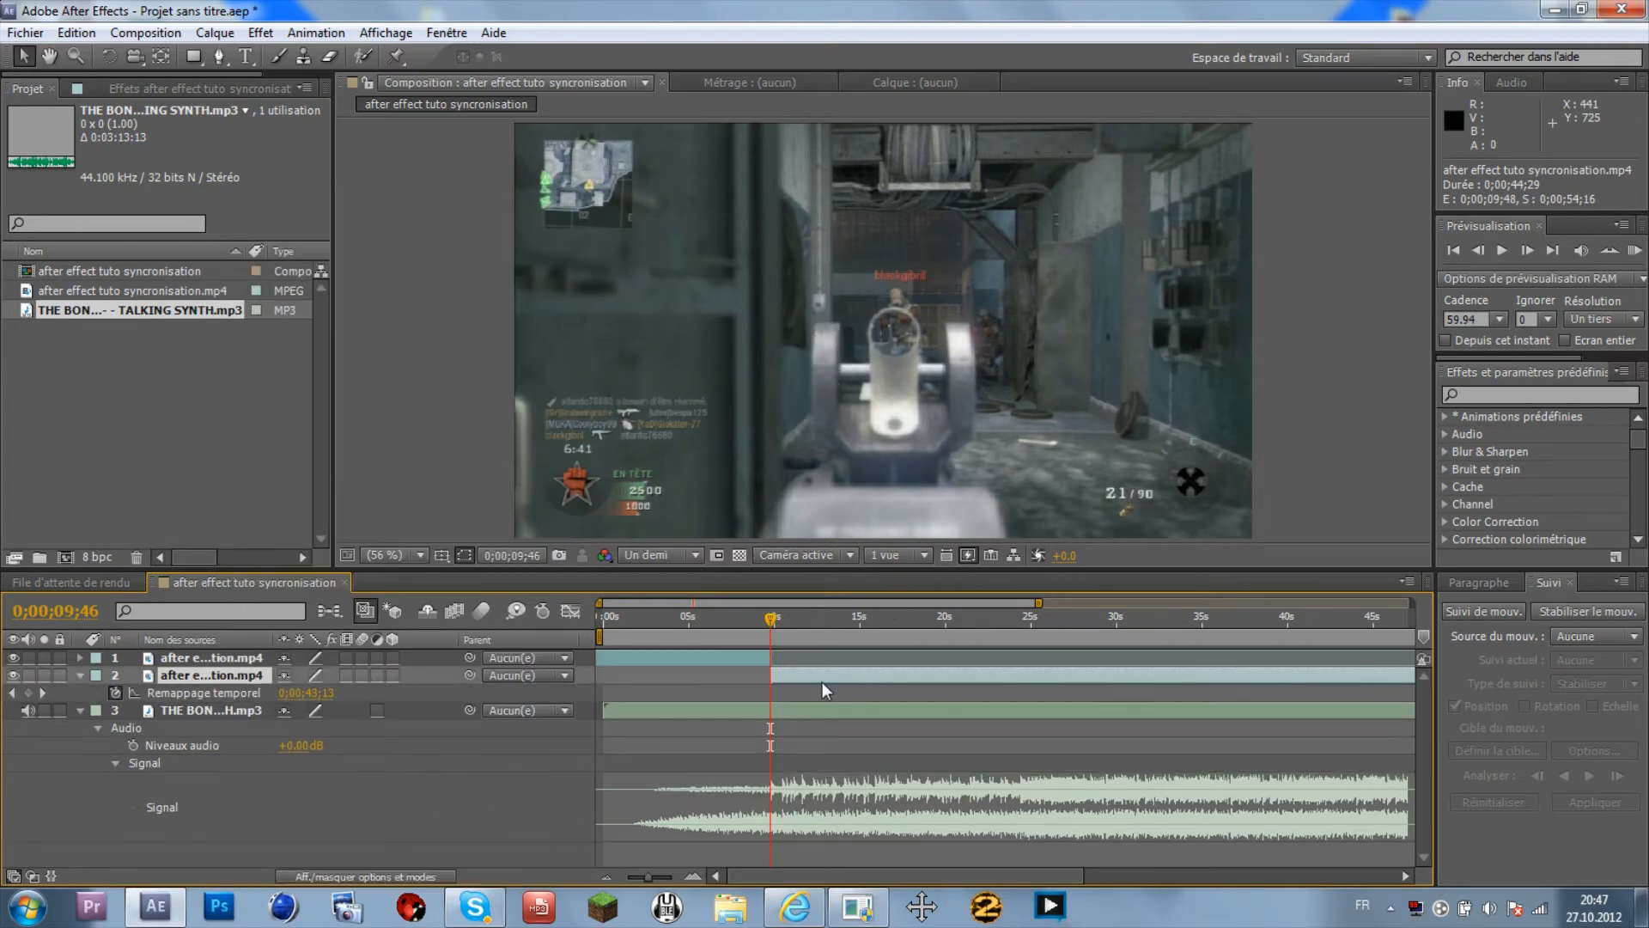
- Find the next gunshot in the second video part and add a time-remap keyframe there at 0;00;10;35
{"action": "left_click", "coordinate": [776, 616]}
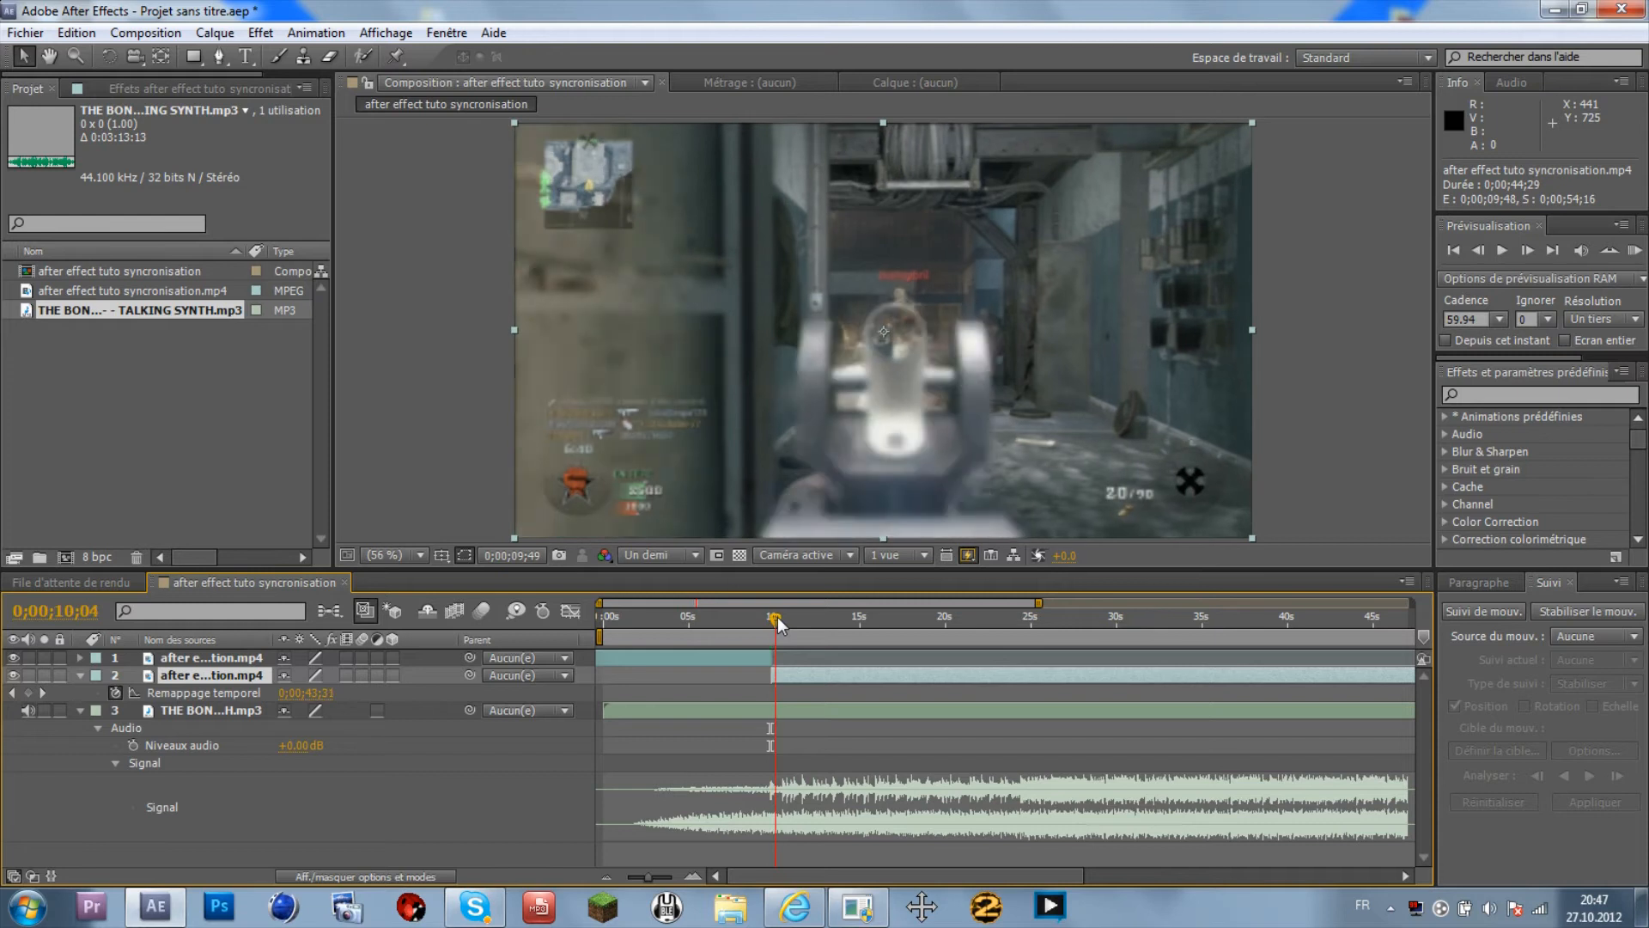
{"action": "left_click_drag", "start_coordinate": [777, 617], "coordinate": [783, 622]}
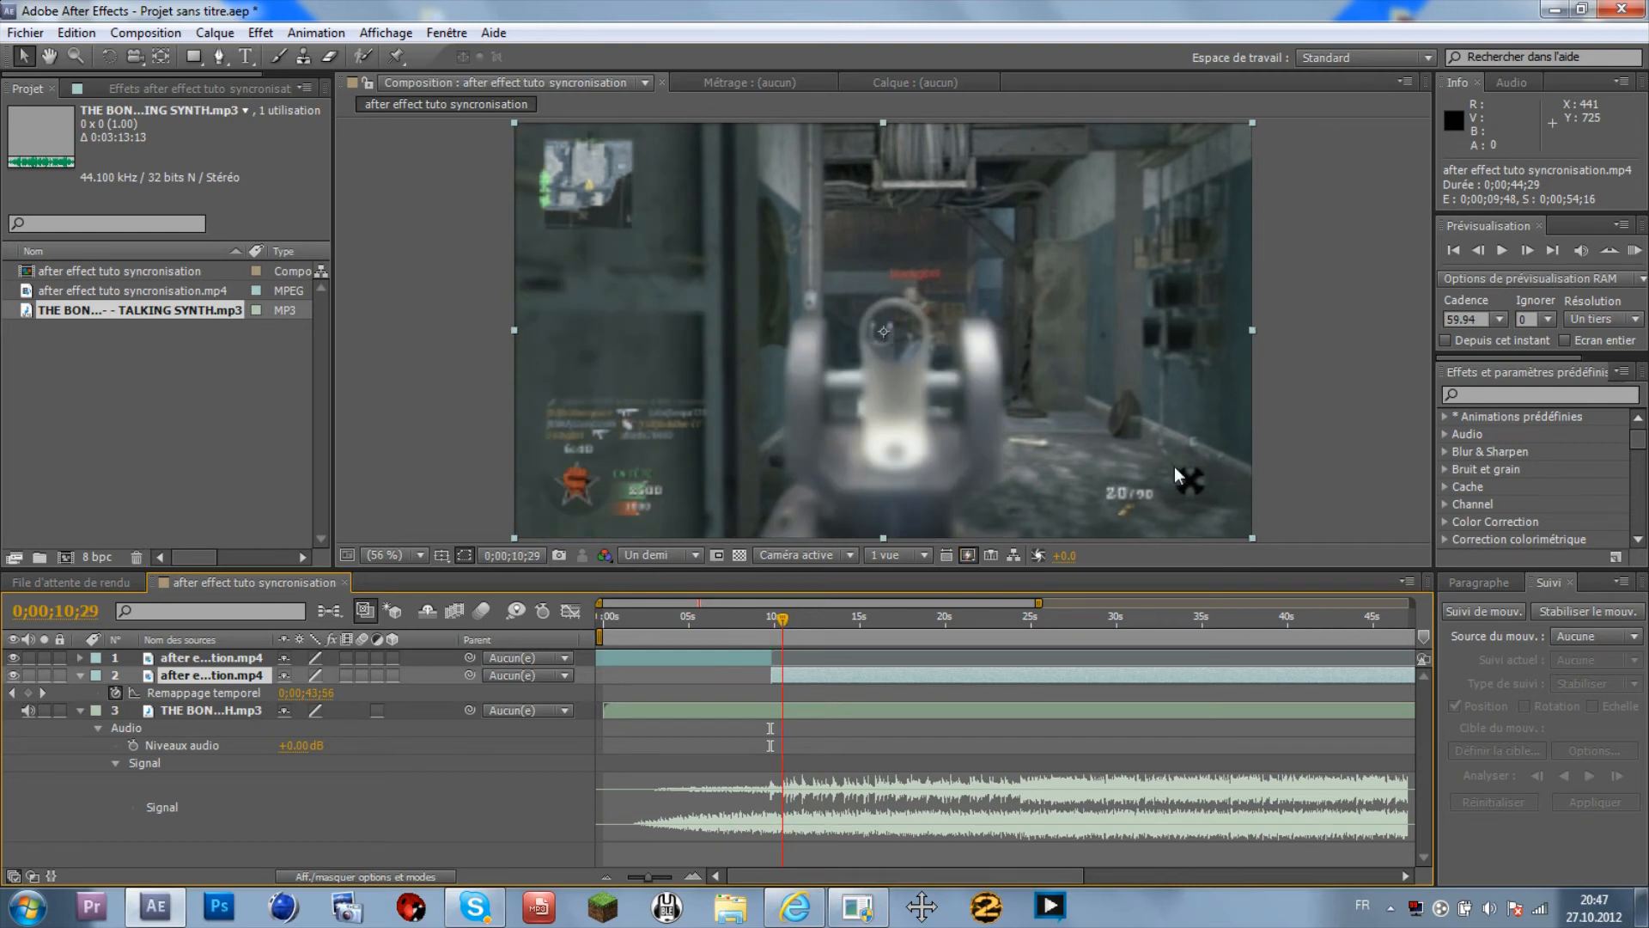
{"action": "left_click", "coordinate": [1528, 250]}
{"action": "left_click", "coordinate": [1526, 254]}
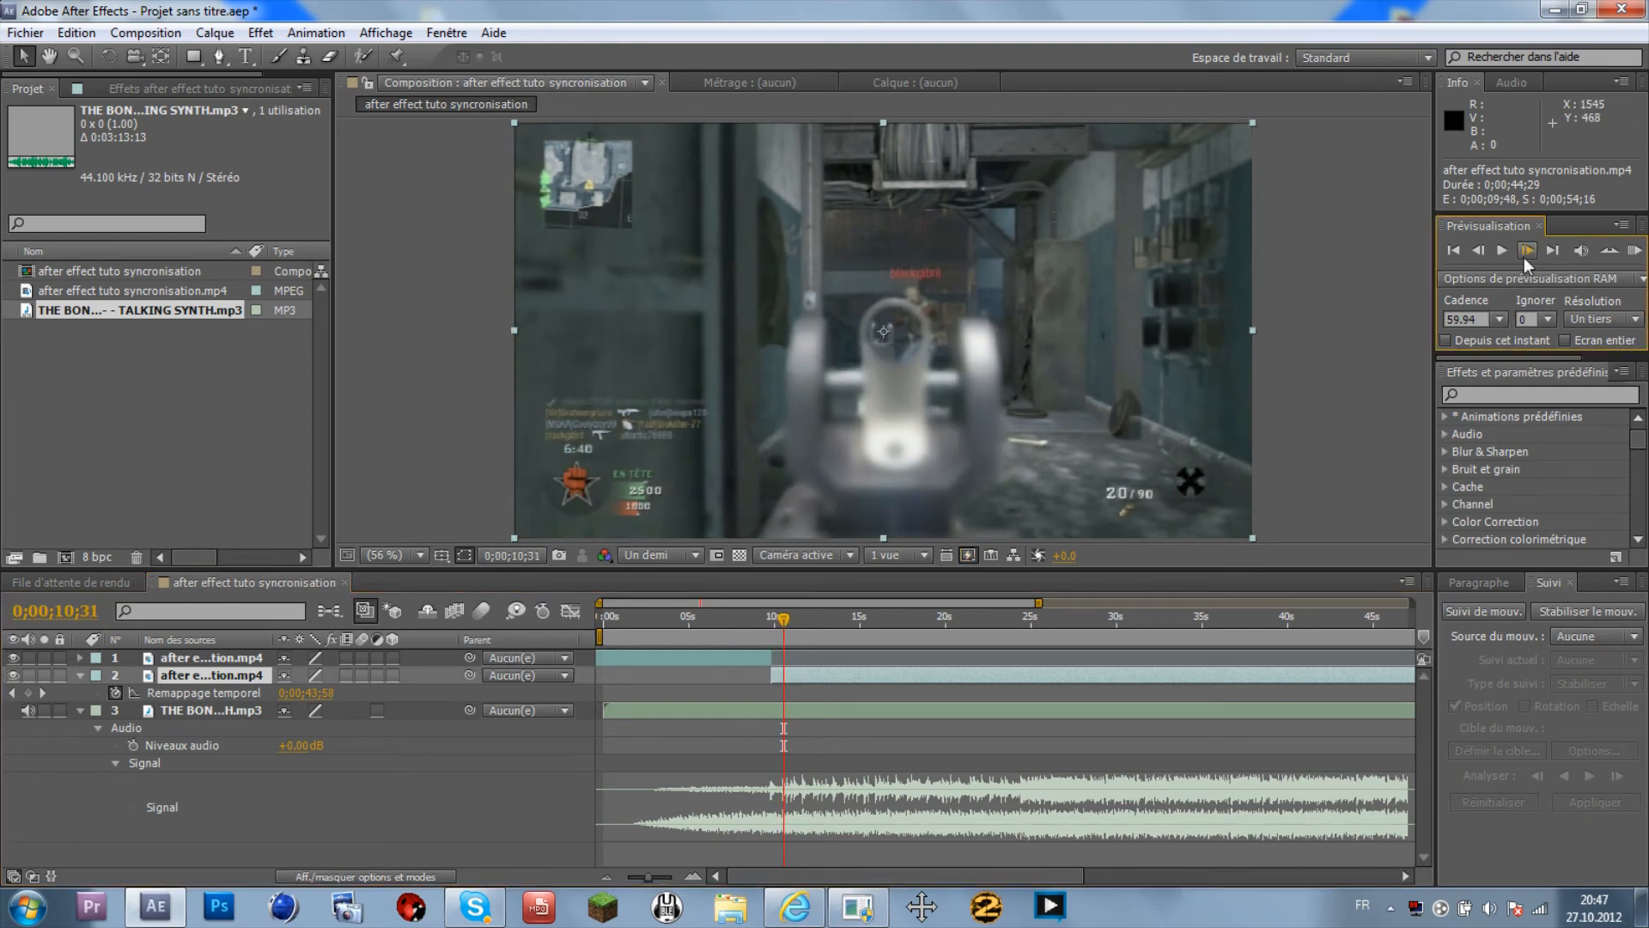
{"action": "left_click", "coordinate": [1524, 256]}
{"action": "left_click", "coordinate": [1524, 256]}
{"action": "left_click", "coordinate": [1525, 256]}
{"action": "left_click", "coordinate": [1524, 256]}
{"action": "left_click", "coordinate": [1524, 256]}
{"action": "left_click", "coordinate": [1477, 258]}
{"action": "left_click", "coordinate": [1477, 258]}
{"action": "left_click", "coordinate": [1476, 257]}
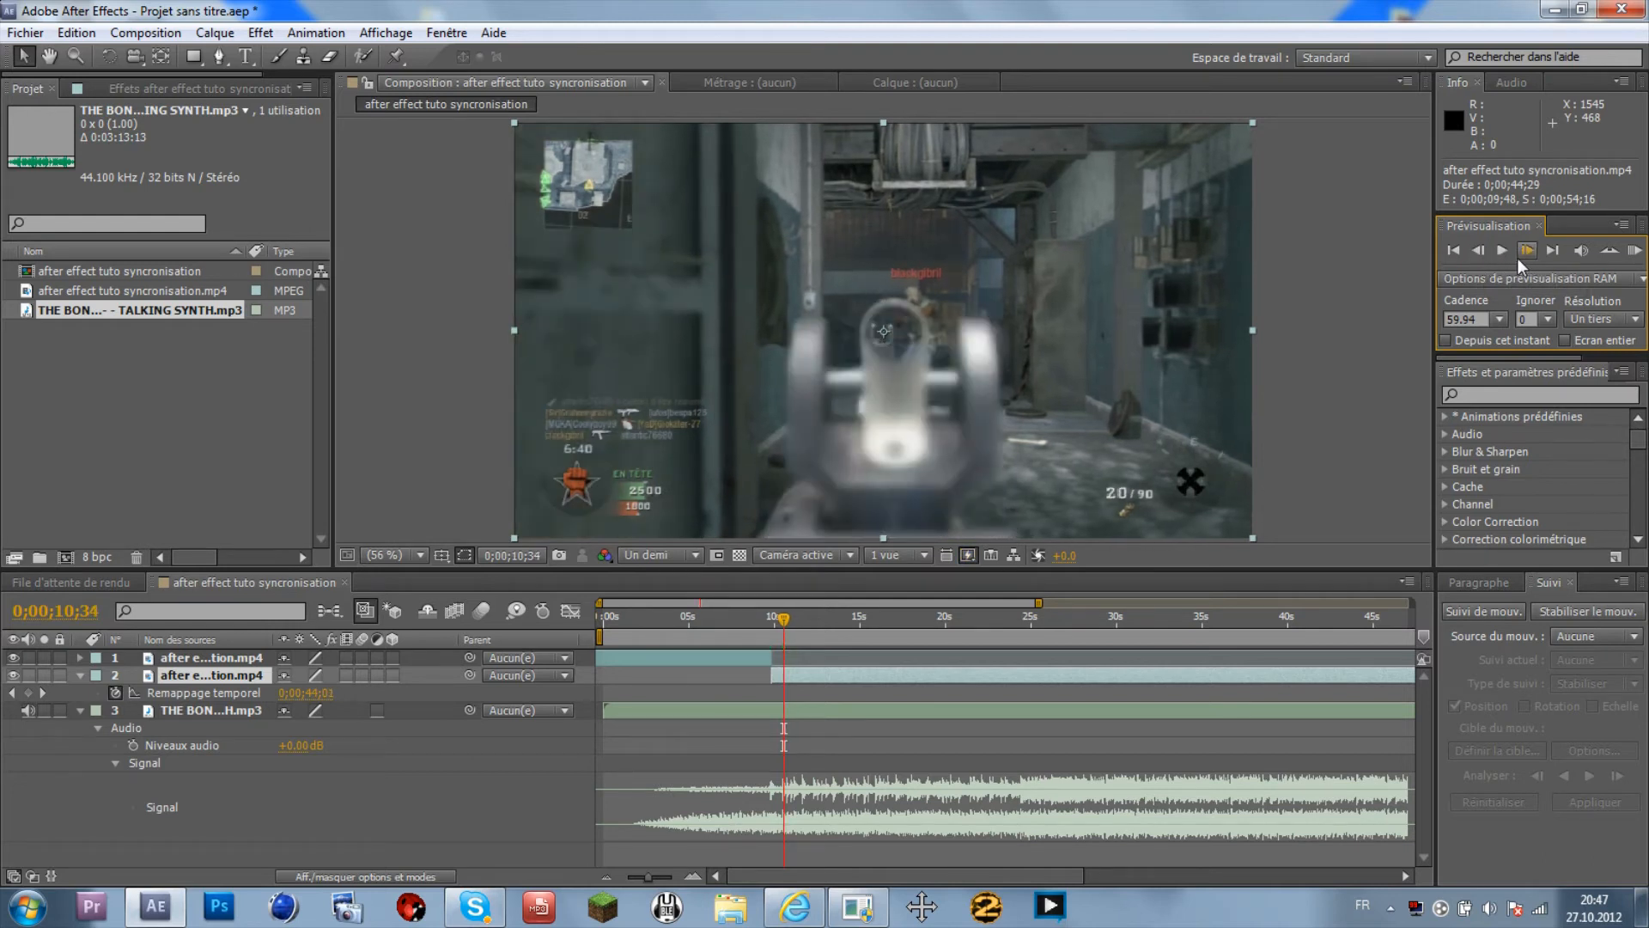
{"action": "left_click", "coordinate": [1519, 256]}
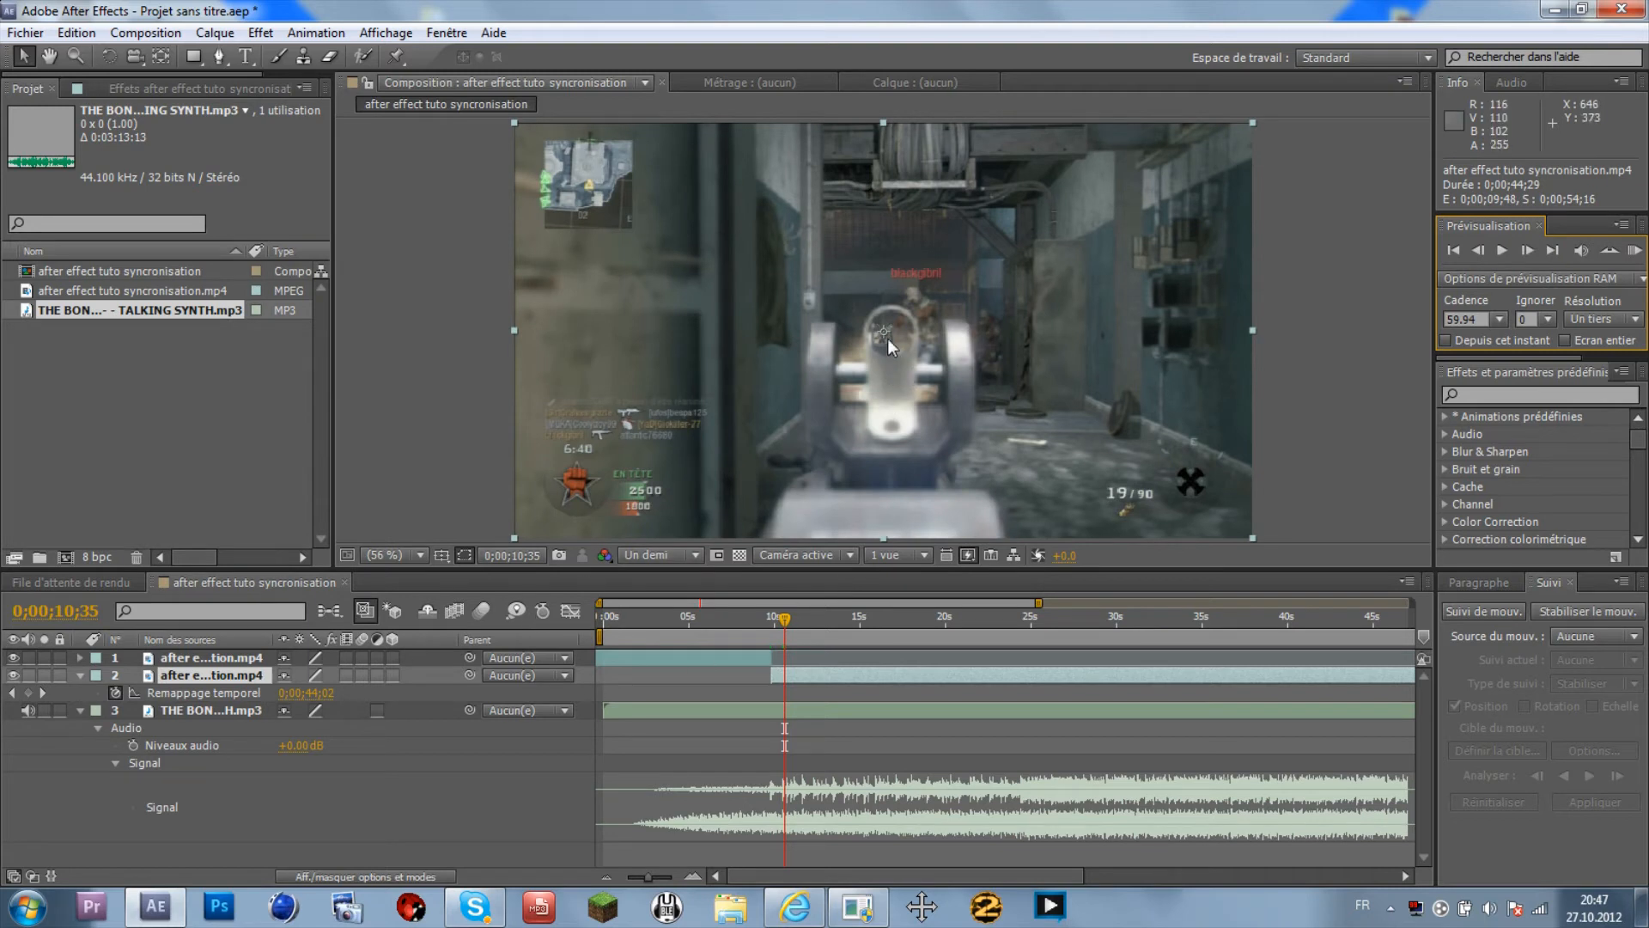
{"action": "left_click", "coordinate": [28, 693]}
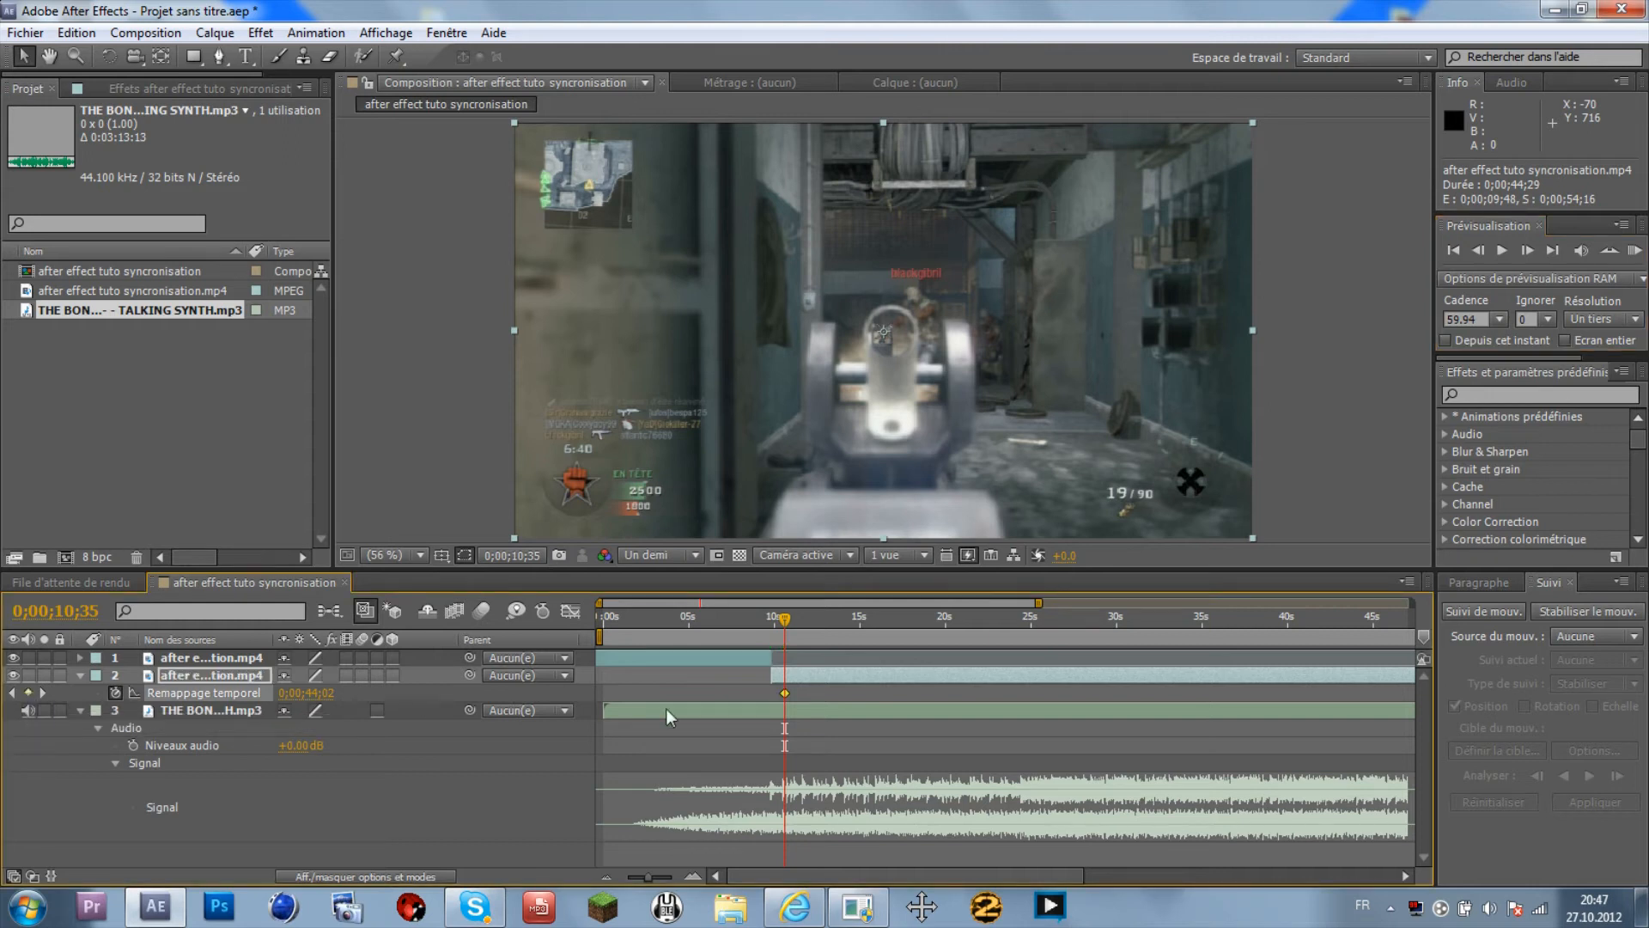
- Add a time-remap keyframe at the following gunshot, just after 0;00;11;20
{"action": "mouse_move", "coordinate": [786, 694]}
{"action": "left_click_drag", "start_coordinate": [785, 620], "coordinate": [796, 631]}
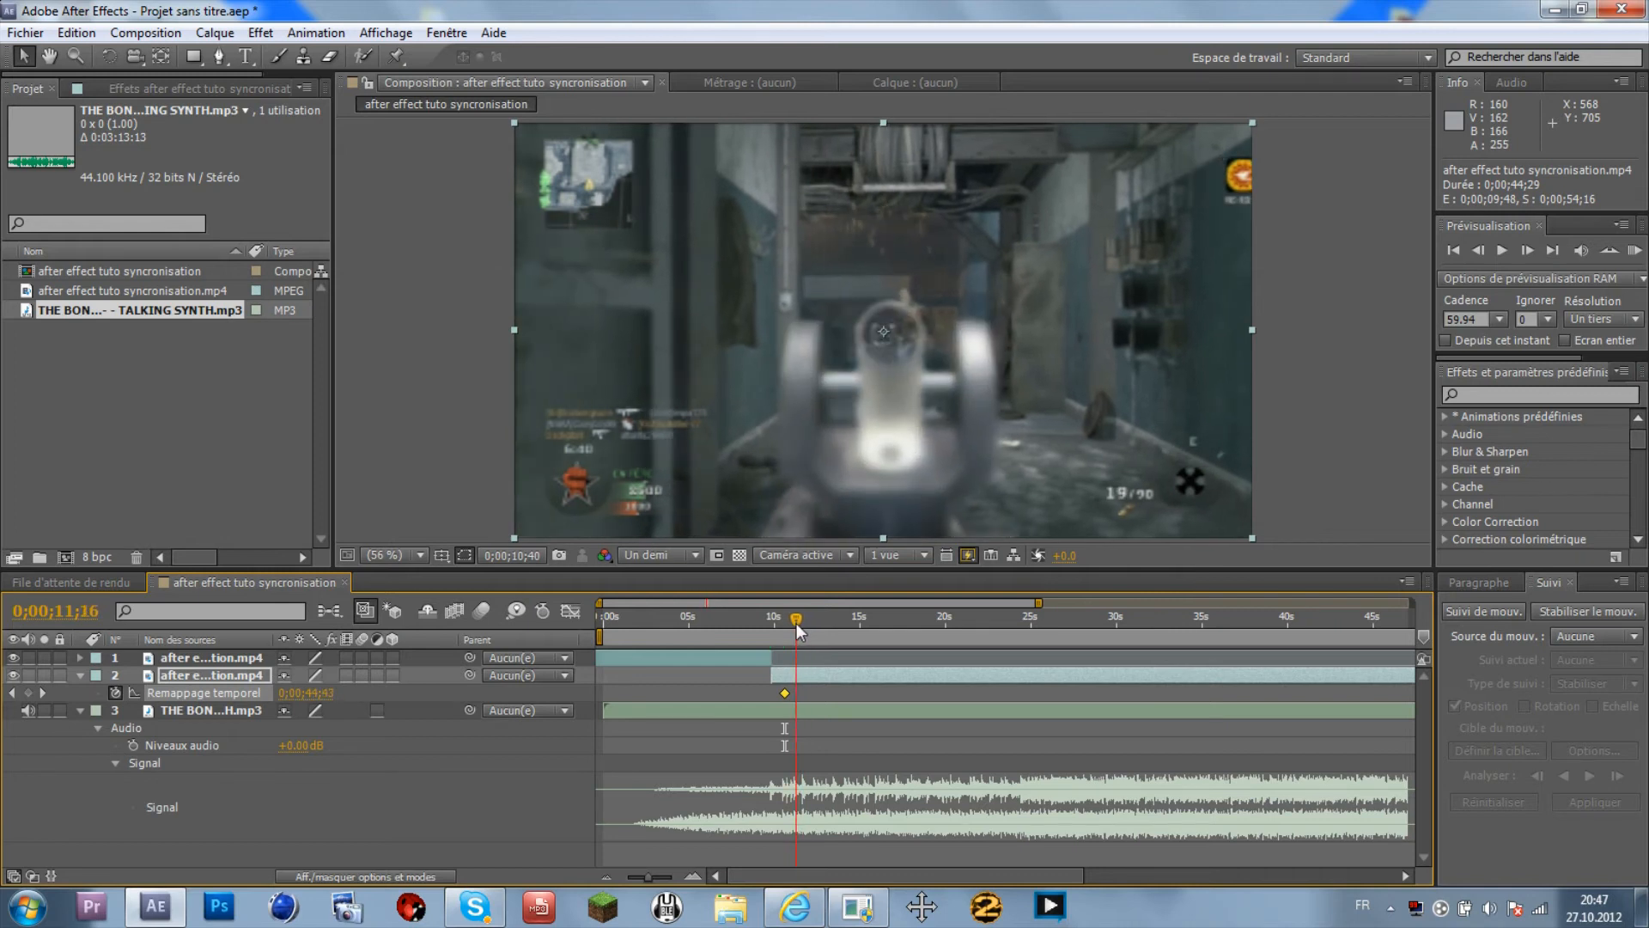
{"action": "left_click", "coordinate": [1528, 251]}
{"action": "left_click", "coordinate": [1528, 251]}
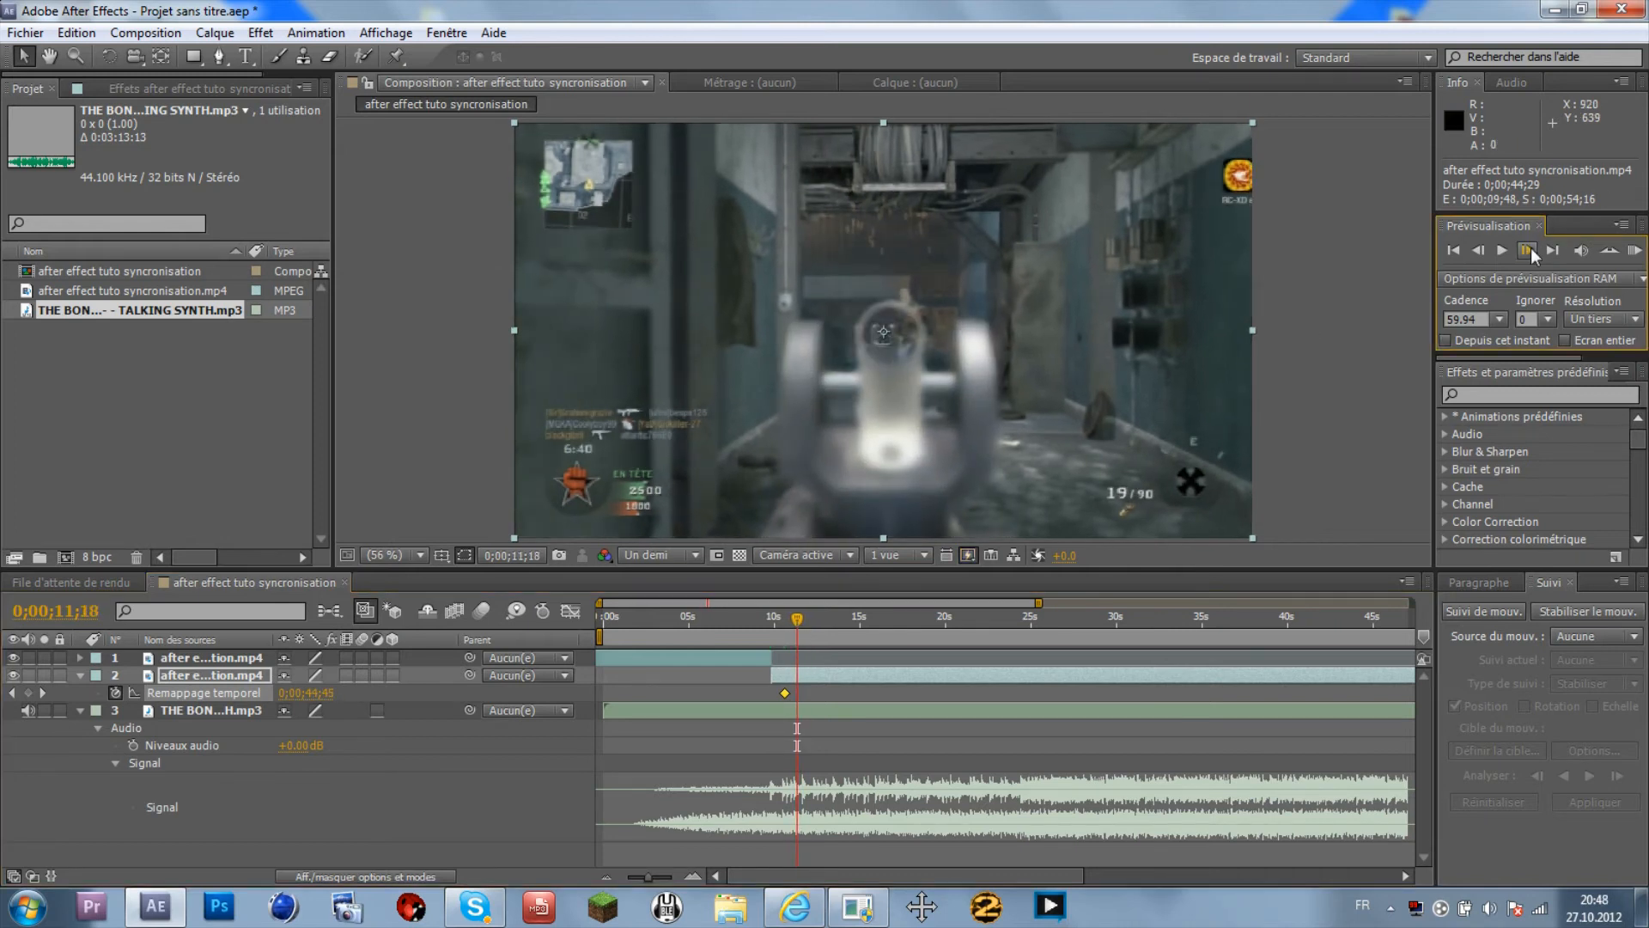
{"action": "left_click", "coordinate": [1528, 251]}
{"action": "left_click", "coordinate": [1530, 252]}
{"action": "left_click", "coordinate": [1528, 251]}
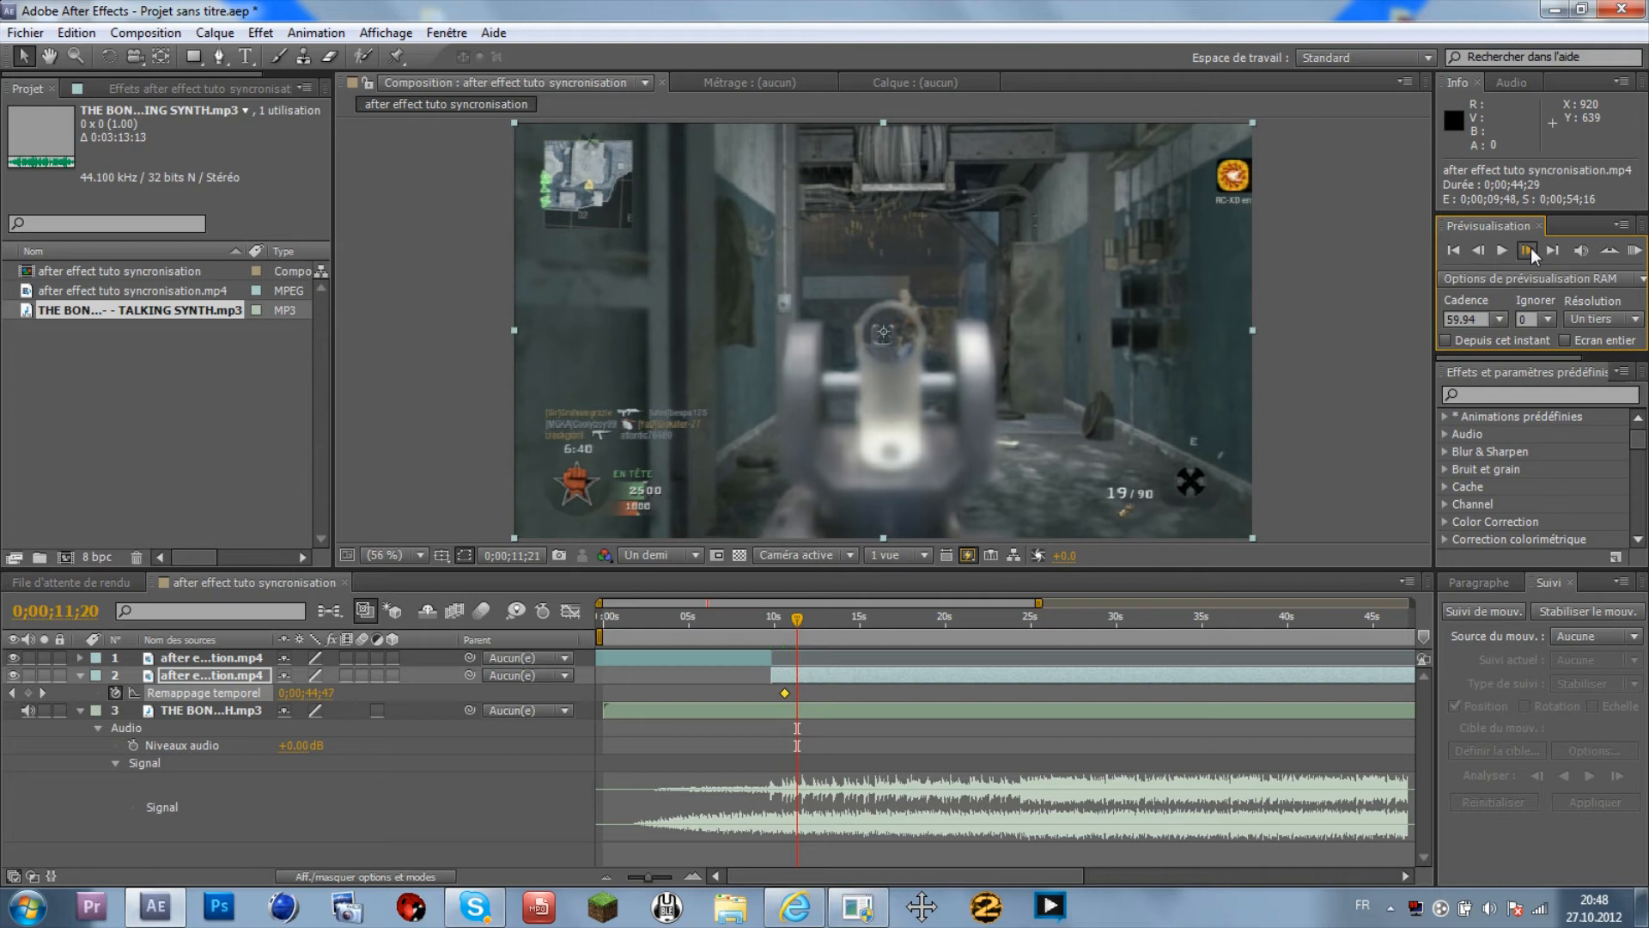
{"action": "left_click", "coordinate": [1528, 251]}
{"action": "left_click", "coordinate": [1485, 251]}
{"action": "left_click", "coordinate": [1485, 251]}
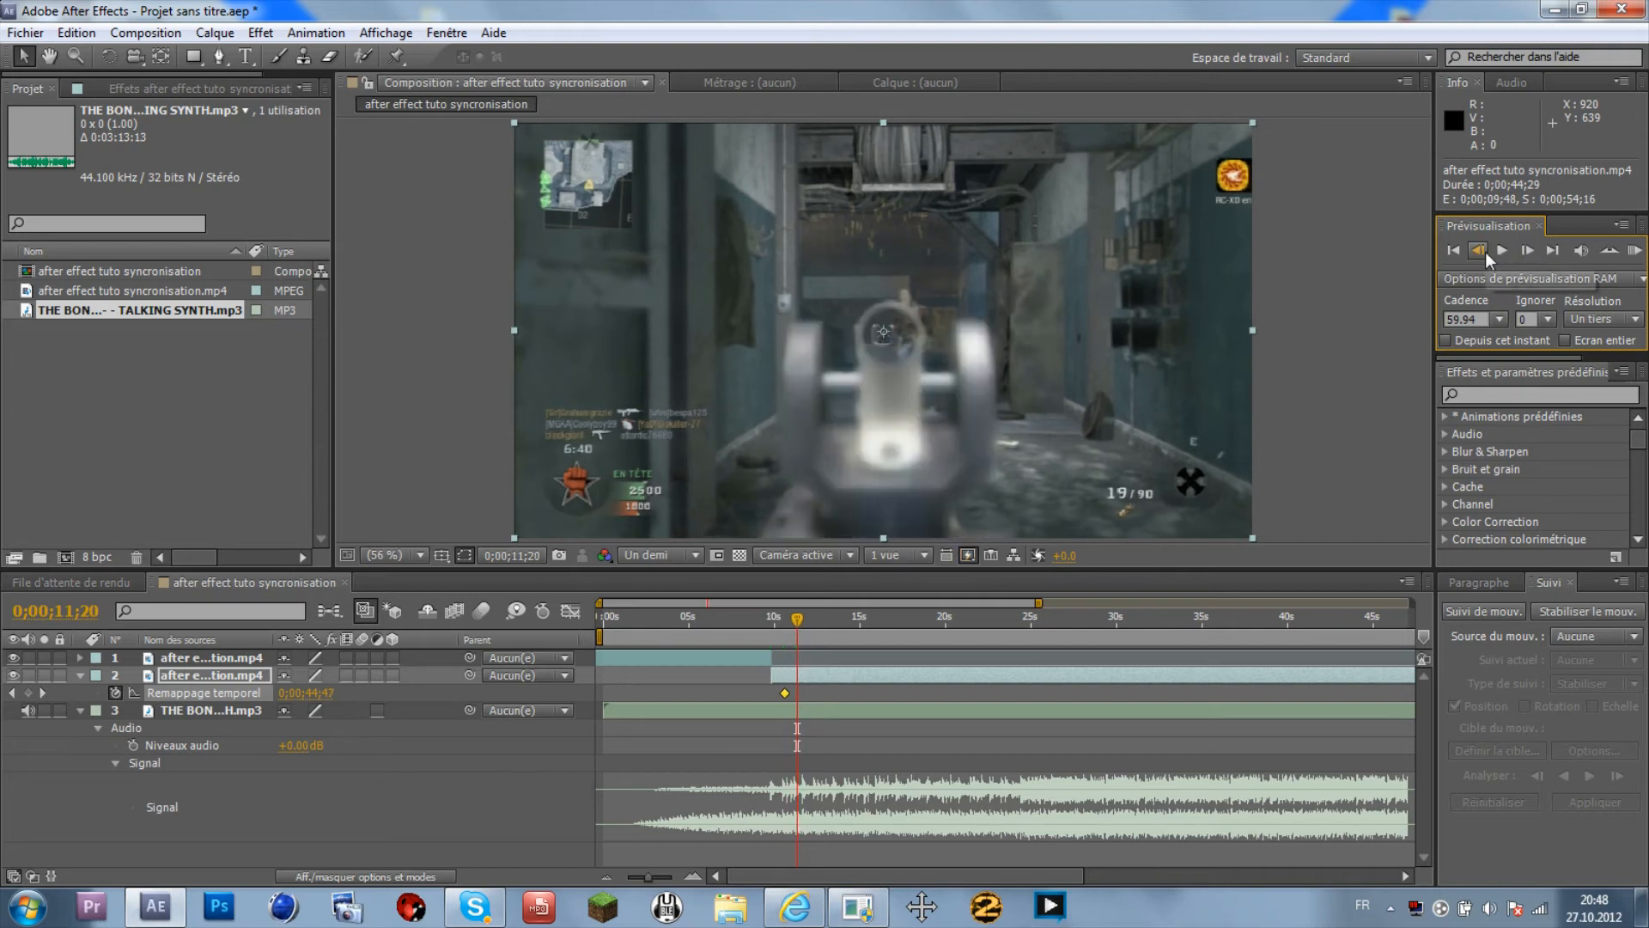
{"action": "left_click", "coordinate": [1522, 251]}
{"action": "left_click", "coordinate": [28, 692]}
- Advance to the gunshot at 0;00;12;07 and add a time-remap keyframe there
{"action": "left_click_drag", "start_coordinate": [800, 622], "coordinate": [813, 625]}
{"action": "left_click", "coordinate": [1533, 251]}
{"action": "left_click", "coordinate": [1534, 251]}
{"action": "left_click", "coordinate": [1534, 251]}
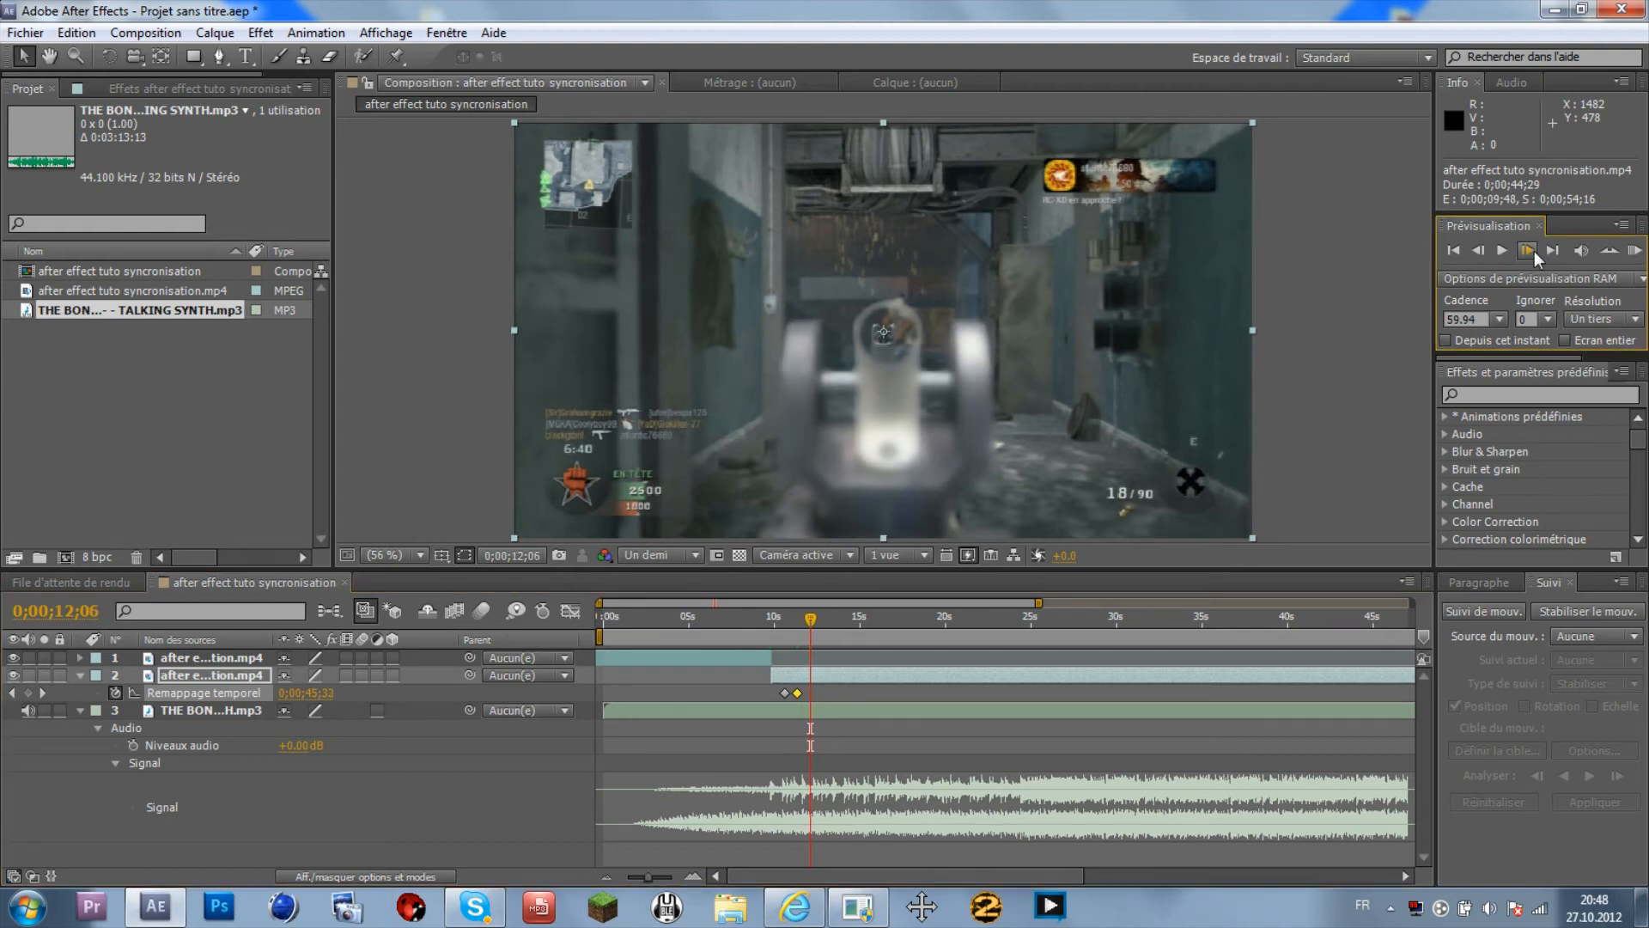
{"action": "left_click", "coordinate": [1533, 250]}
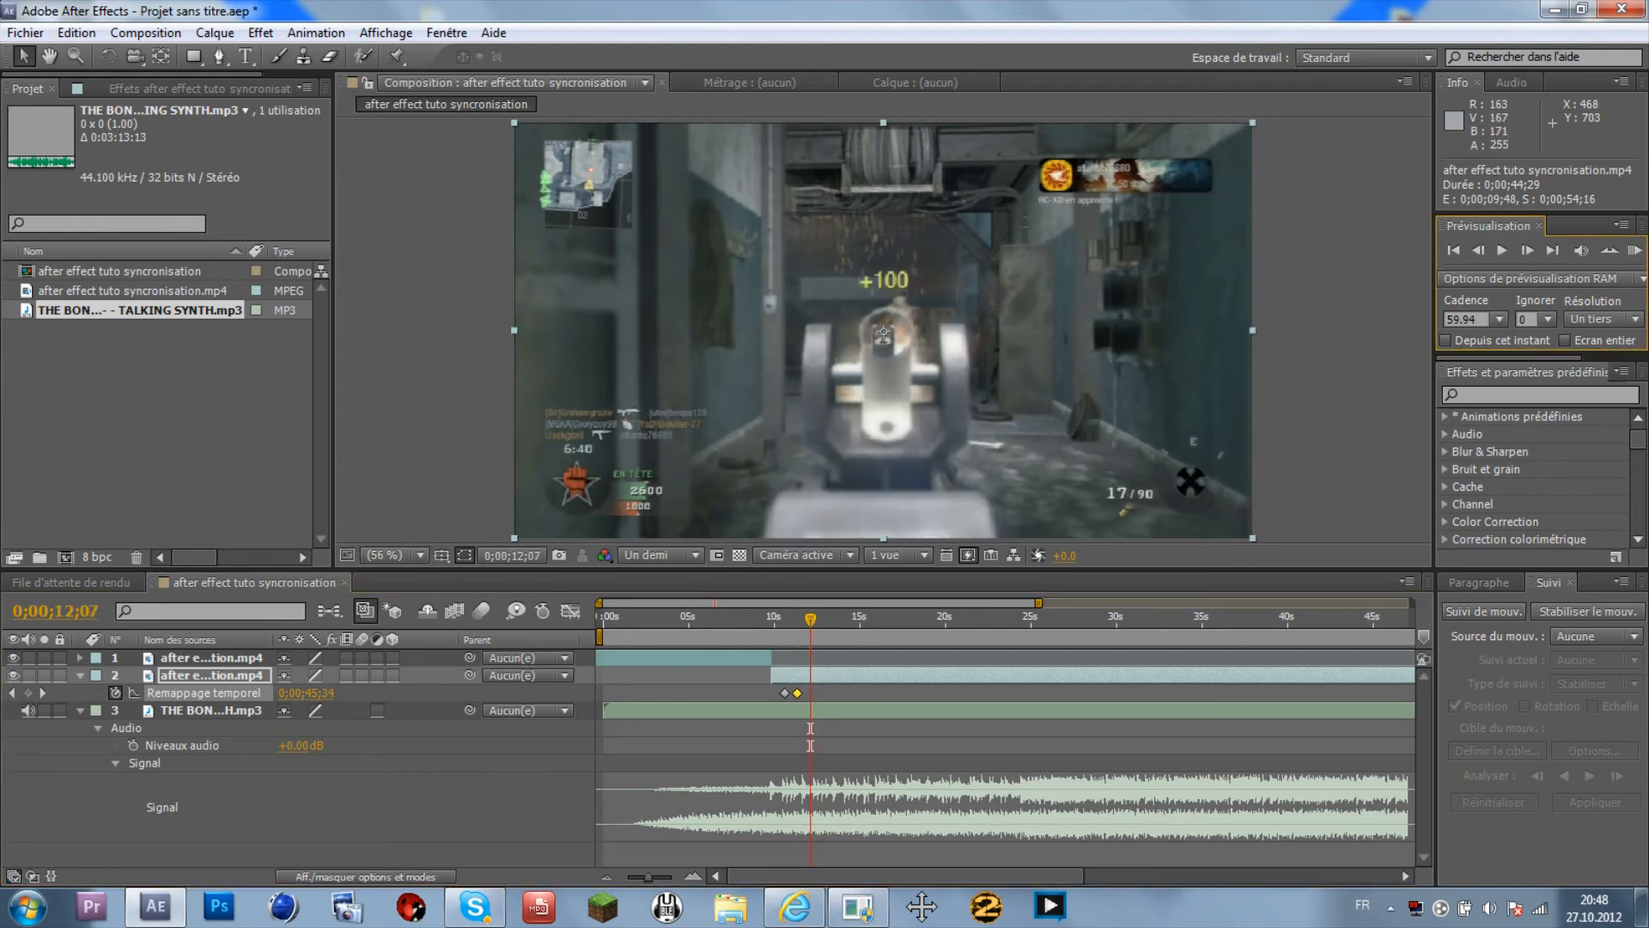
{"action": "left_click", "coordinate": [29, 692]}
- Advance frame by frame to the gunshot at 0;00;12;53 and add a fourth time-remap keyframe
{"action": "left_click", "coordinate": [1529, 256]}
{"action": "left_click", "coordinate": [1530, 255]}
{"action": "left_click", "coordinate": [1530, 256]}
{"action": "left_click", "coordinate": [1529, 255]}
{"action": "left_click", "coordinate": [1529, 255]}
{"action": "left_click", "coordinate": [1529, 255]}
{"action": "left_click", "coordinate": [1529, 255]}
{"action": "left_click", "coordinate": [1530, 255]}
{"action": "left_click", "coordinate": [1529, 255]}
{"action": "left_click", "coordinate": [1529, 255]}
{"action": "left_click", "coordinate": [1529, 255]}
{"action": "left_click", "coordinate": [1529, 255]}
{"action": "left_click_drag", "start_coordinate": [813, 618], "coordinate": [824, 619]}
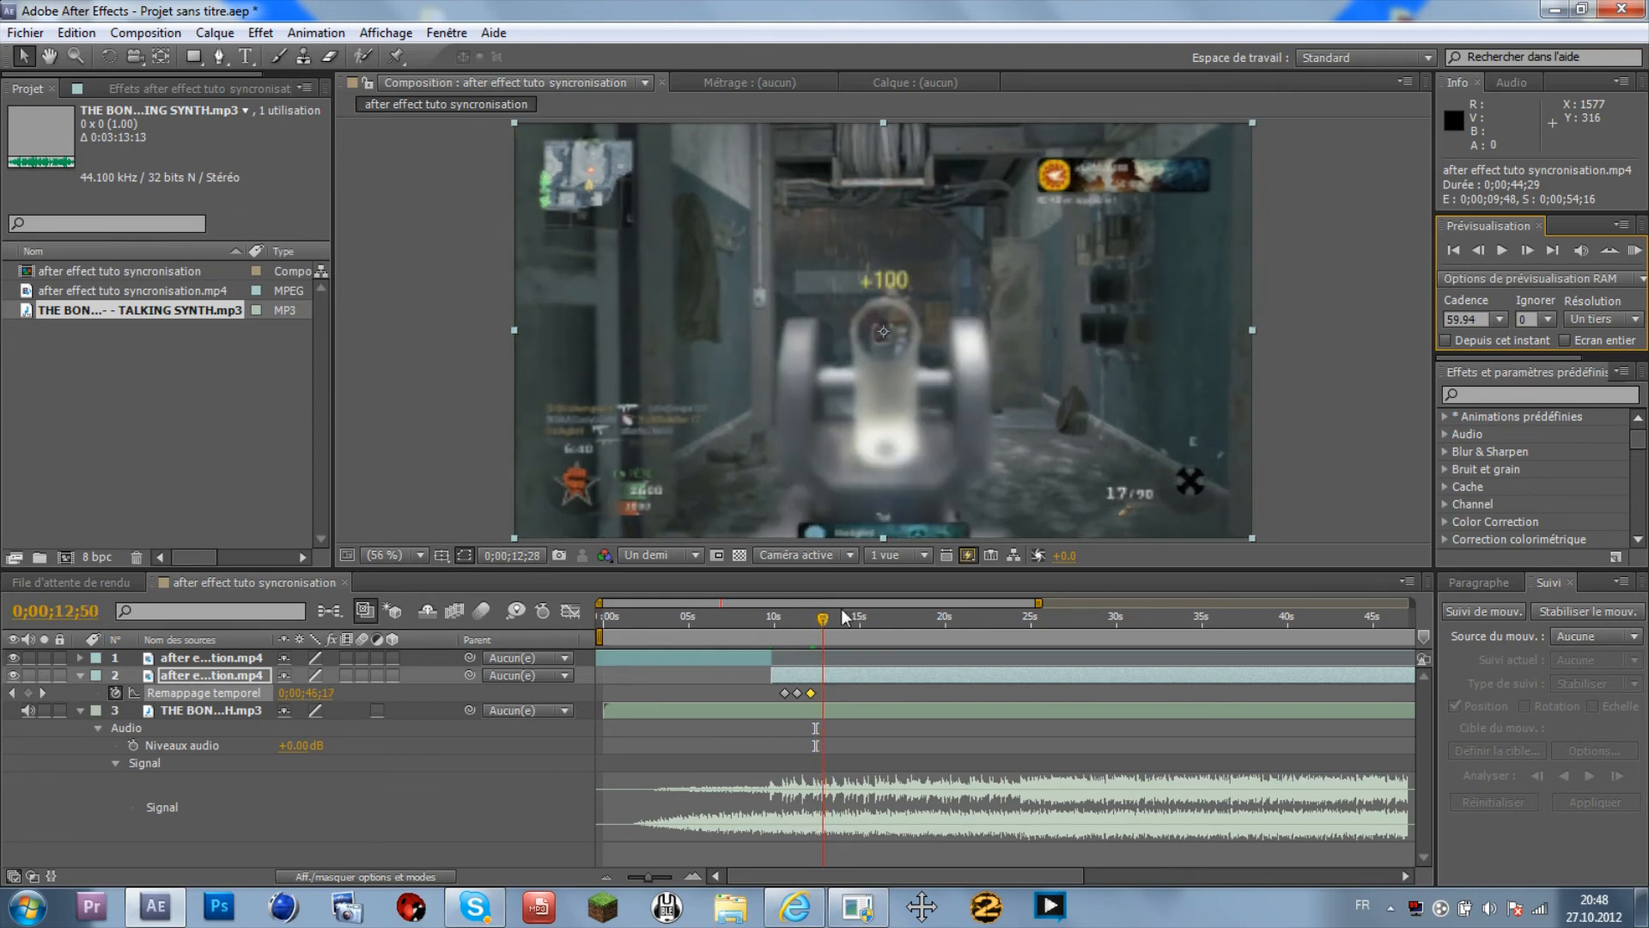
{"action": "left_click", "coordinate": [1527, 251]}
{"action": "left_click", "coordinate": [1527, 251]}
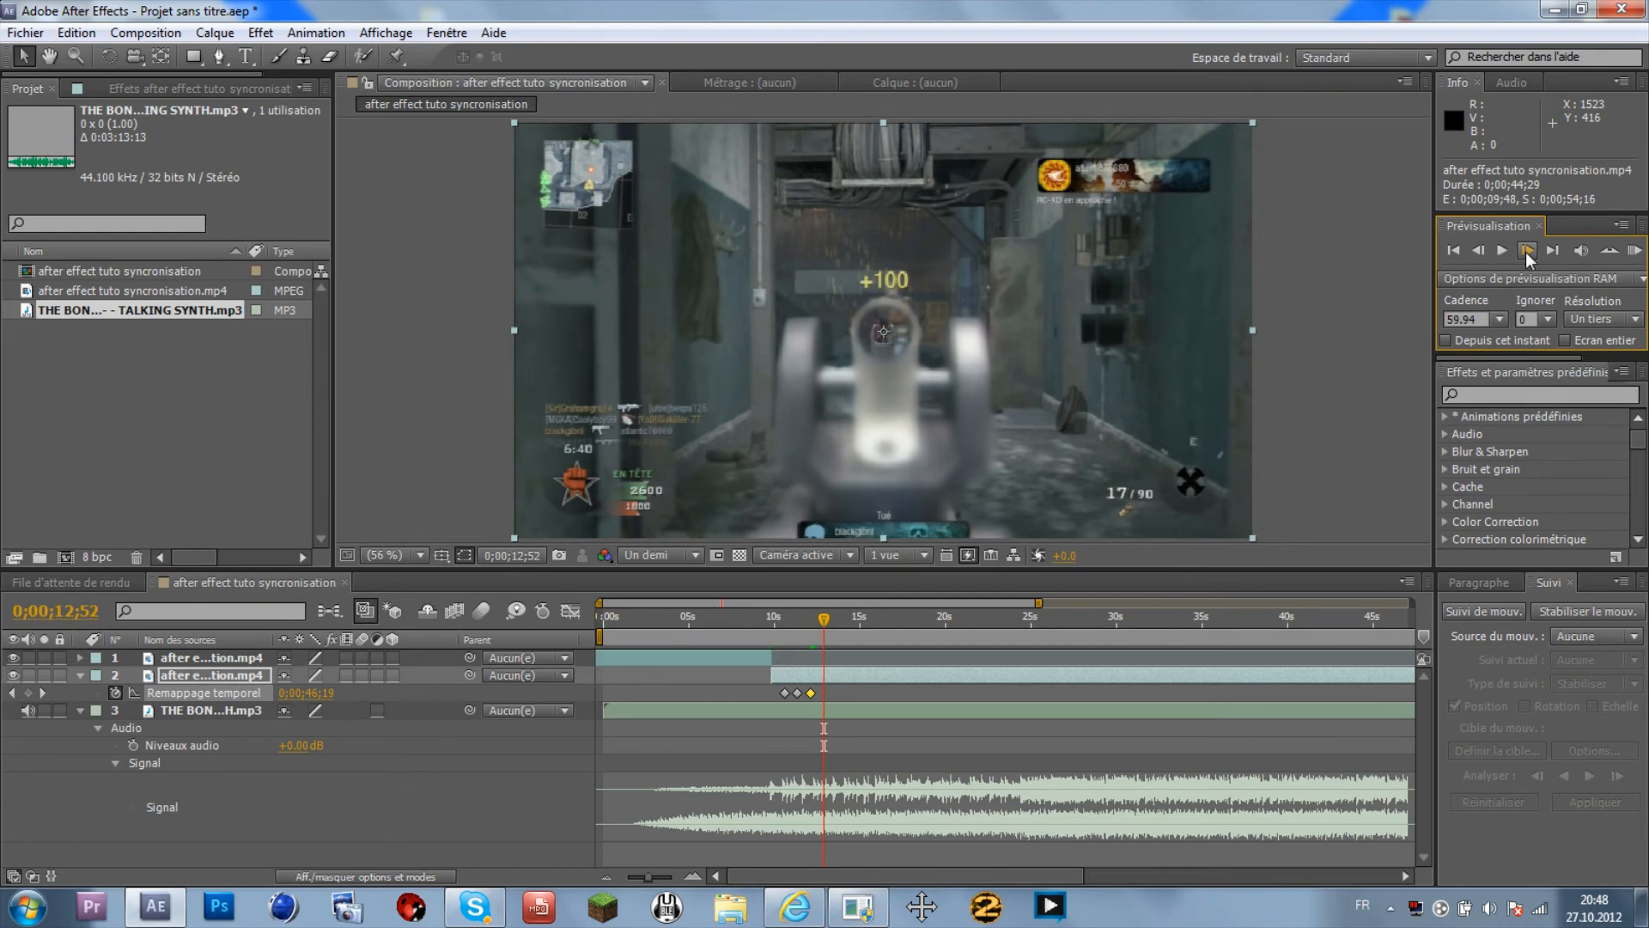
{"action": "left_click", "coordinate": [1527, 251]}
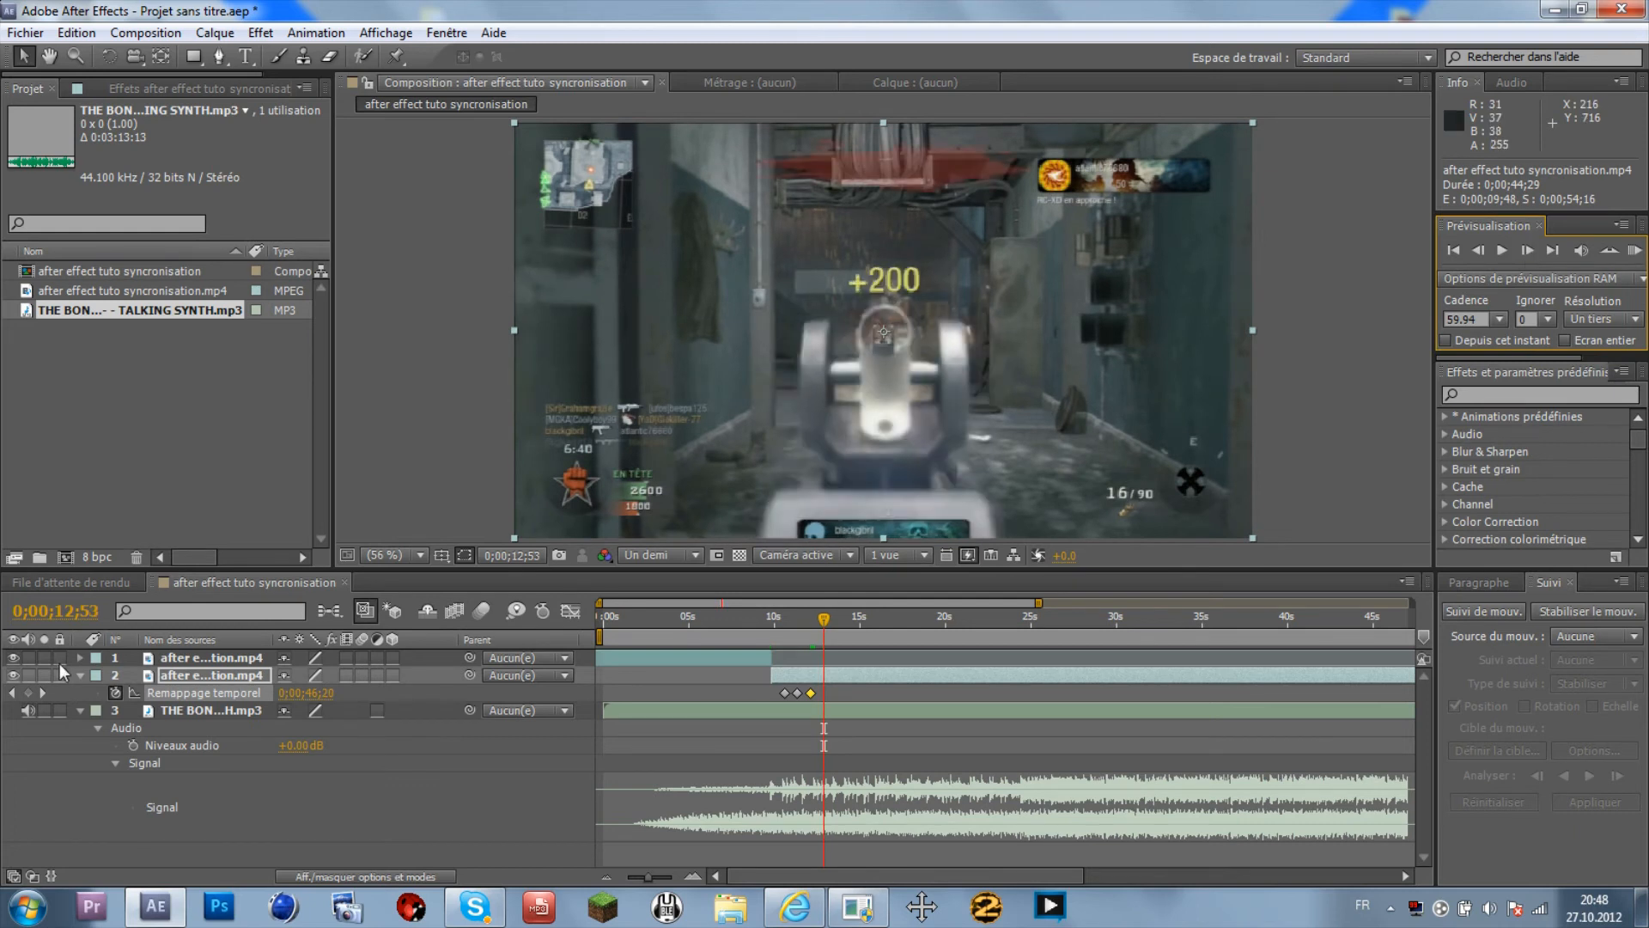
{"action": "left_click", "coordinate": [28, 693]}
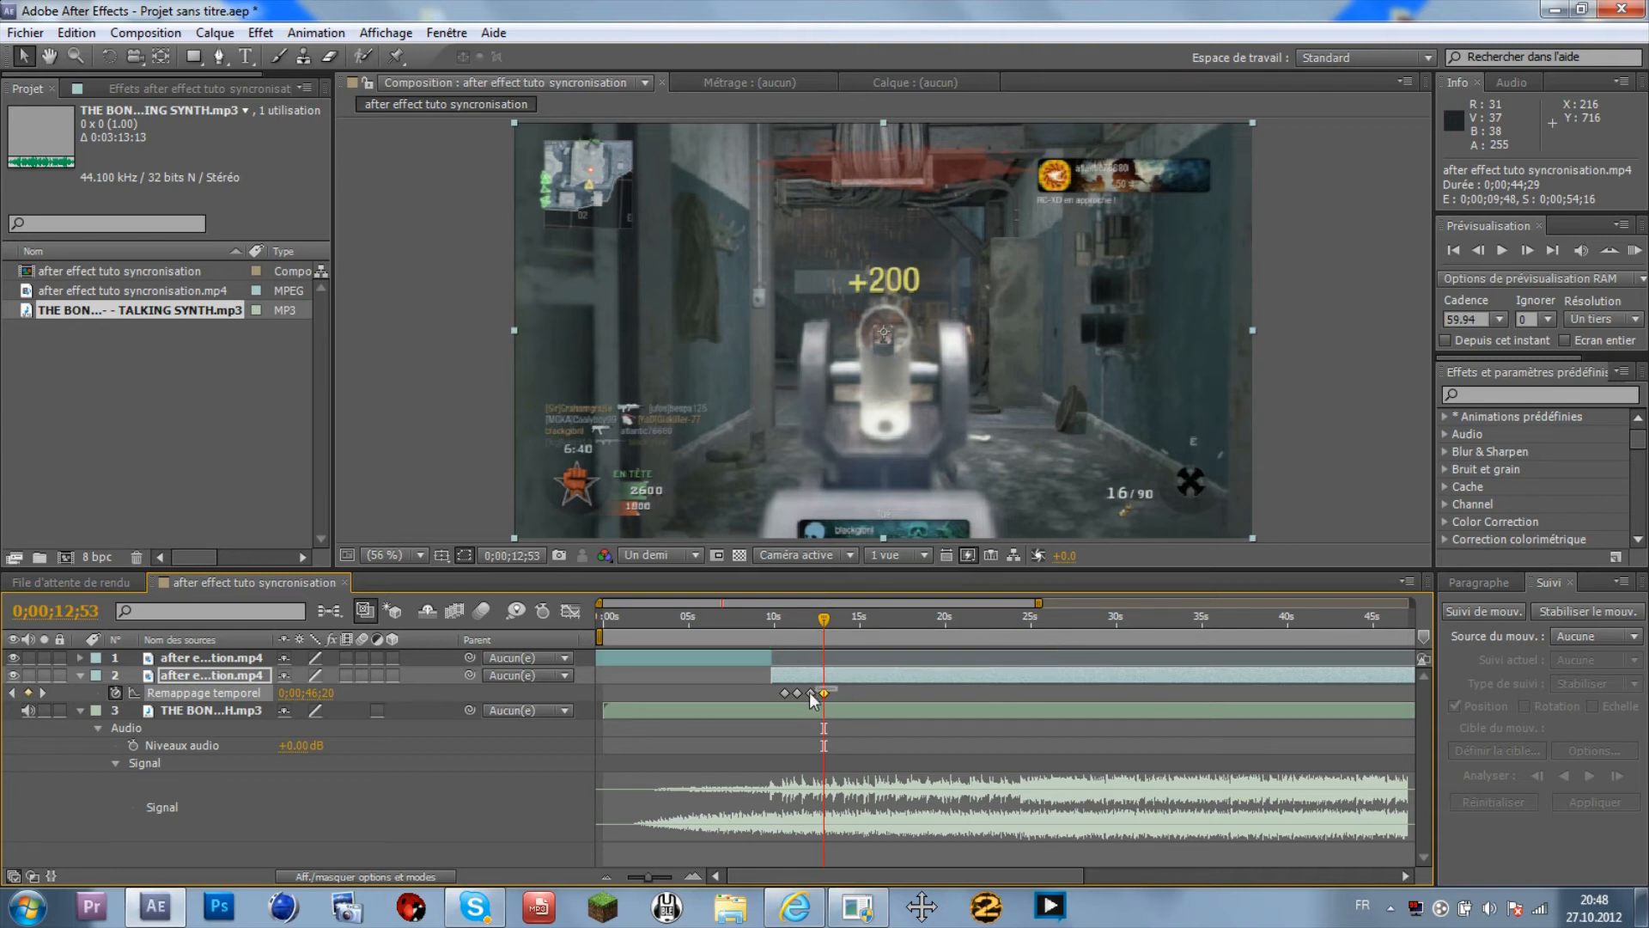
{"action": "left_click", "coordinate": [850, 685]}
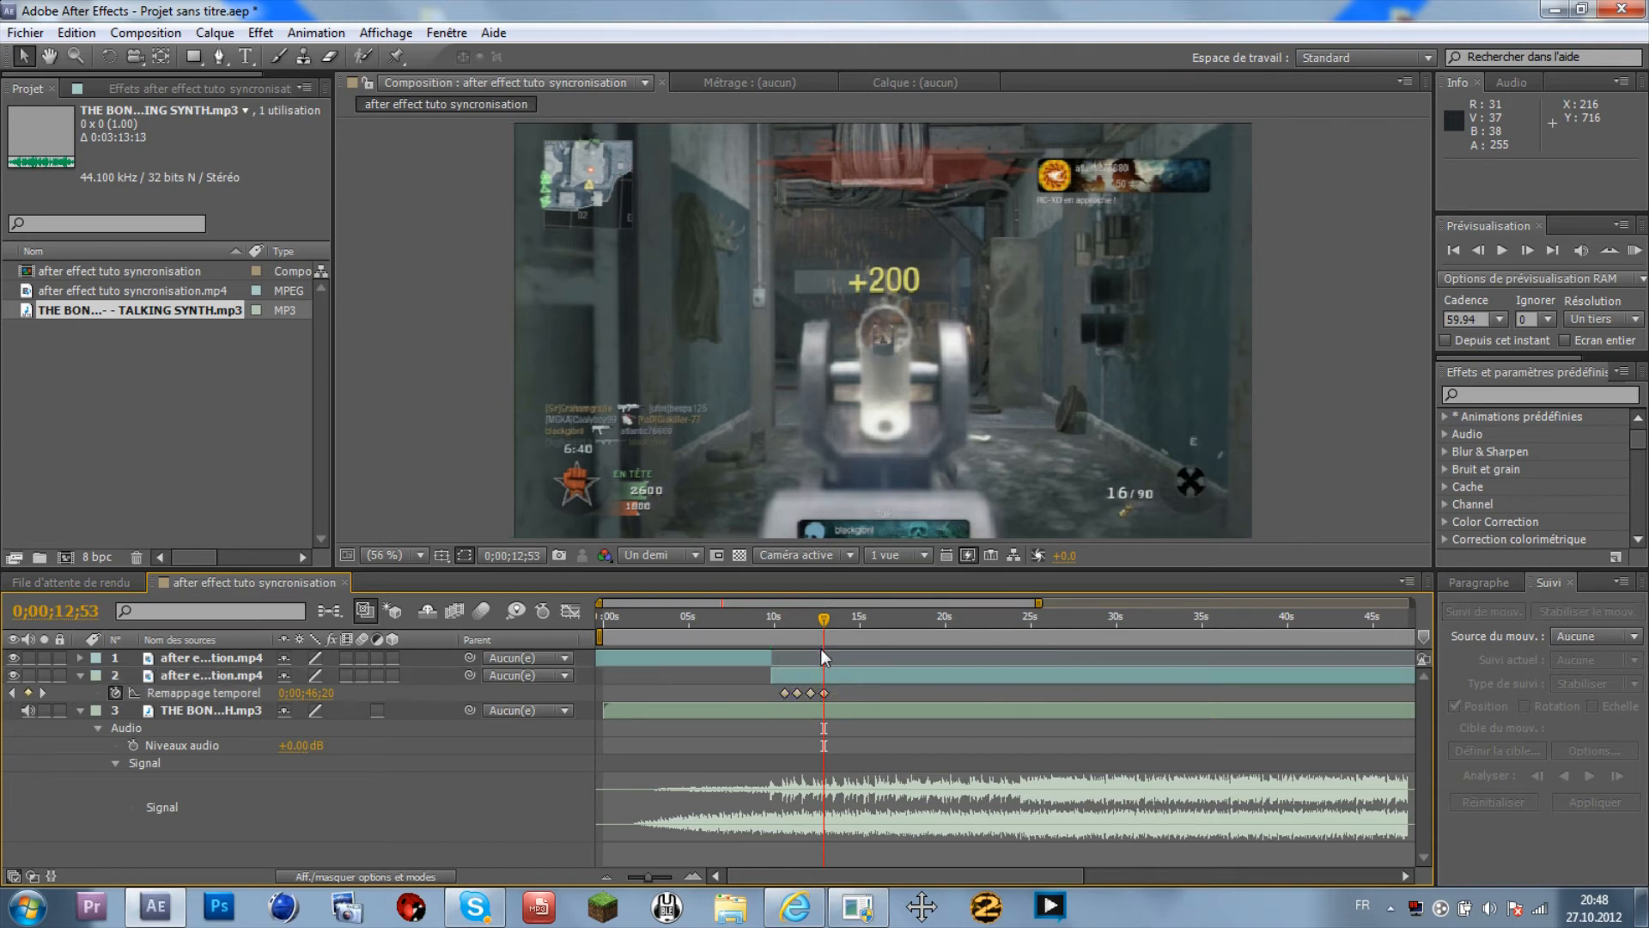
{"action": "left_click", "coordinate": [824, 693]}
{"action": "left_click", "coordinate": [783, 692]}
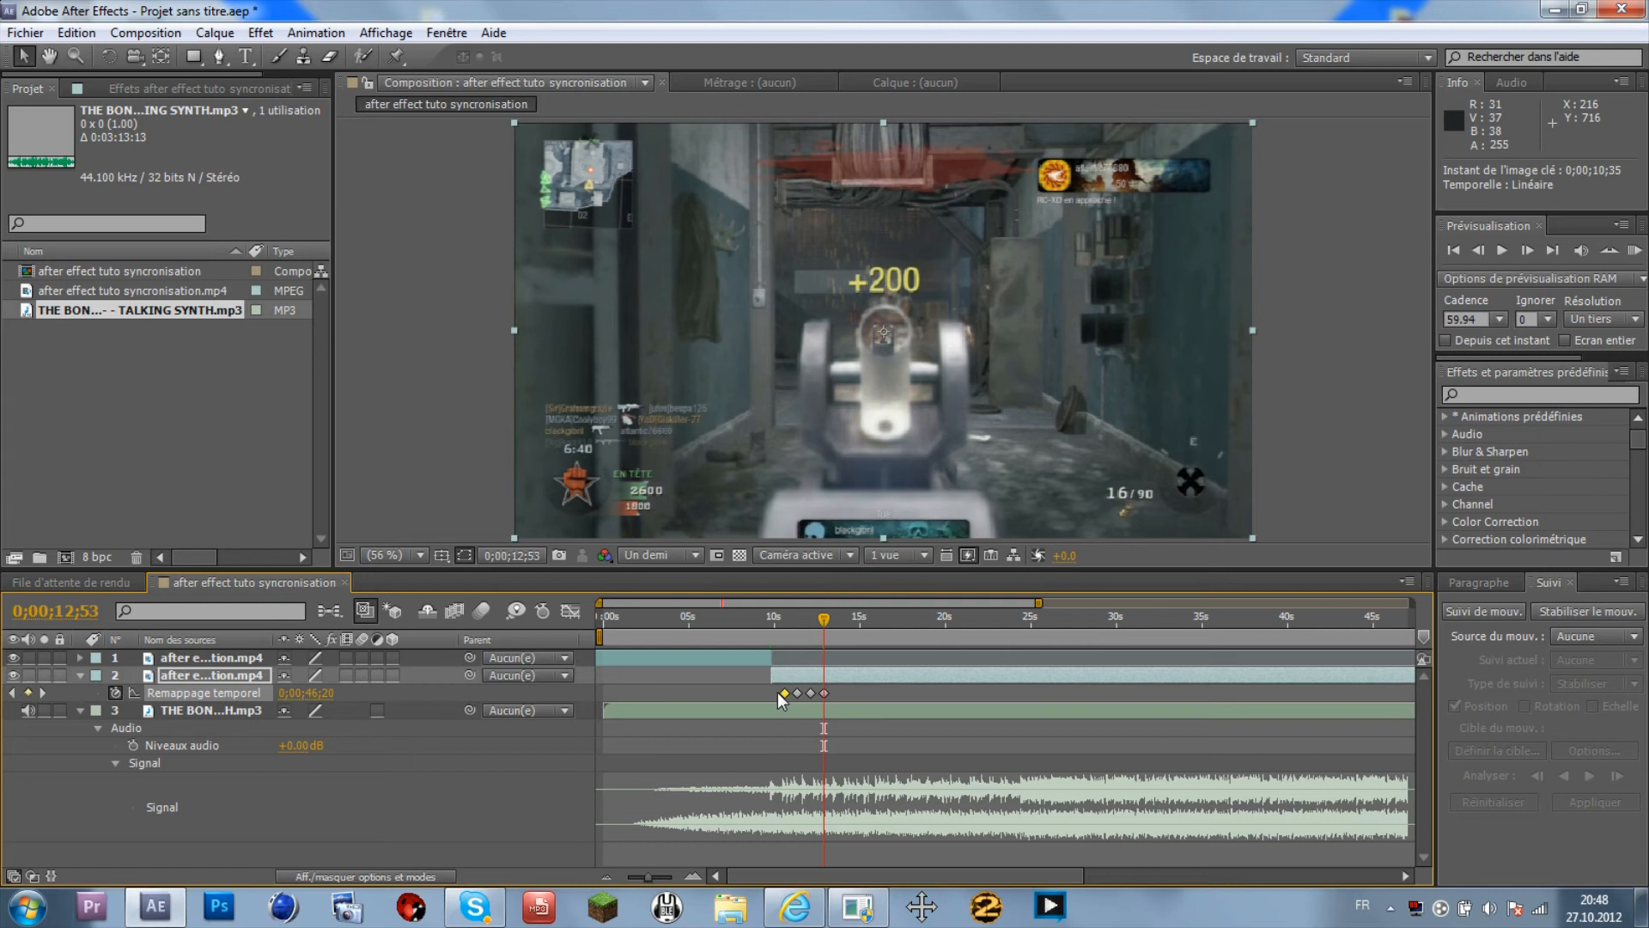
{"action": "left_click", "coordinate": [810, 693]}
{"action": "left_click", "coordinate": [823, 692]}
- Find the first beat after the split in the waveform and move the first gunshot's time-remap keyframe to it at 0;00;10;30
{"action": "left_click_drag", "start_coordinate": [823, 637], "coordinate": [771, 665]}
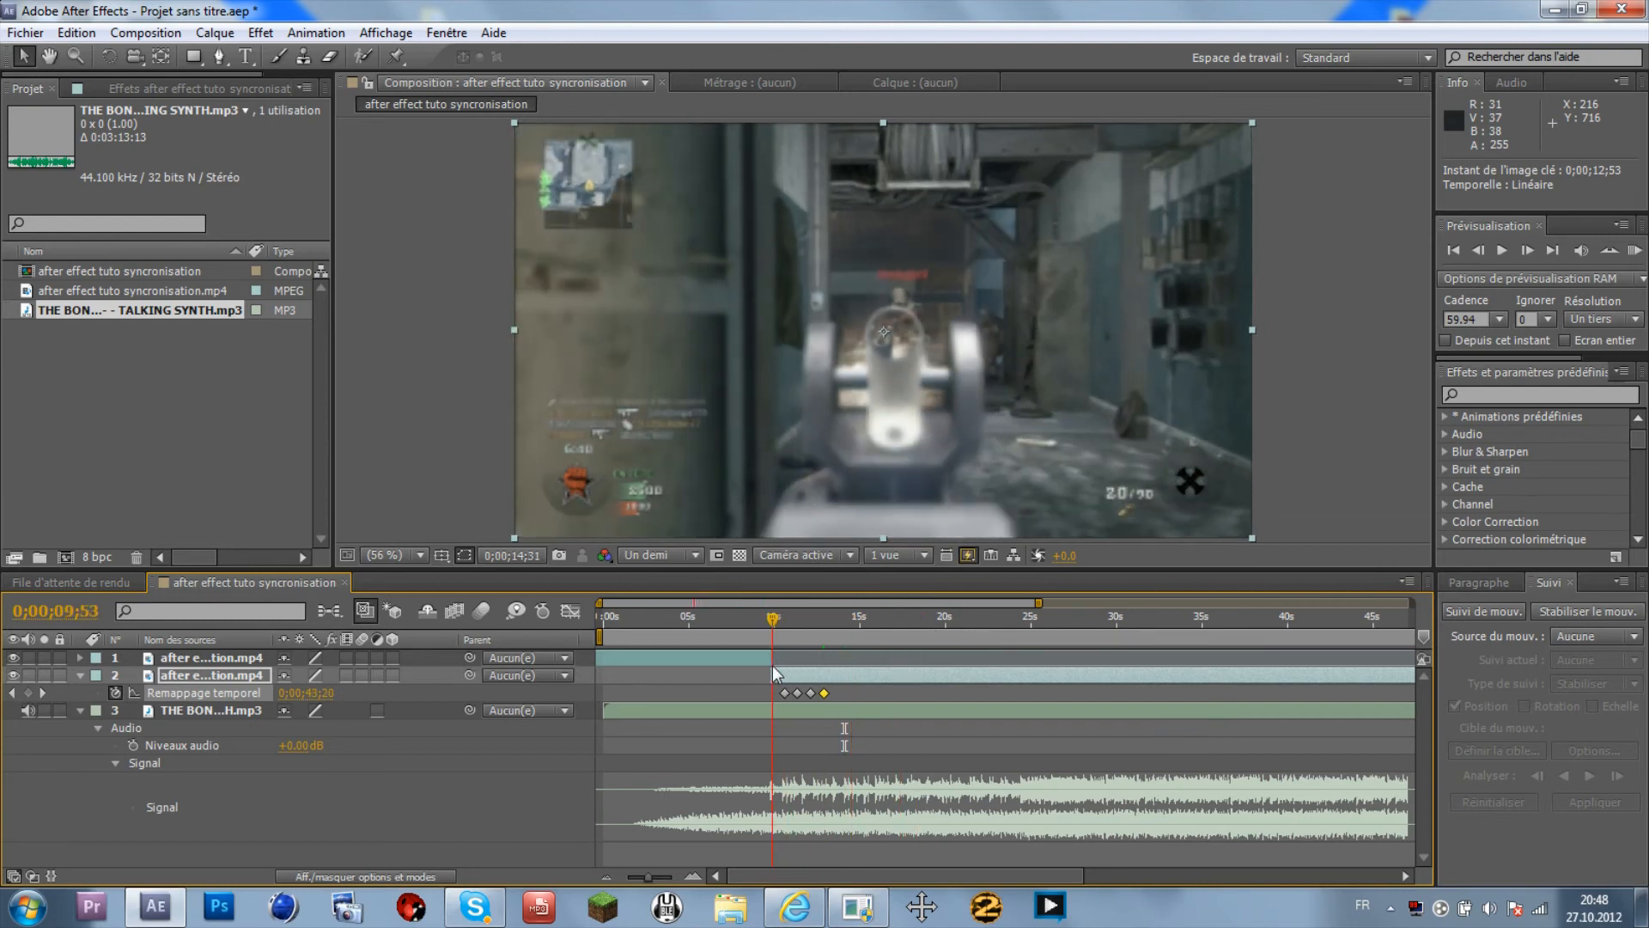
{"action": "left_click", "coordinate": [691, 875]}
{"action": "left_click", "coordinate": [691, 875]}
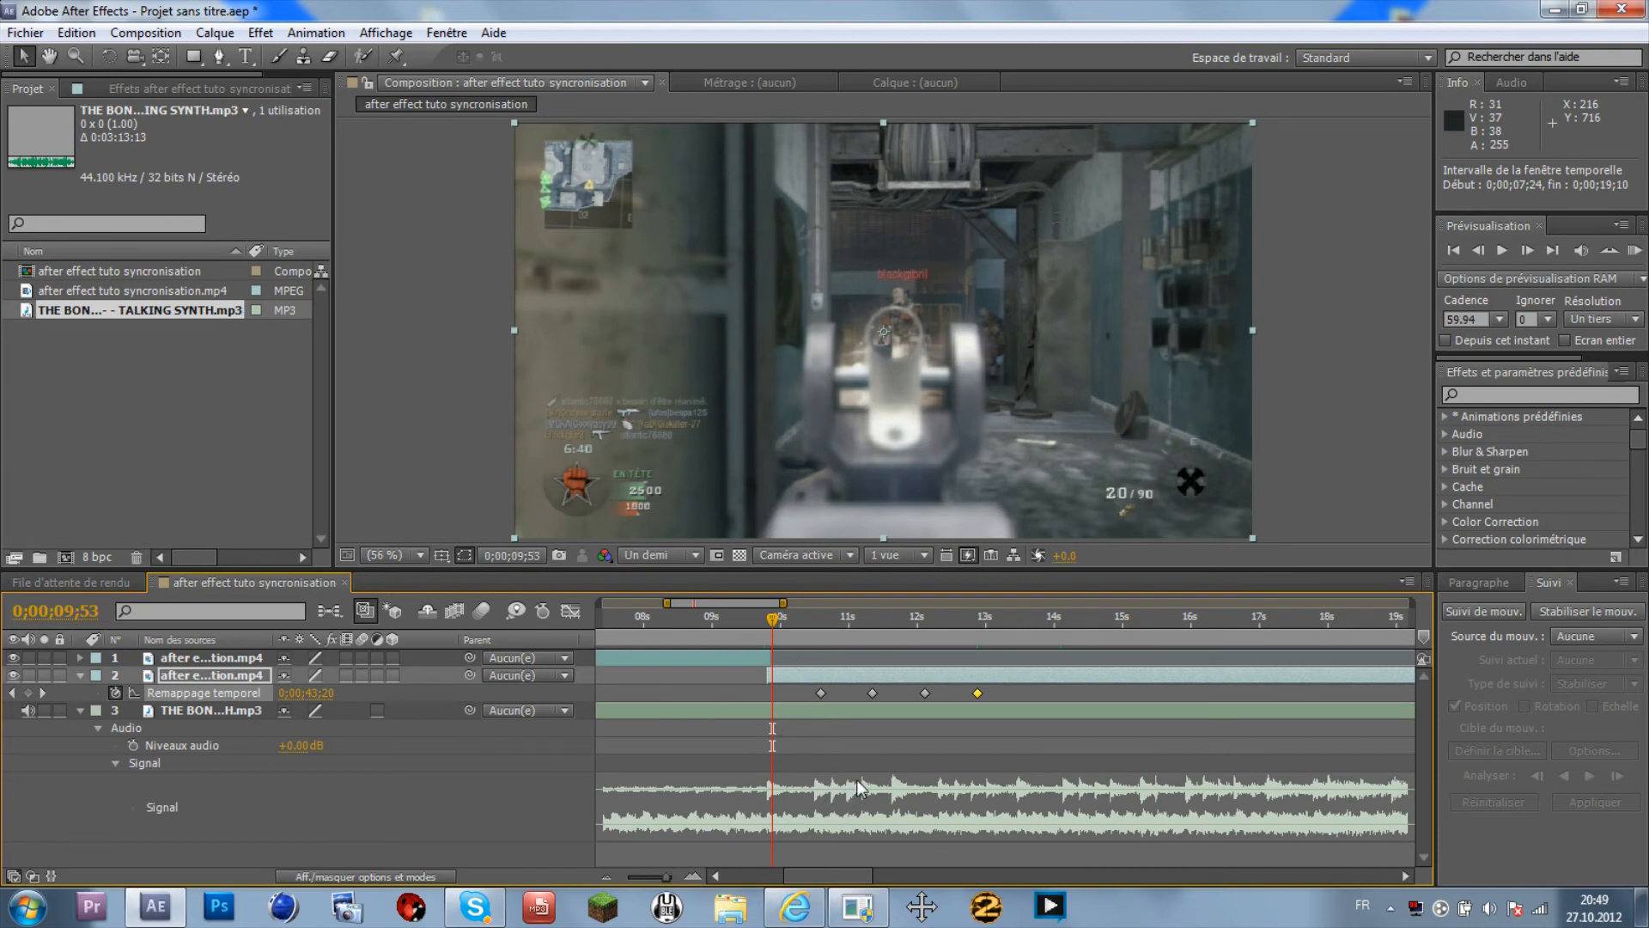
{"action": "left_click_drag", "start_coordinate": [774, 625], "coordinate": [814, 634]}
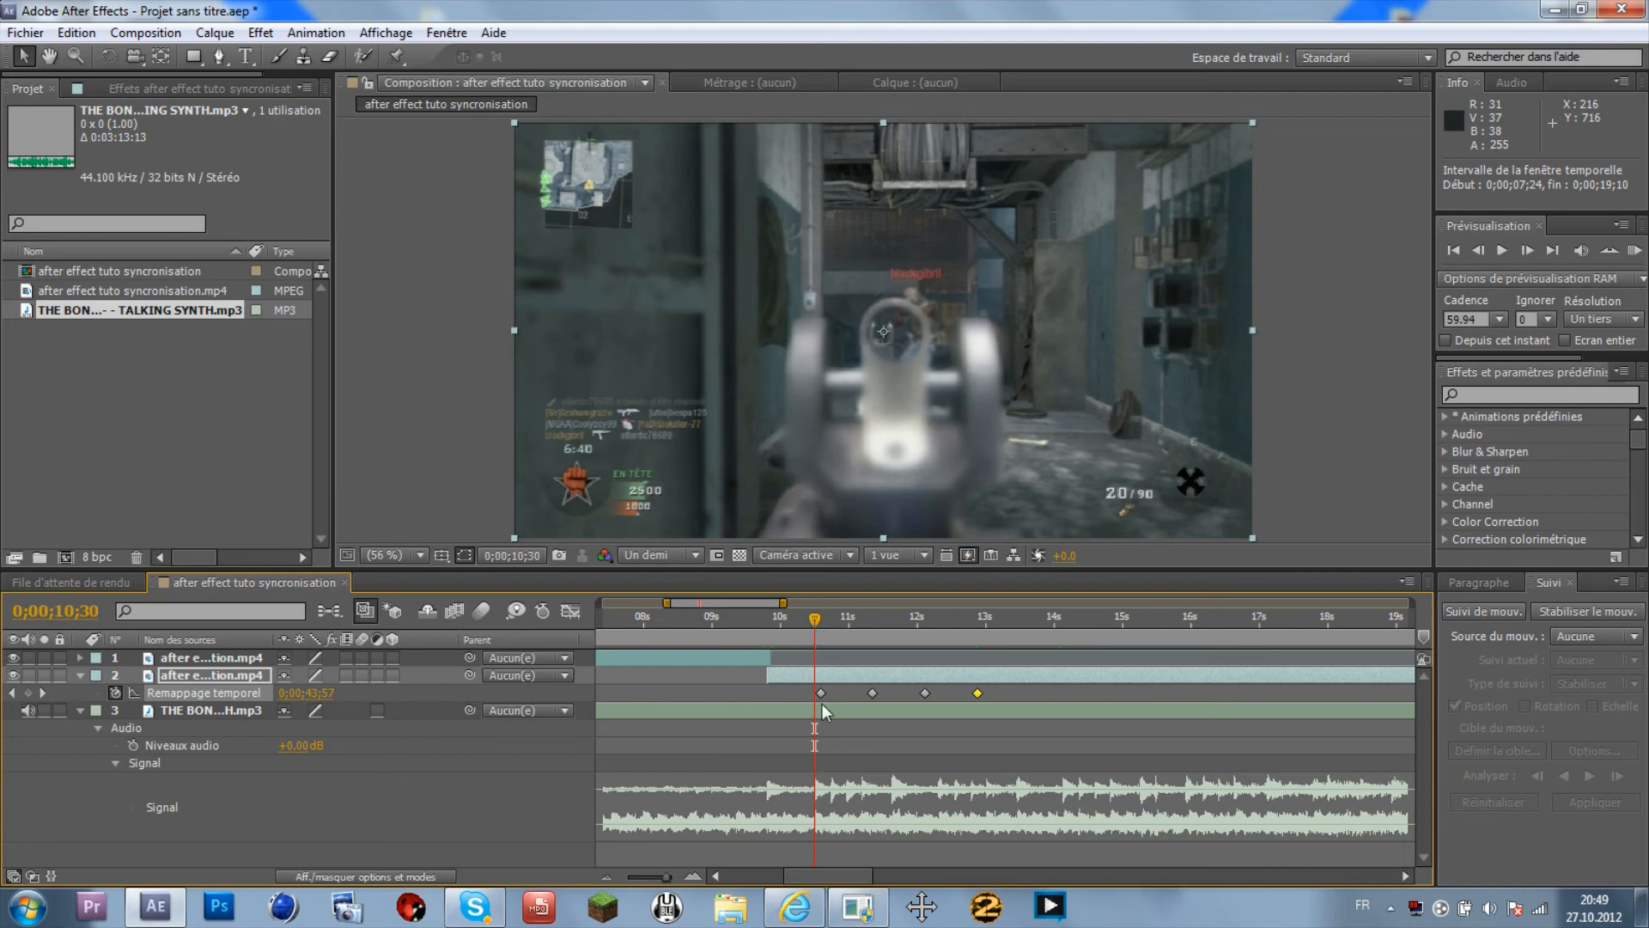
{"action": "left_click_drag", "start_coordinate": [822, 694], "coordinate": [816, 694]}
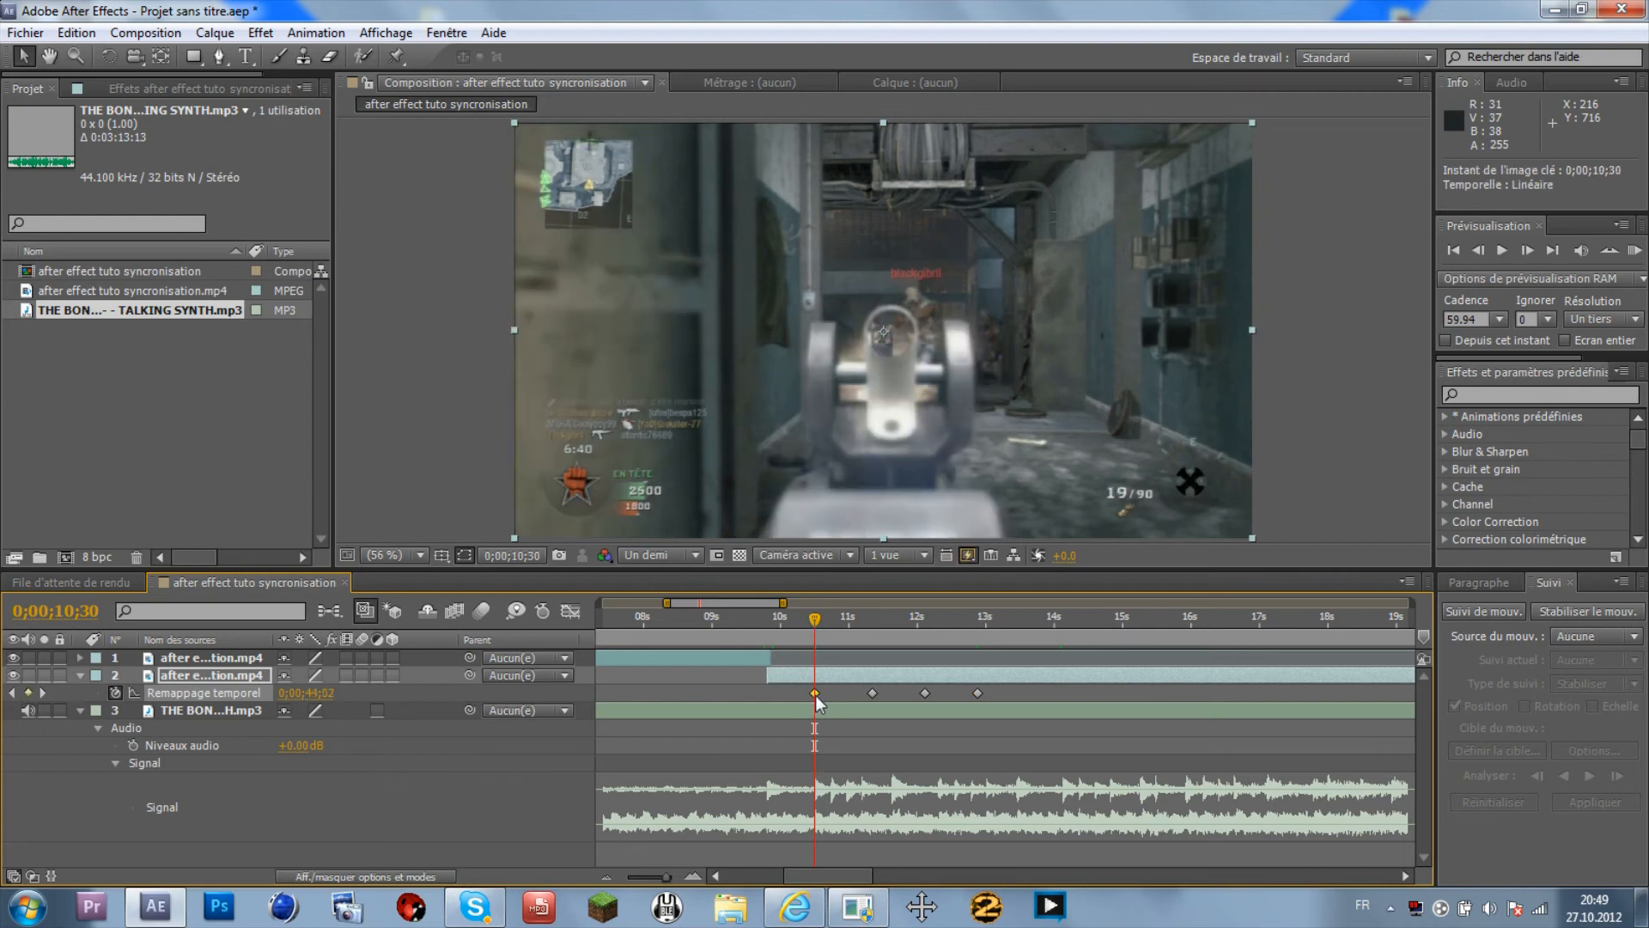
- Move the second gunshot's time-remap keyframe to the next beat in the waveform at 0;00;10;45
{"action": "left_click", "coordinate": [834, 628]}
{"action": "left_click_drag", "start_coordinate": [838, 633], "coordinate": [836, 634]}
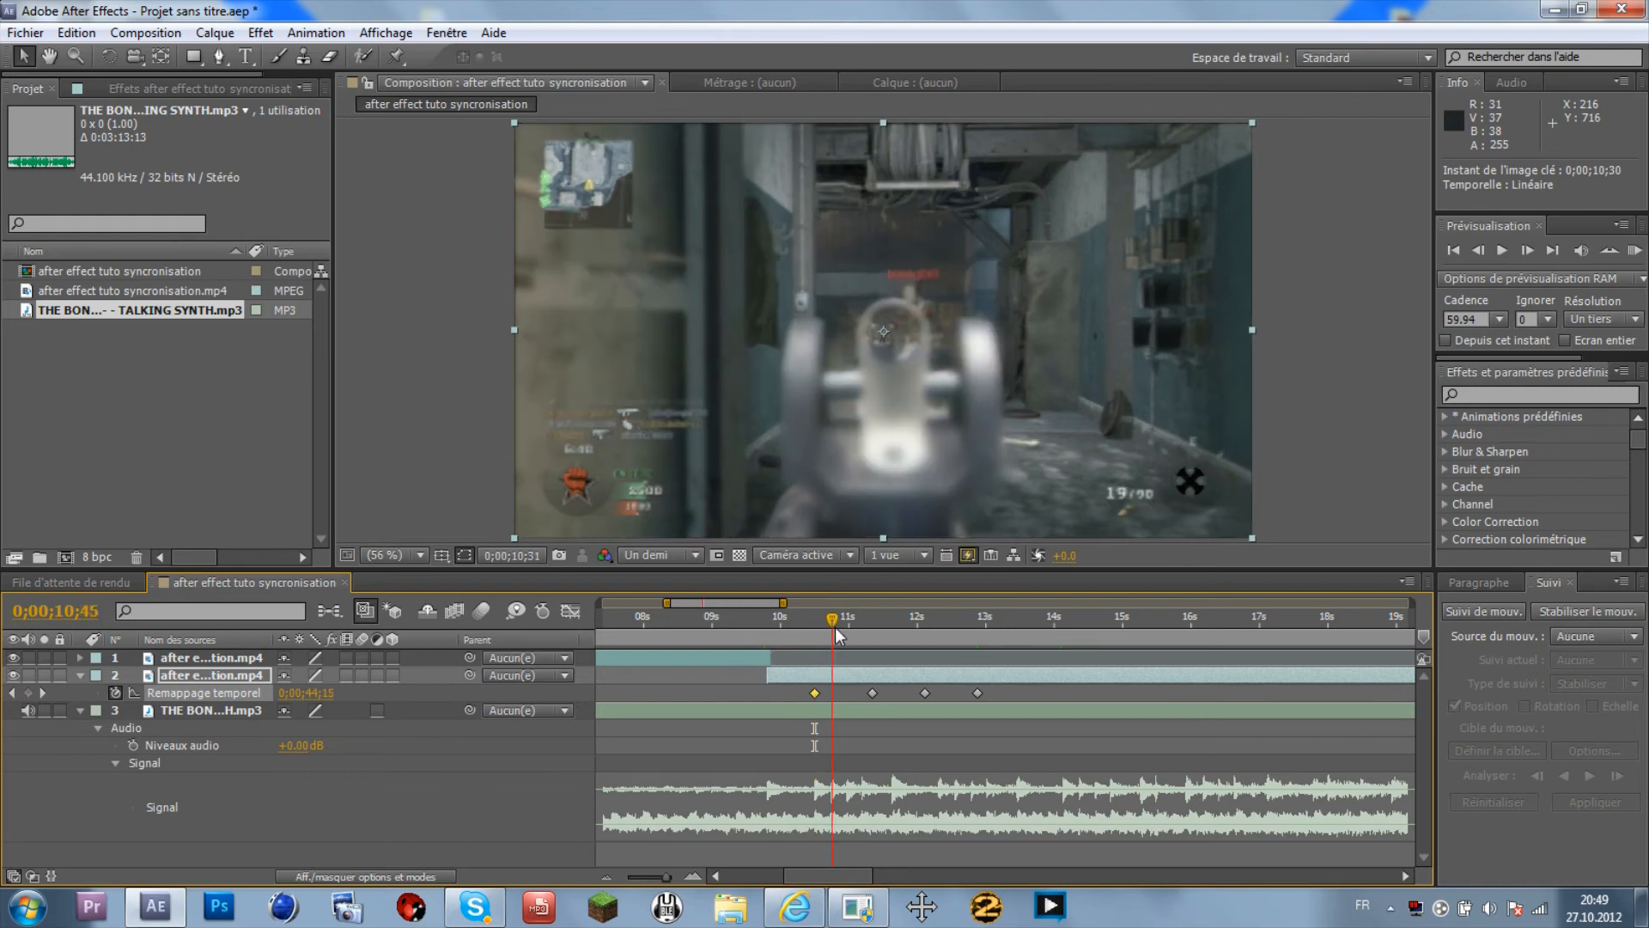
{"action": "left_click_drag", "start_coordinate": [871, 694], "coordinate": [829, 696]}
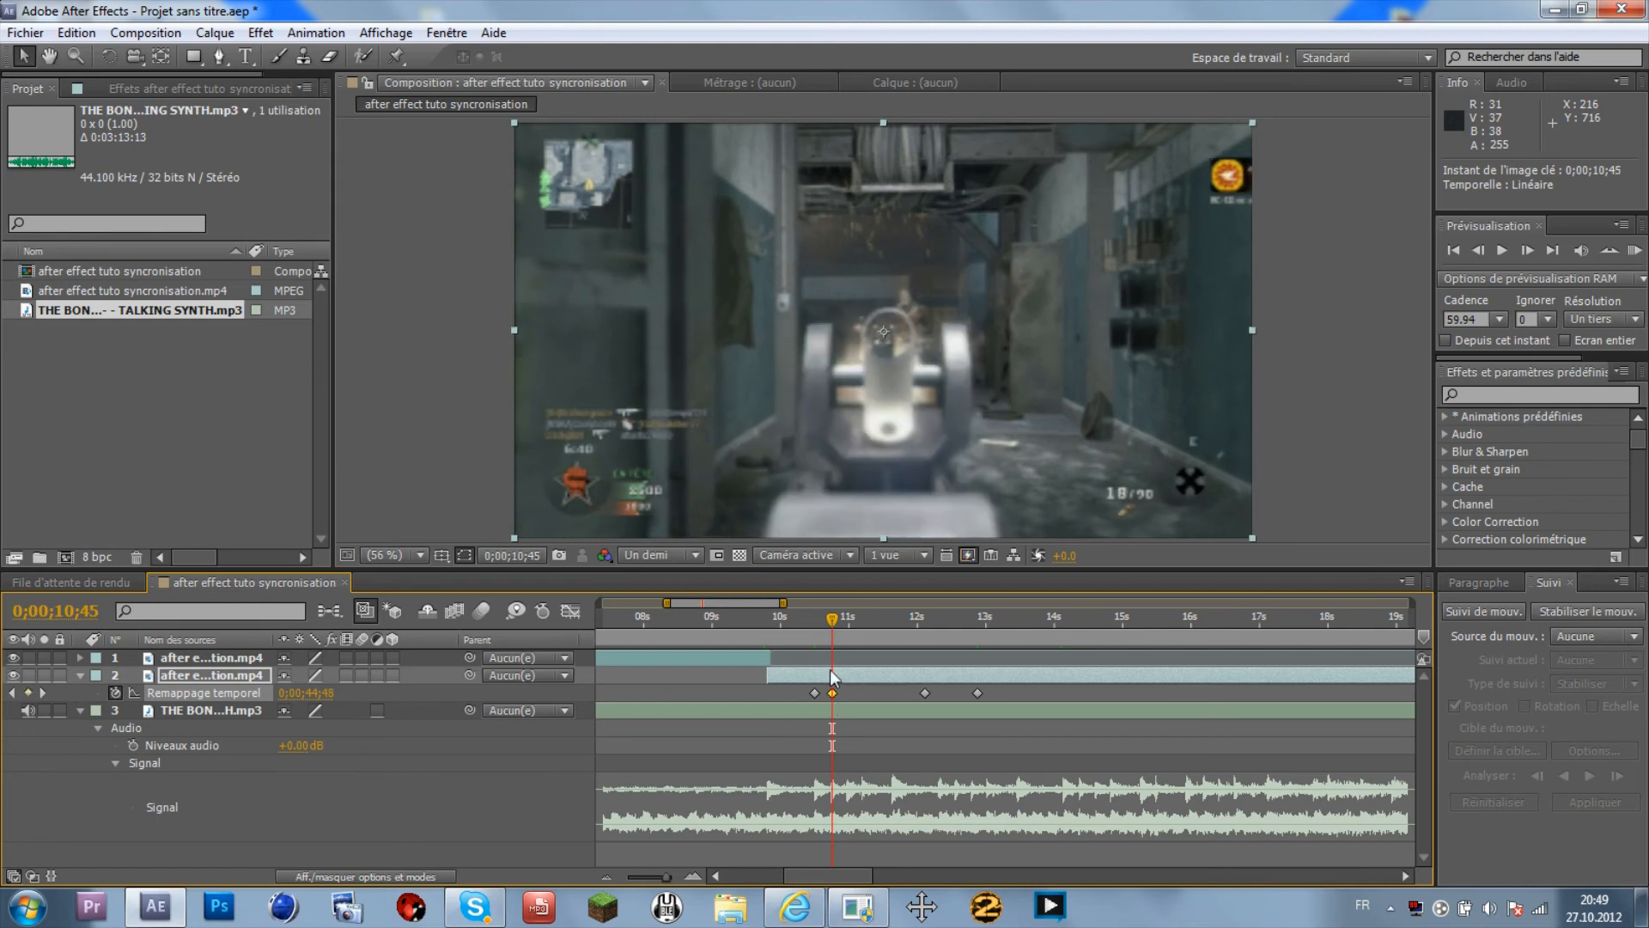
- Move the third time-remap keyframe to the beat at 0;00;10;58 and the fourth to the beat at 0;00;11;12
{"action": "left_click_drag", "start_coordinate": [833, 617], "coordinate": [848, 625]}
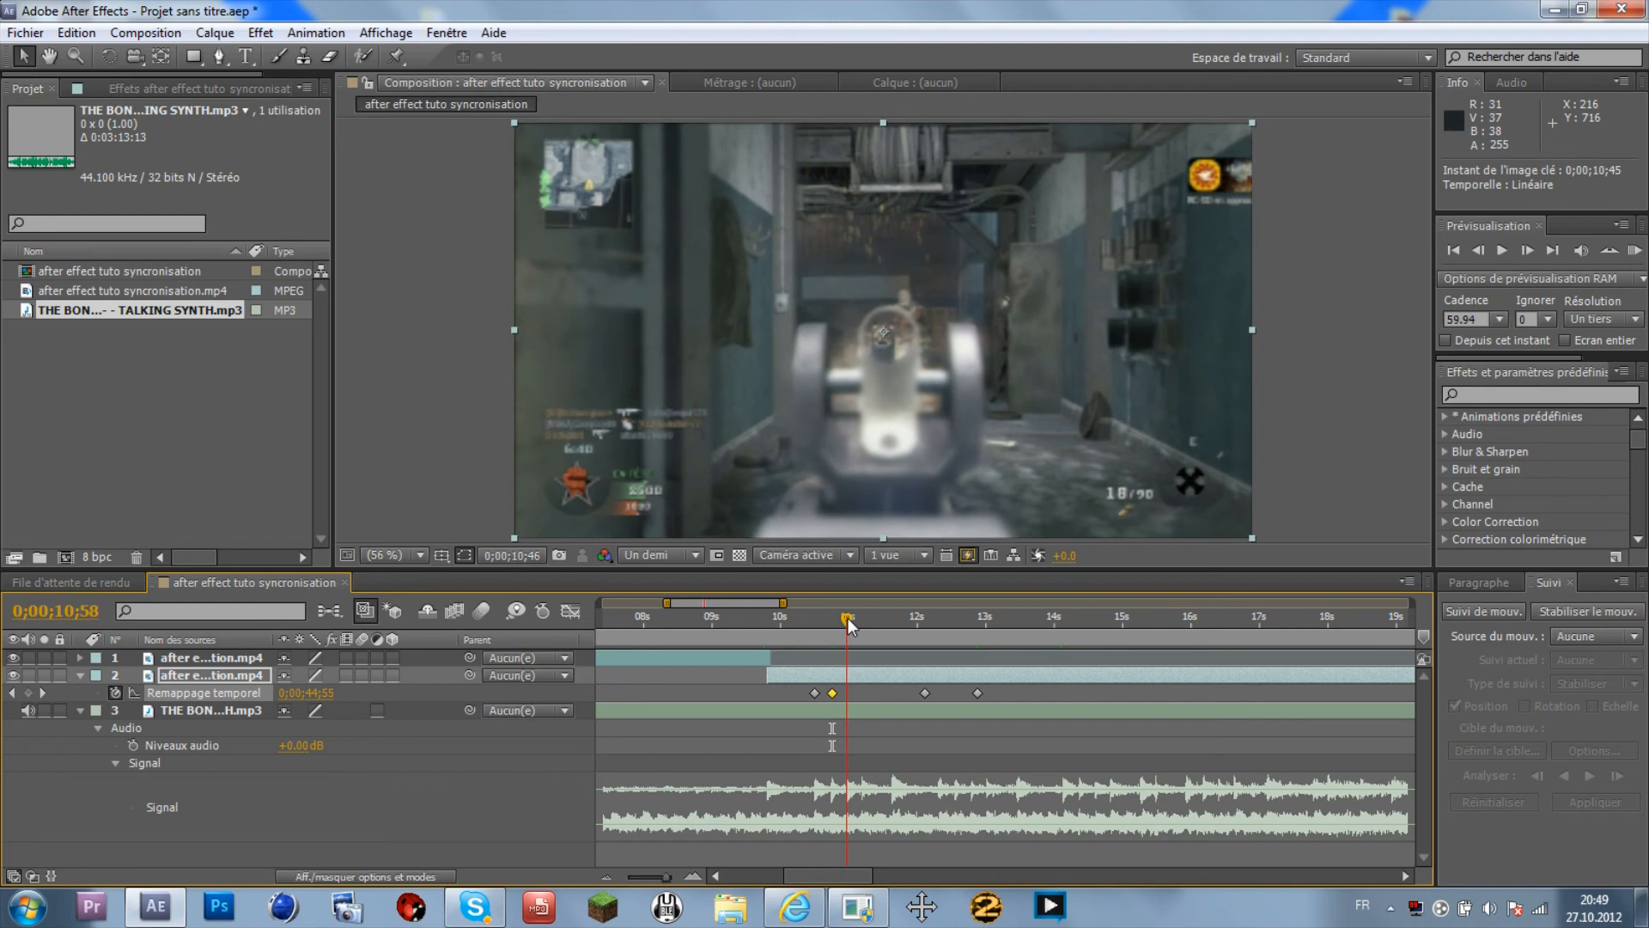
{"action": "left_click_drag", "start_coordinate": [925, 694], "coordinate": [845, 707]}
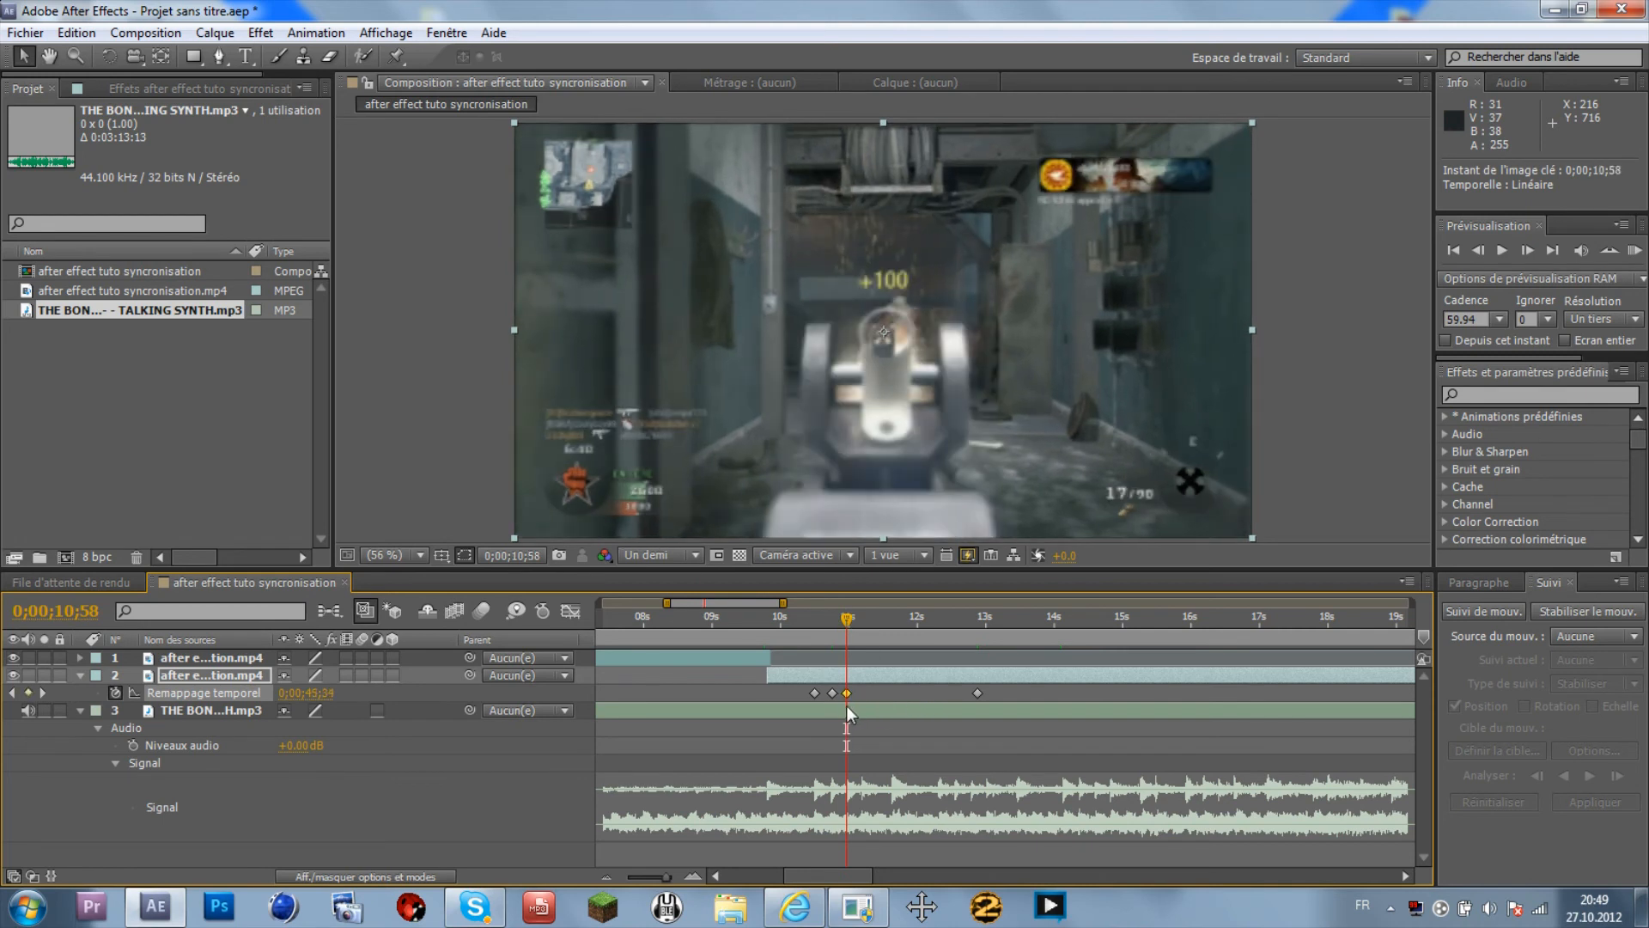
{"action": "left_click_drag", "start_coordinate": [850, 618], "coordinate": [861, 617]}
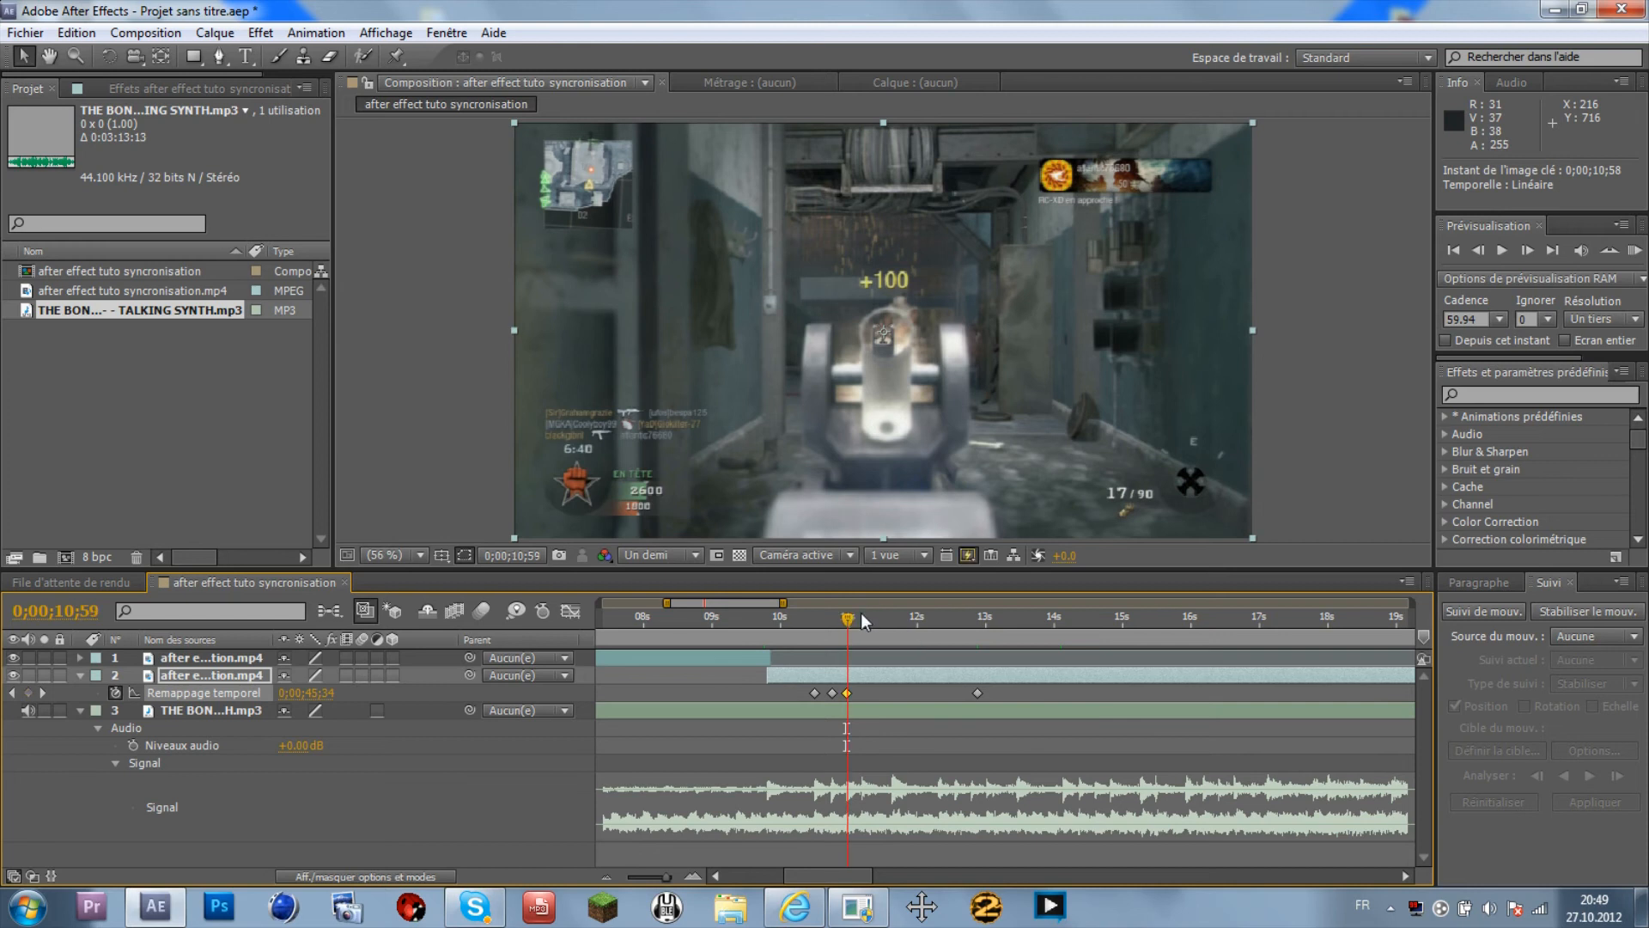
{"action": "left_click_drag", "start_coordinate": [977, 693], "coordinate": [861, 699]}
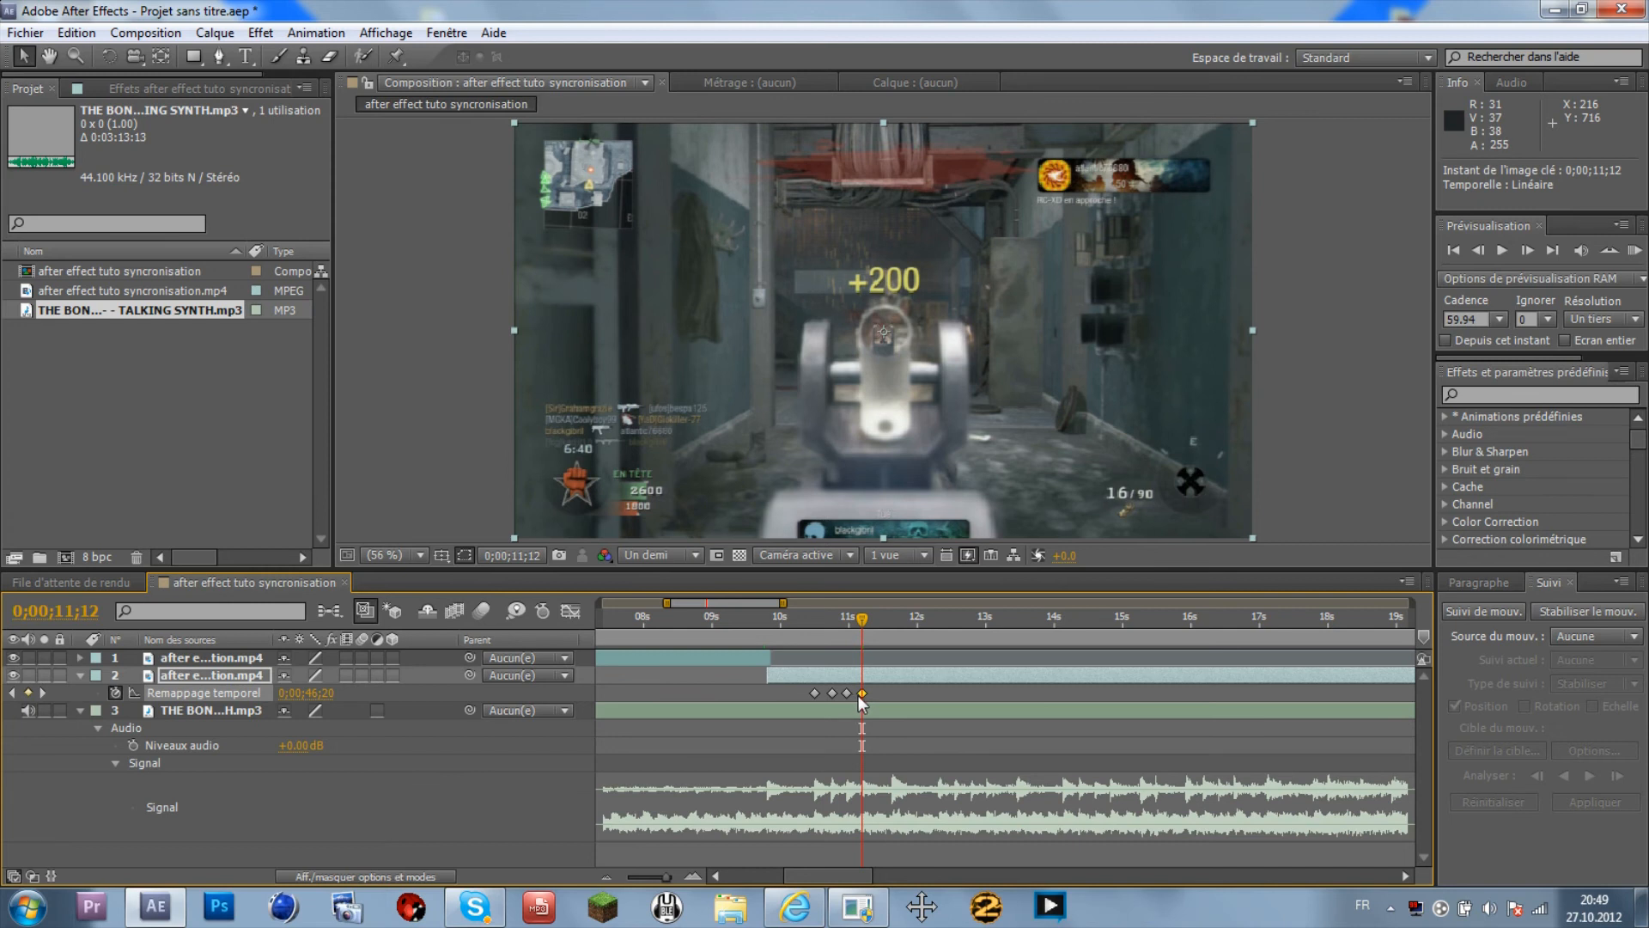
{"action": "mouse_move", "coordinate": [860, 699]}
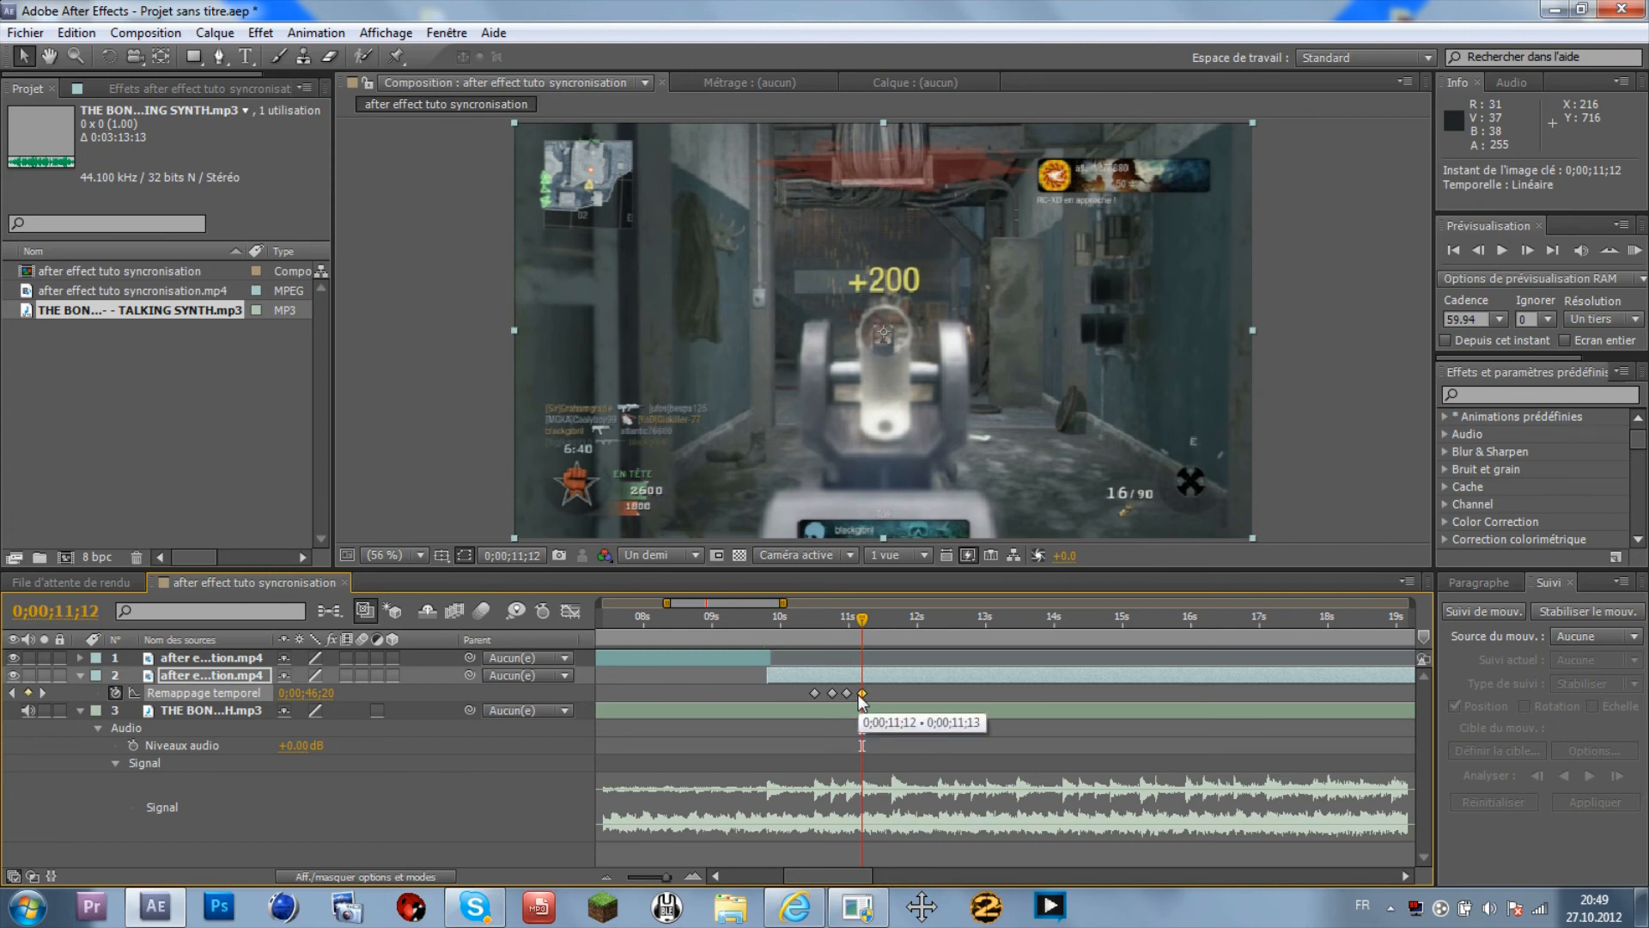
{"action": "left_click", "coordinate": [849, 694]}
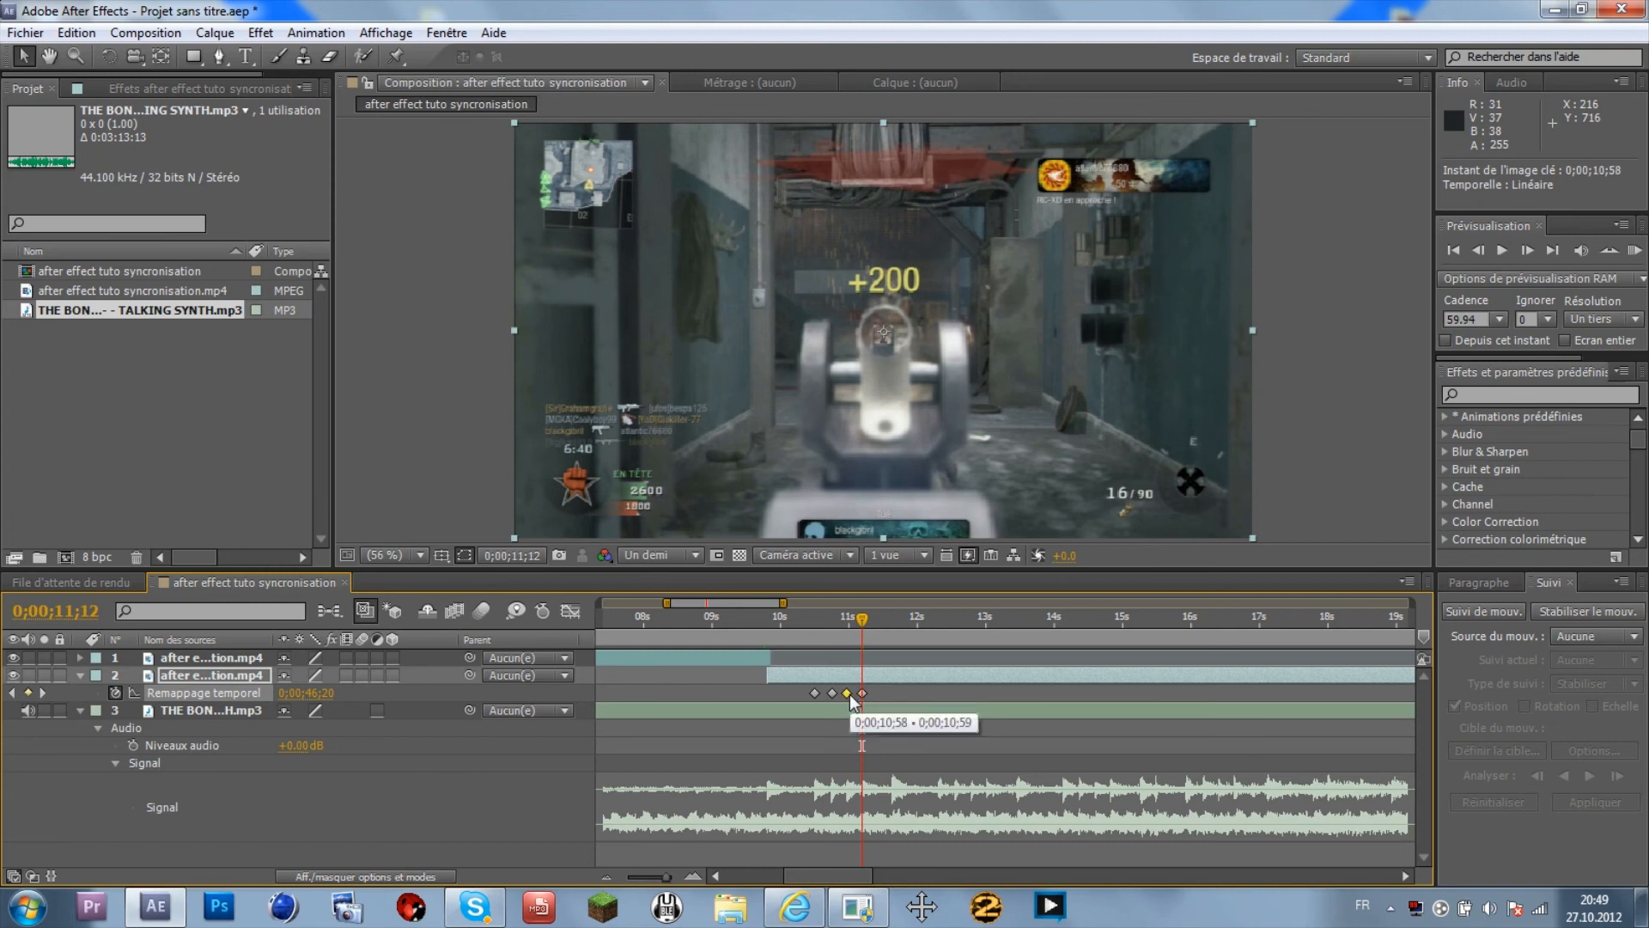
{"action": "left_click", "coordinate": [862, 694]}
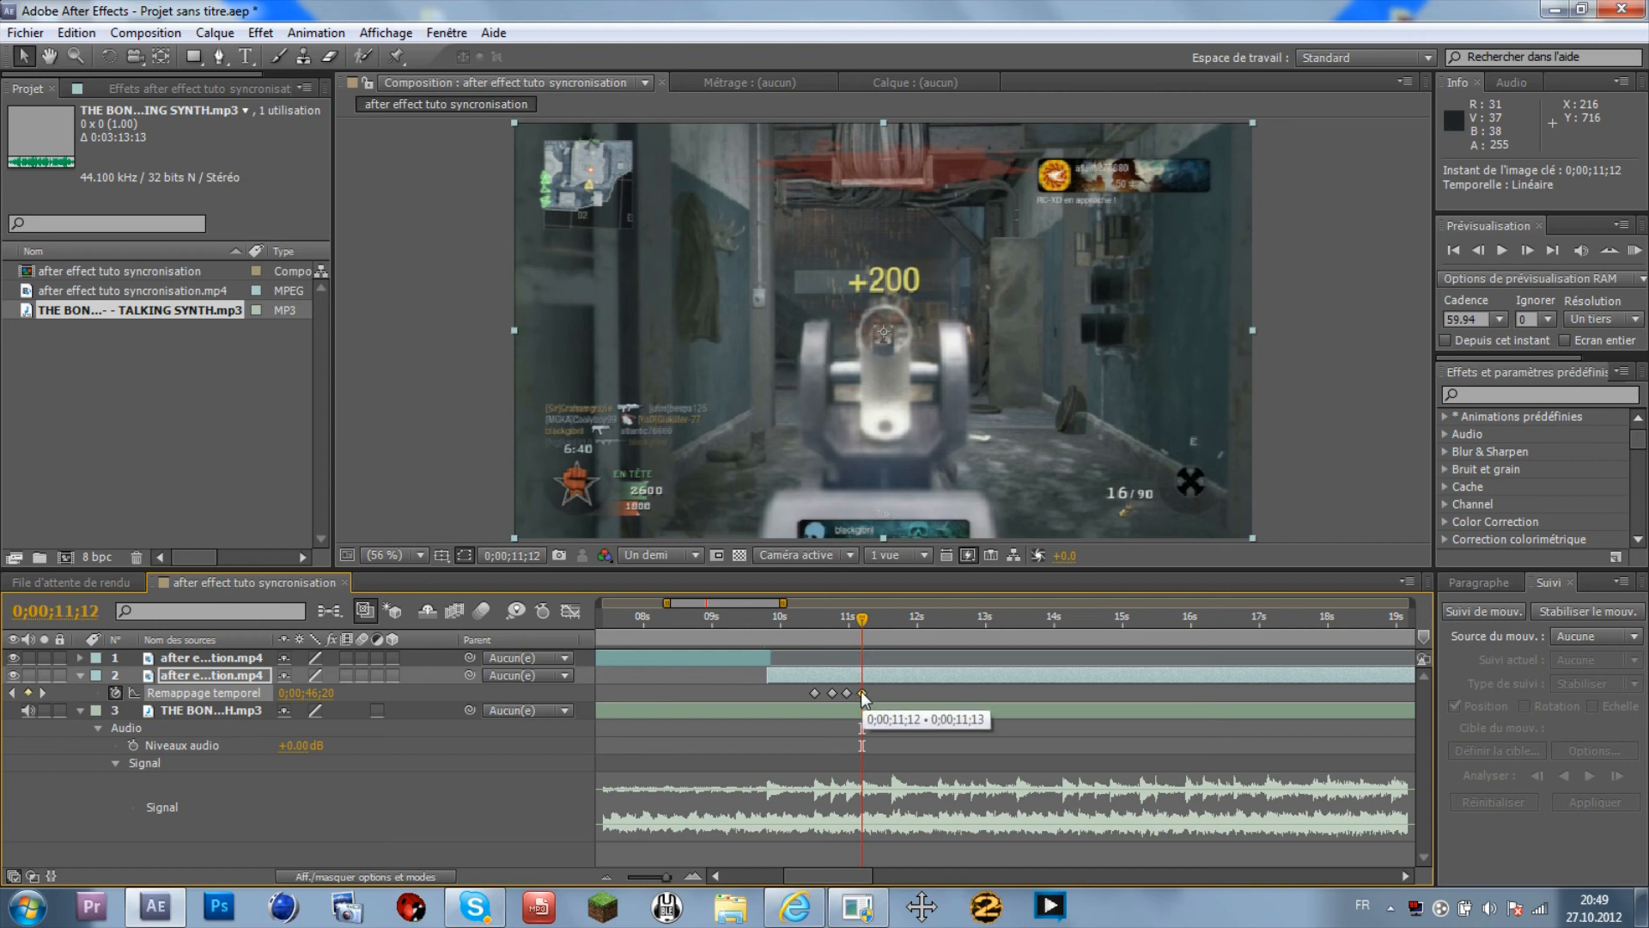
{"action": "left_click", "coordinate": [847, 693]}
{"action": "left_click", "coordinate": [863, 694]}
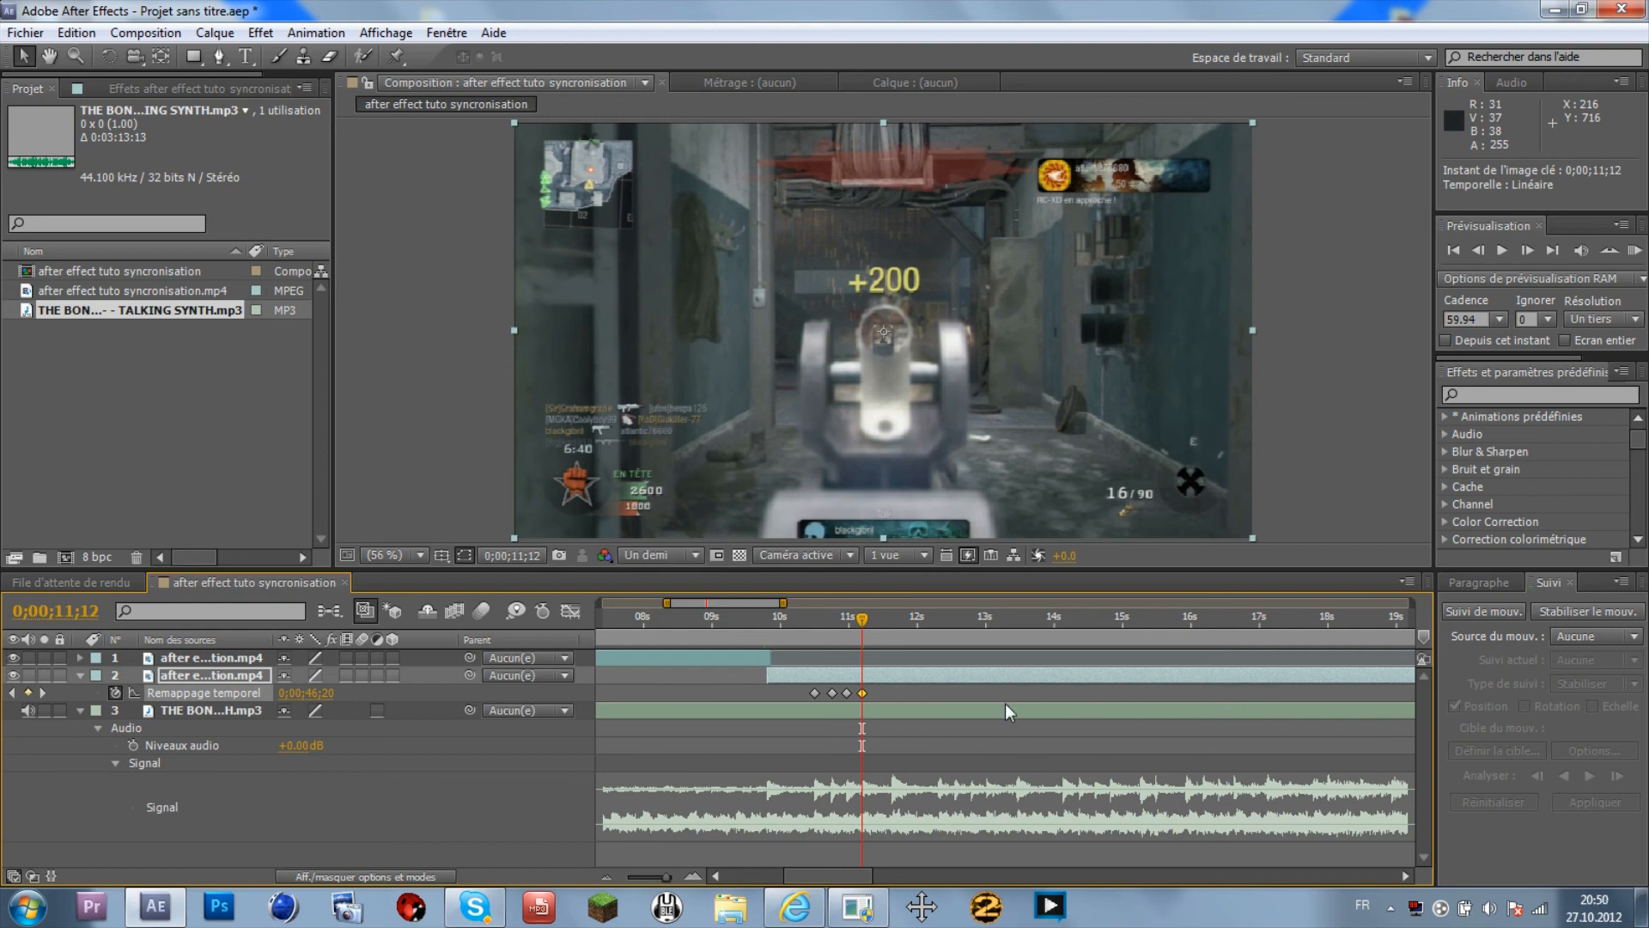
{"action": "left_click", "coordinate": [943, 687]}
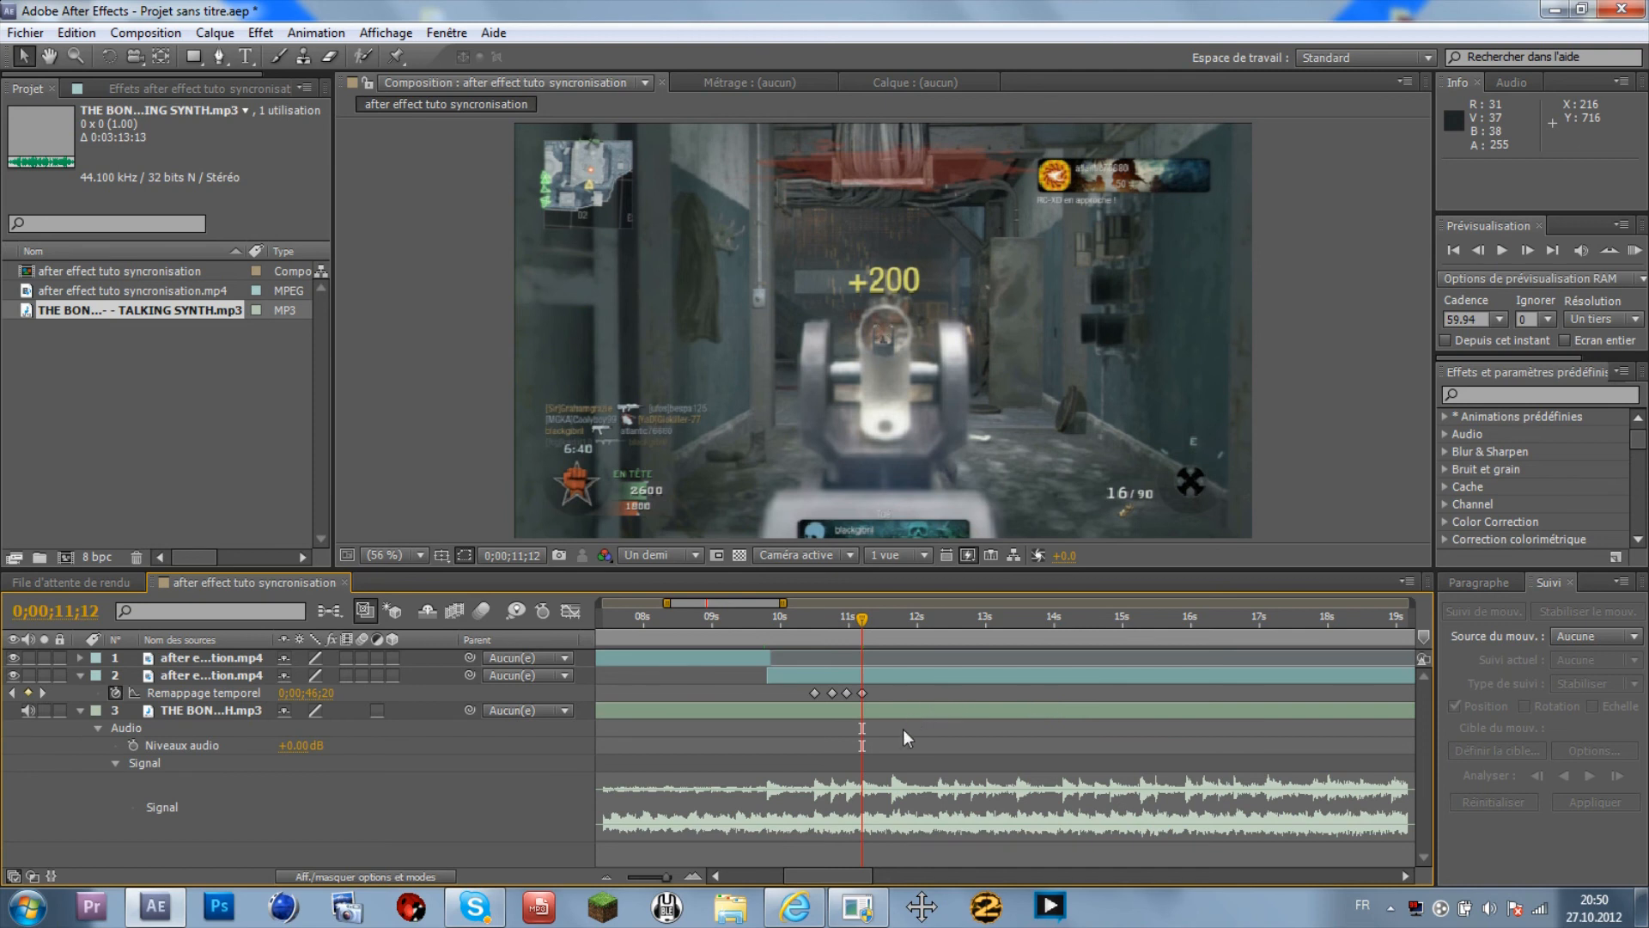
- Start the work area just before the second video part, at about 9 seconds, and run a RAM preview of the synchronised gunshots
{"action": "key", "text": "KP_0"}
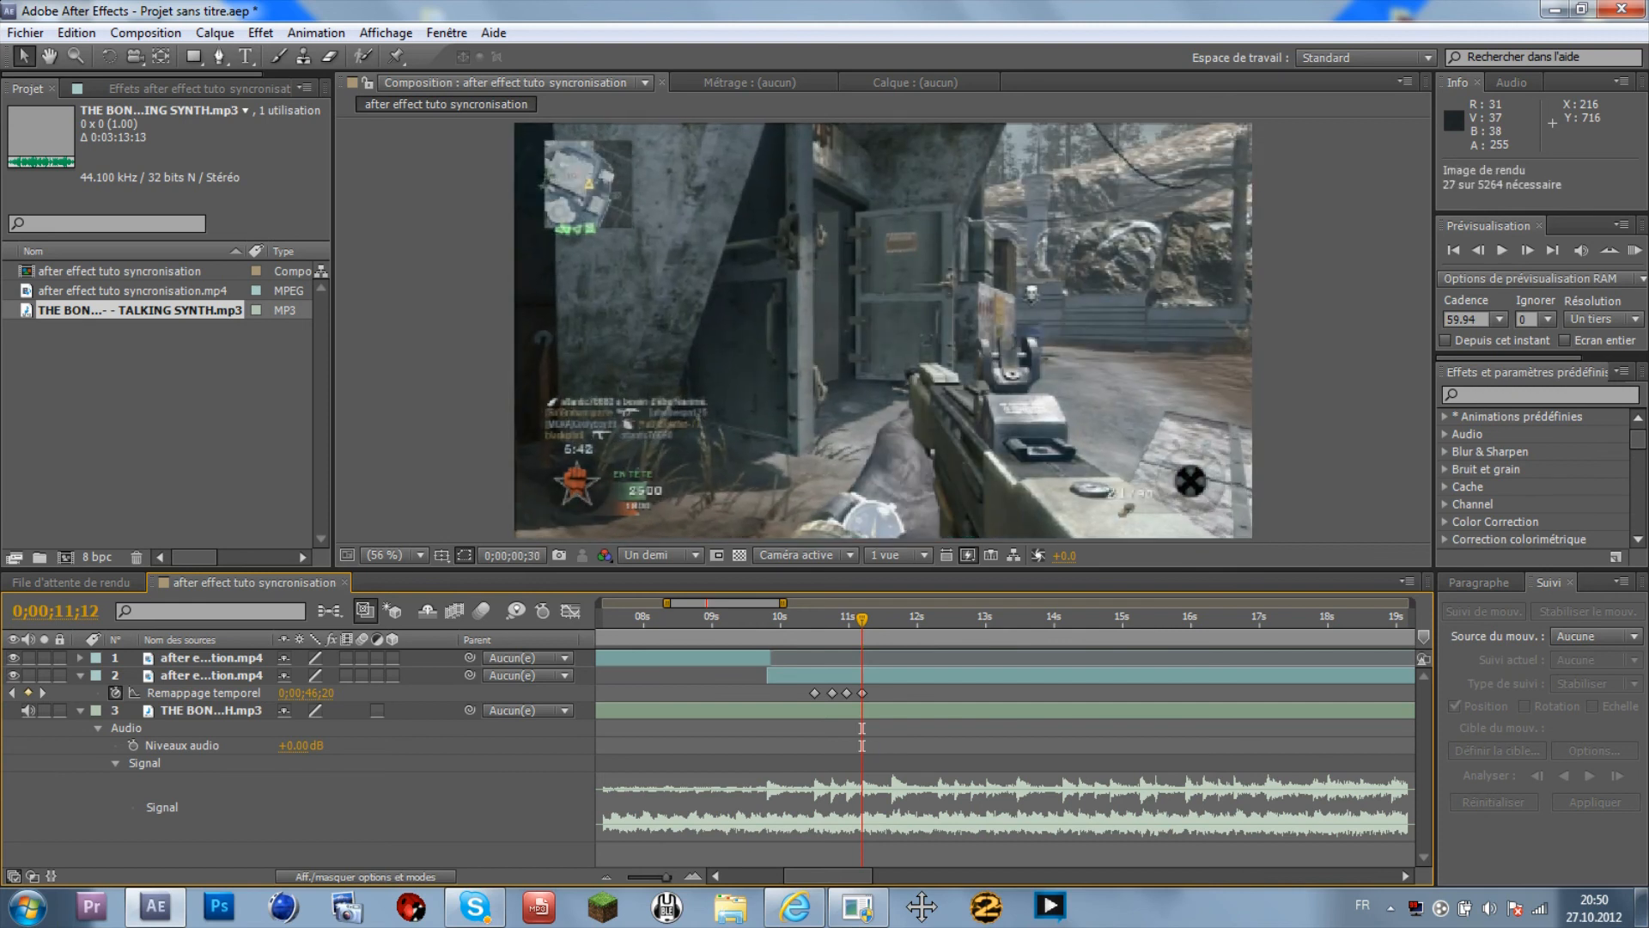
{"action": "left_click_drag", "start_coordinate": [661, 878], "coordinate": [653, 878]}
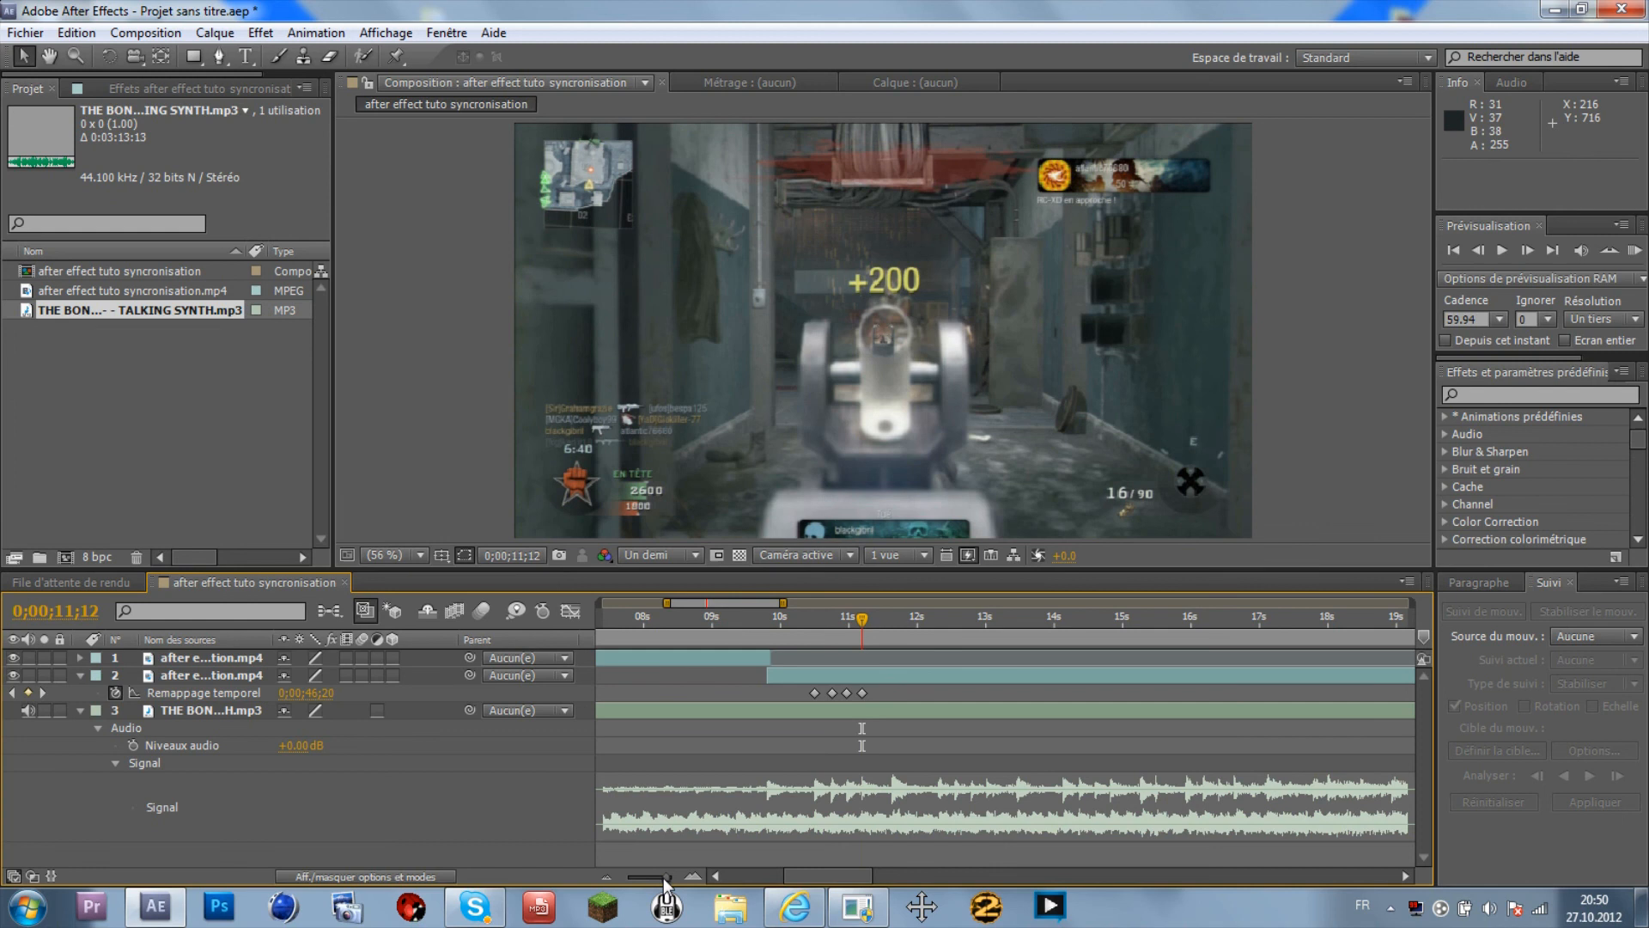
{"action": "left_click_drag", "start_coordinate": [600, 636], "coordinate": [830, 636]}
{"action": "key", "text": "KP_0"}
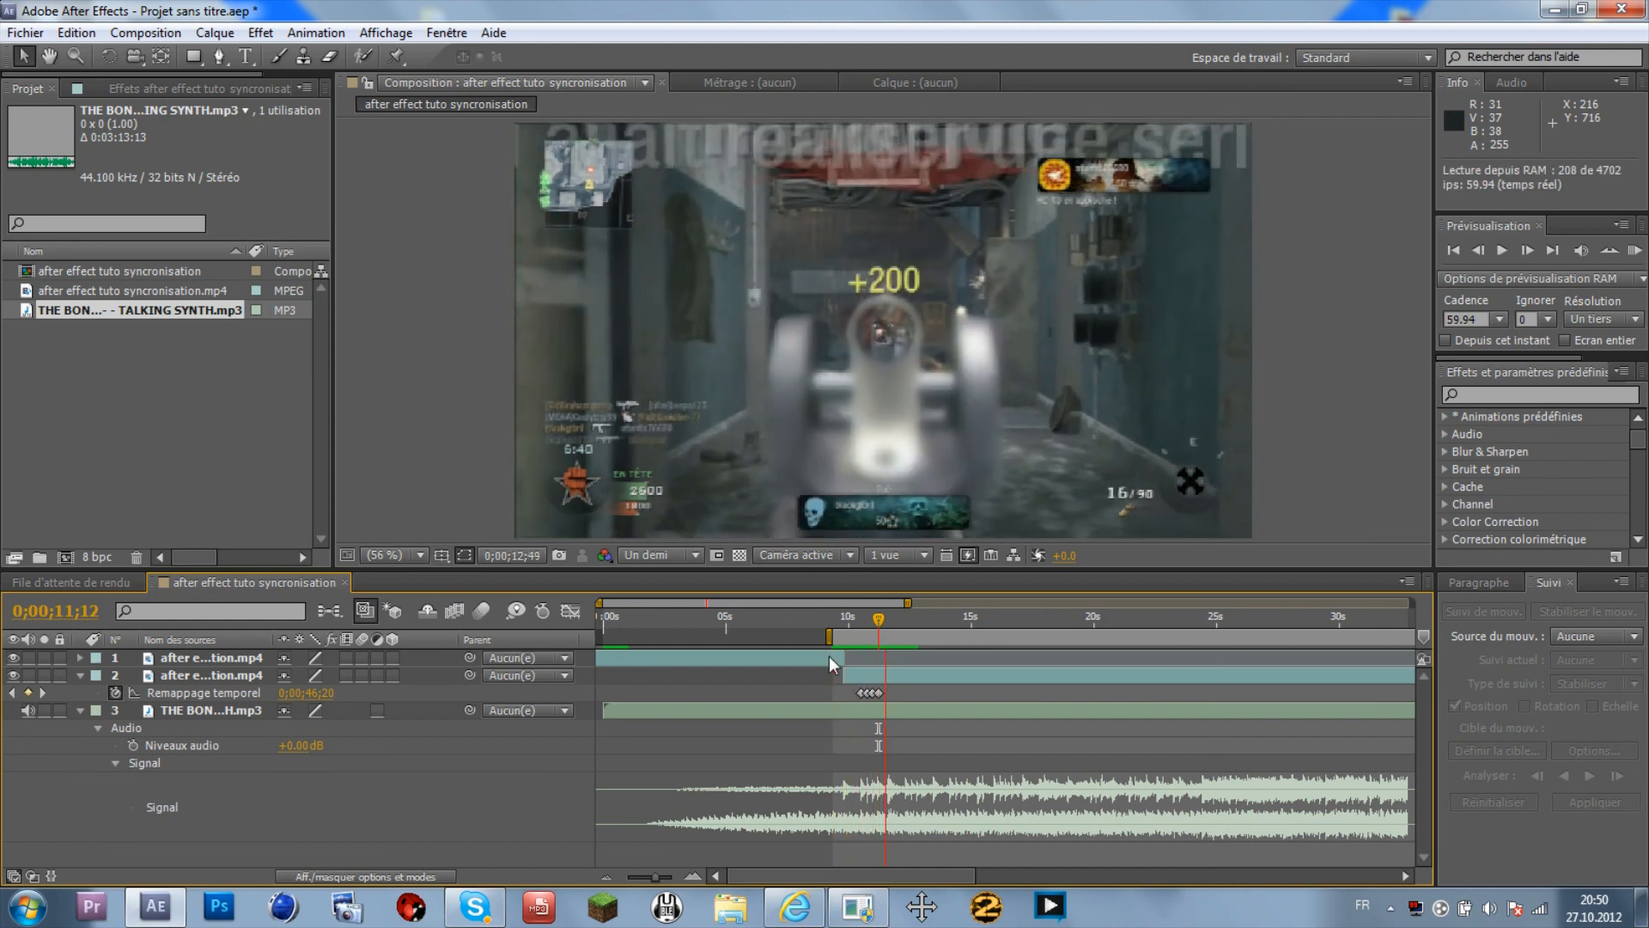
{"action": "left_click", "coordinate": [868, 621]}
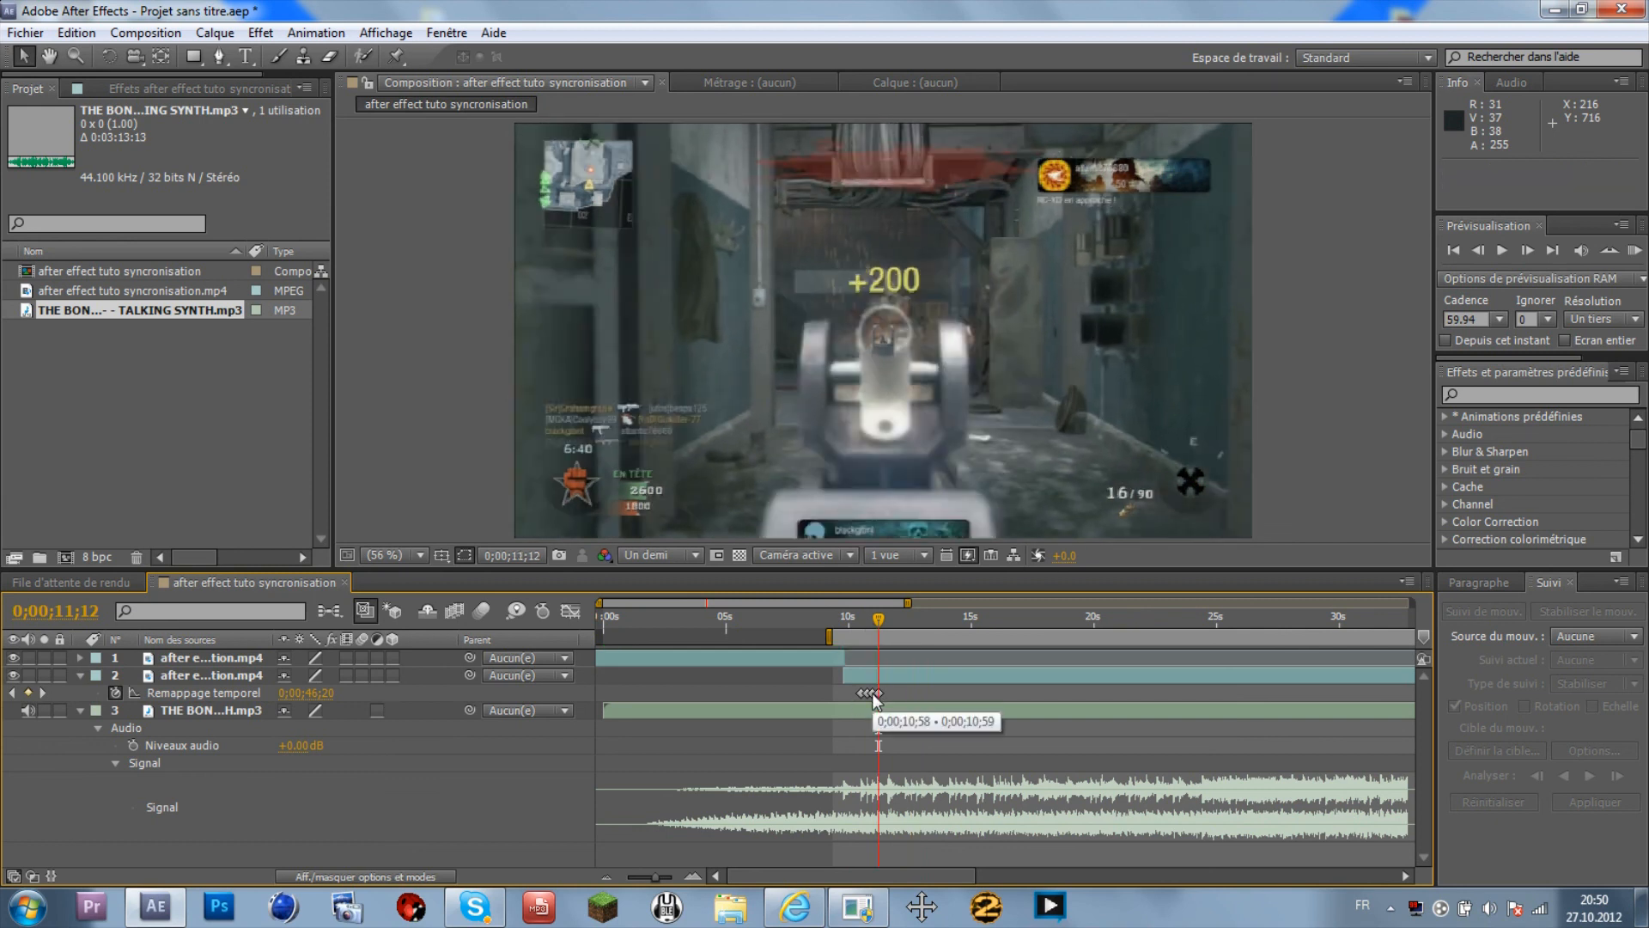
{"action": "left_click_drag", "start_coordinate": [657, 878], "coordinate": [660, 880]}
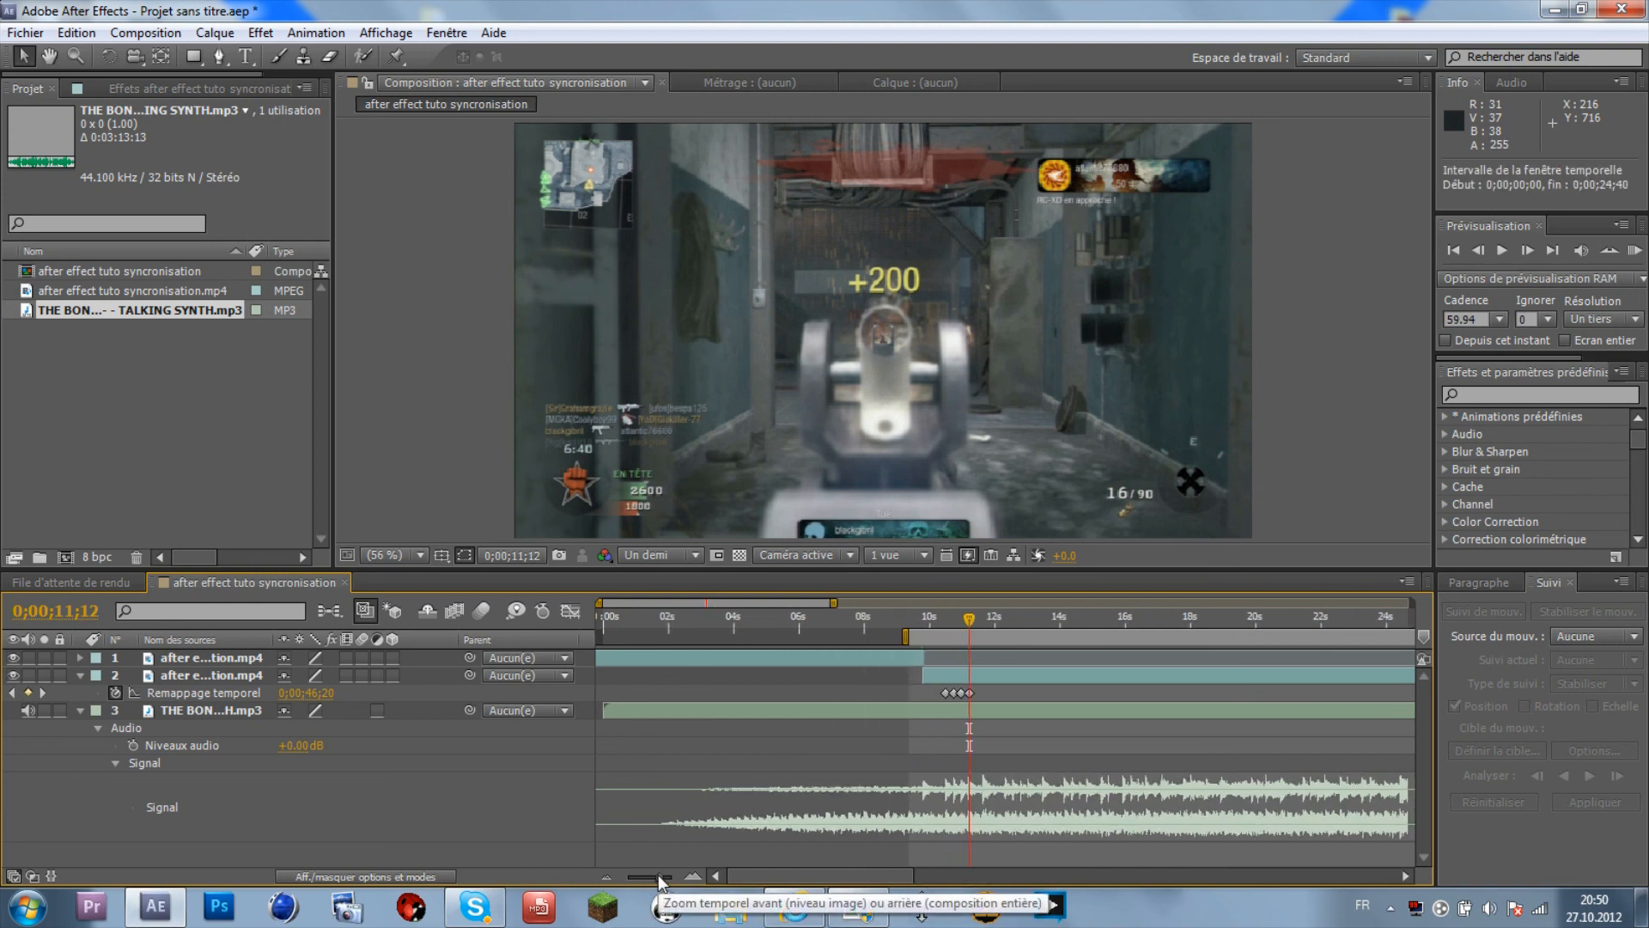